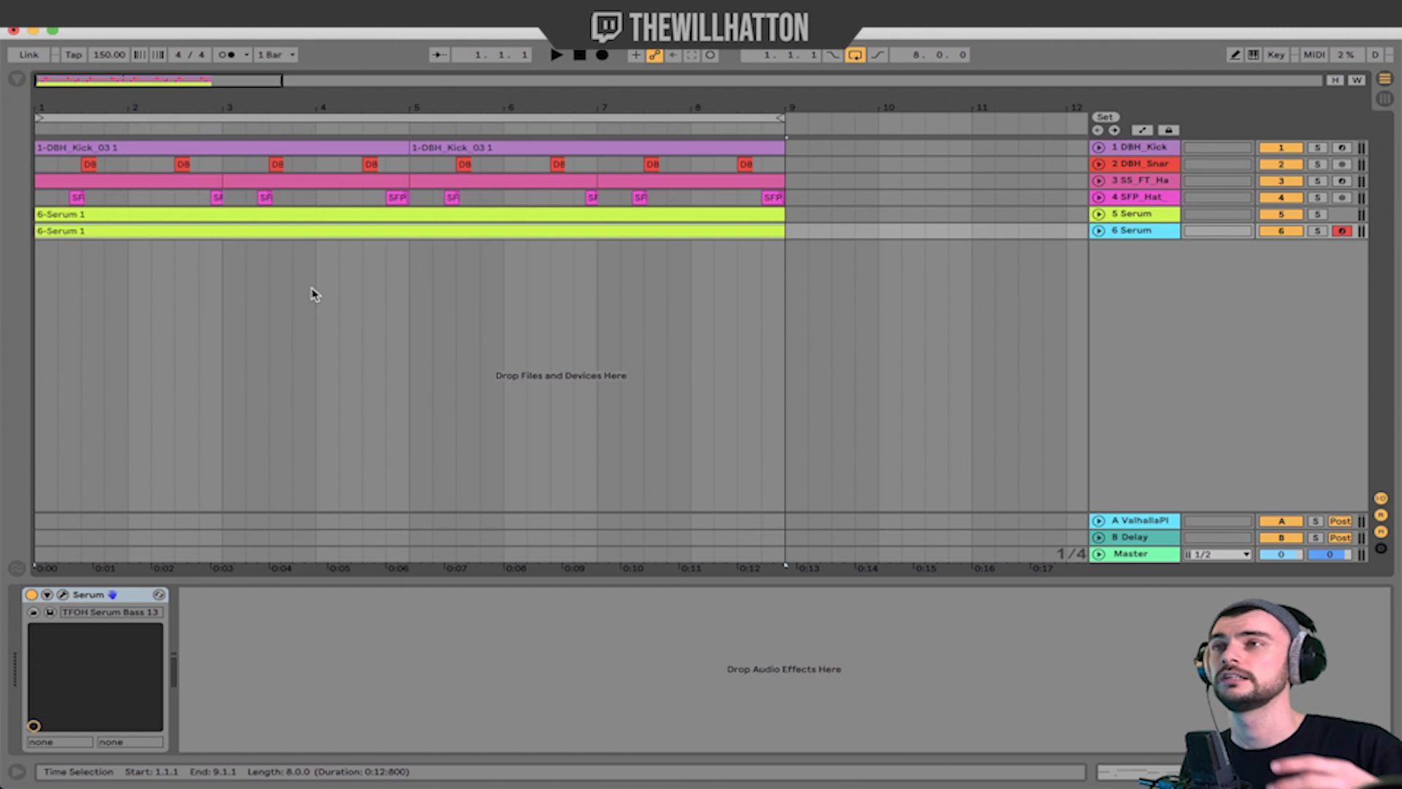
Play the full loop, and audition the SS_FT_Hat6 and SFP_Hat_11 tracks soloed together
key("space")
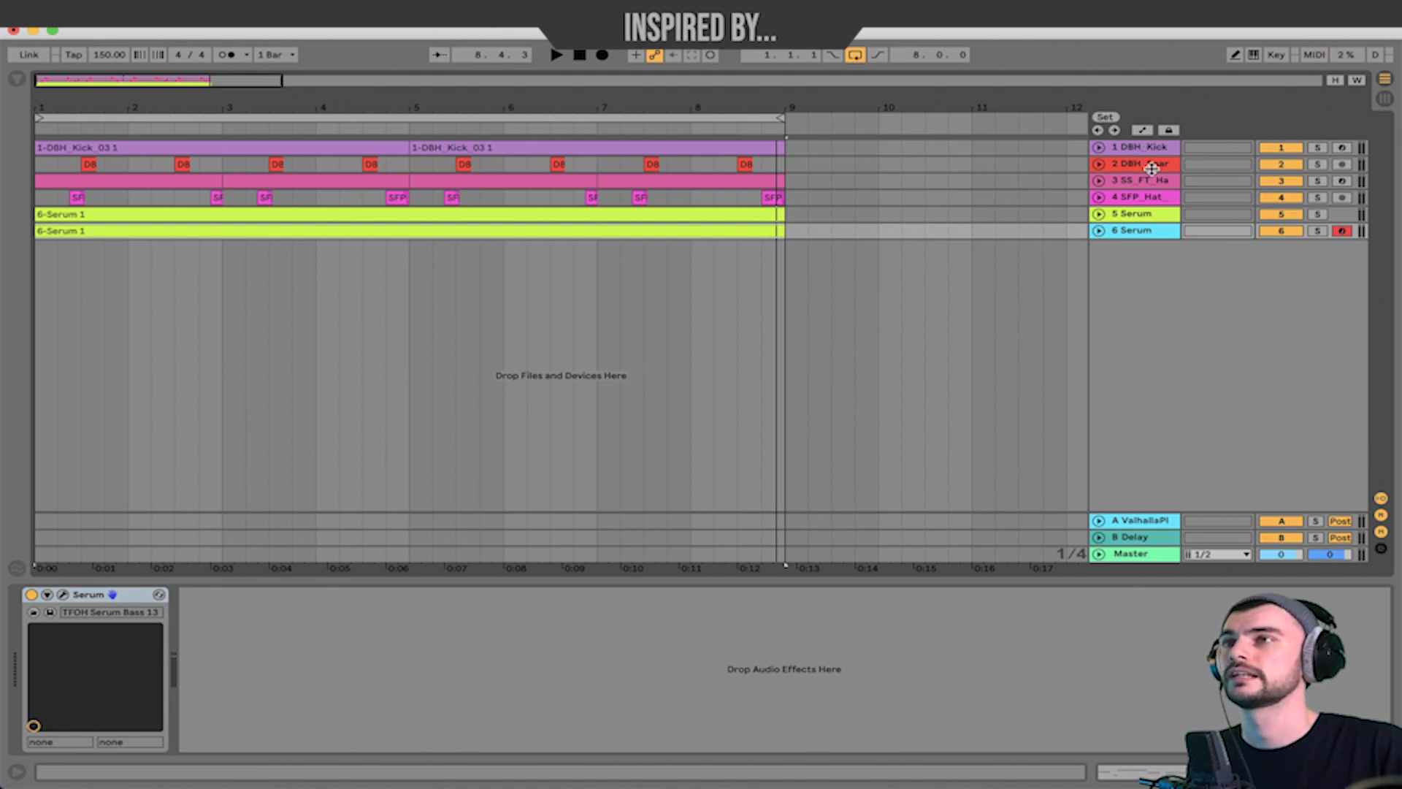
left_click(1163, 203)
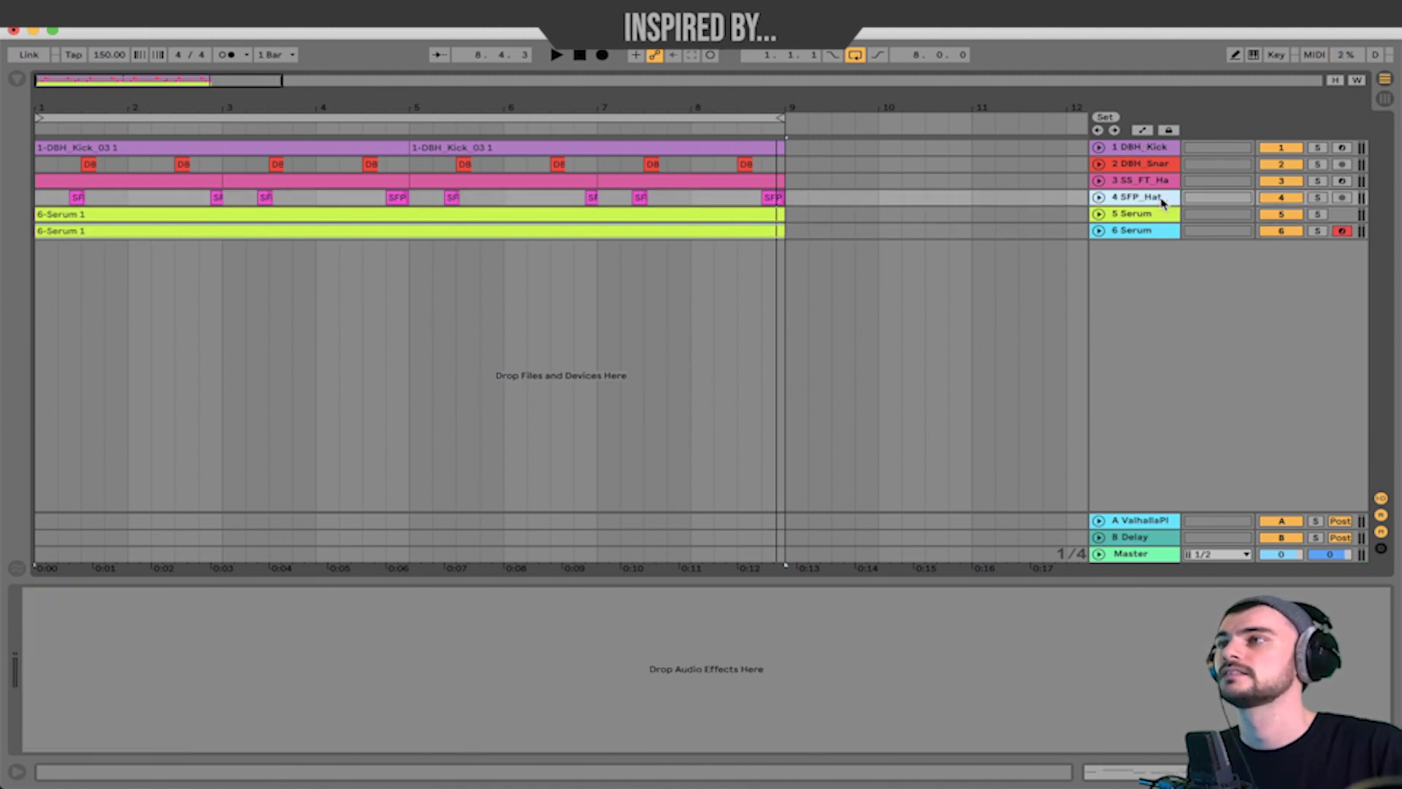
left_click(1165, 183, "shift")
key("s")
key("space")
Solo all four drum tracks, from DBH_Kick to SFP_Hat, during playback
left_click(1143, 146)
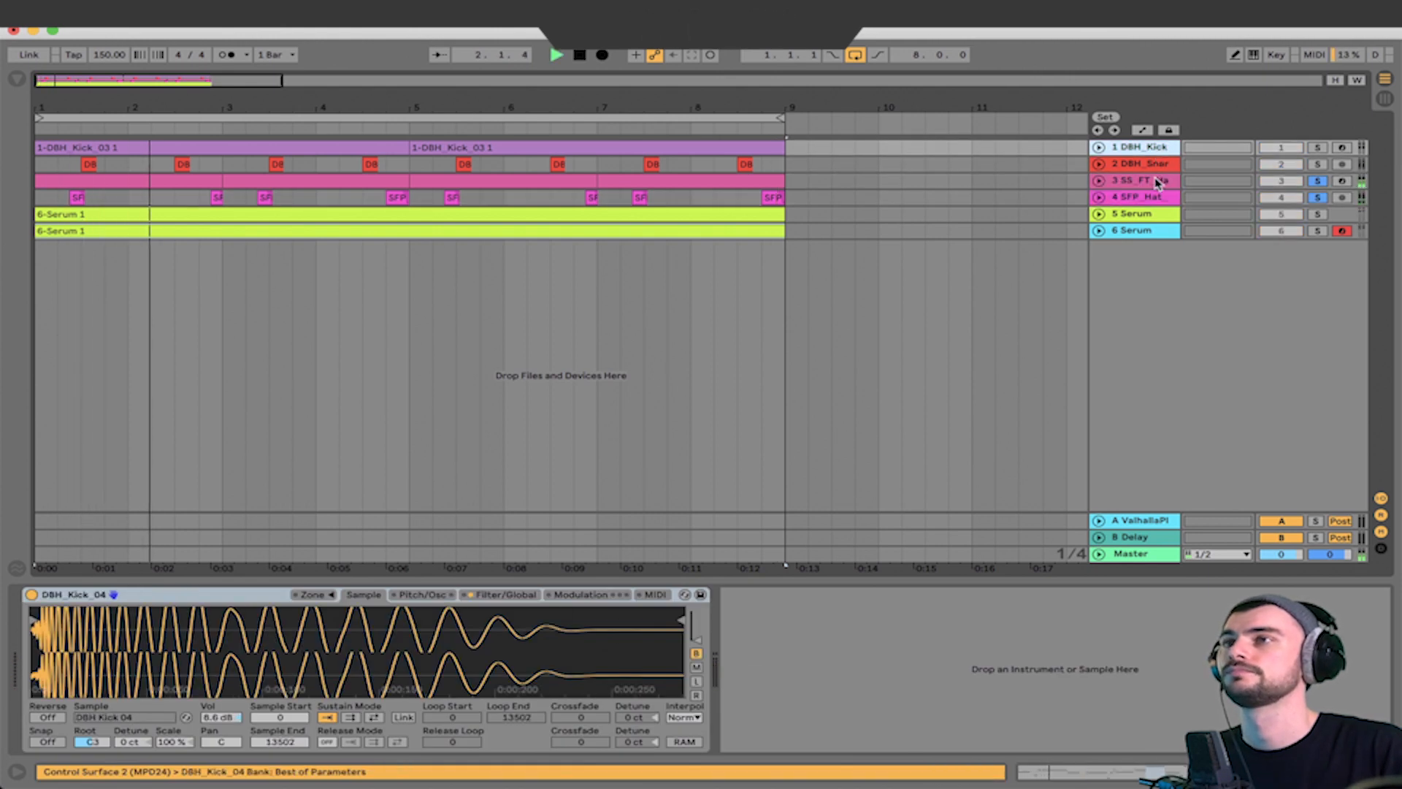
left_click(1152, 198, "shift")
key("s")
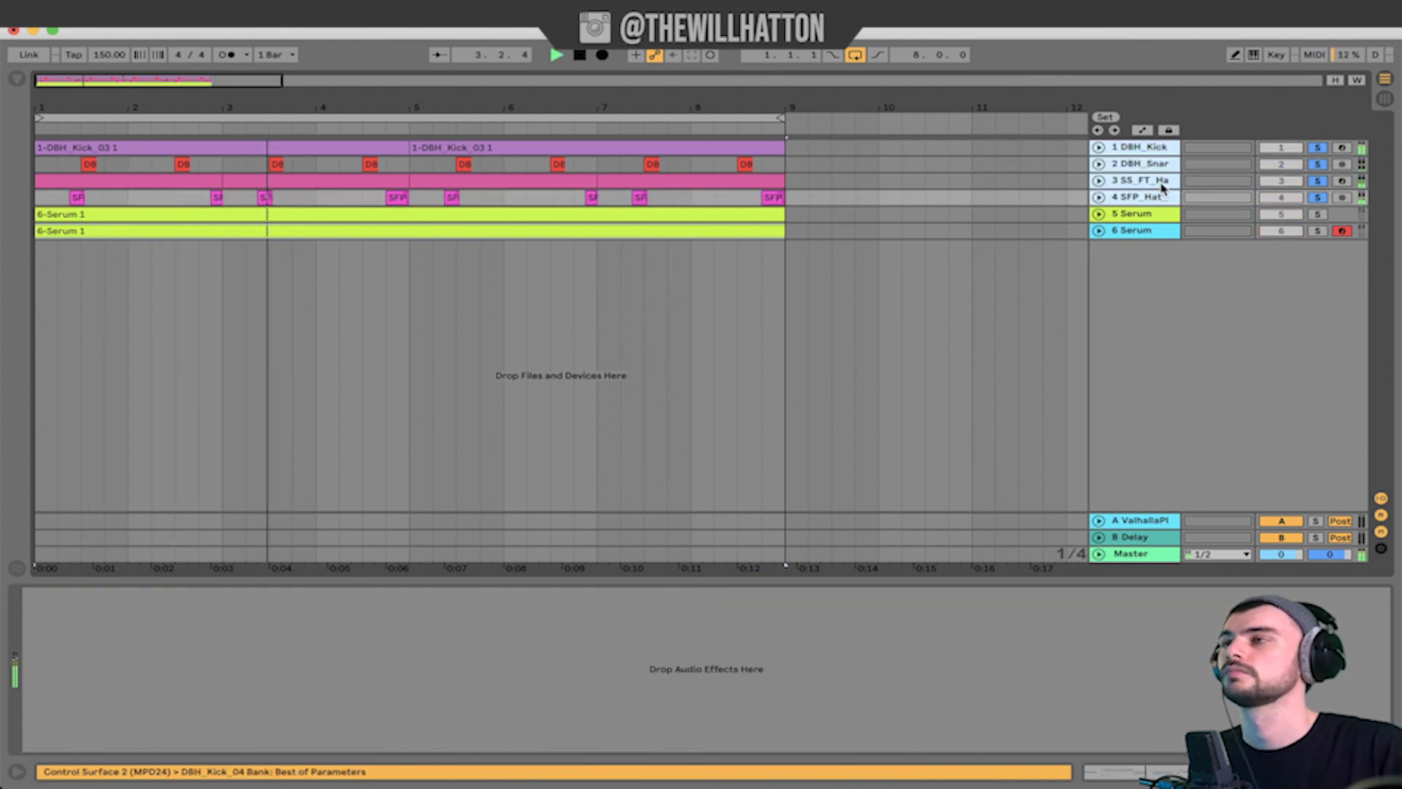
Audition each of the two Serum tracks soloed in turn, keys first and bass second
left_click(1172, 214)
key("s")
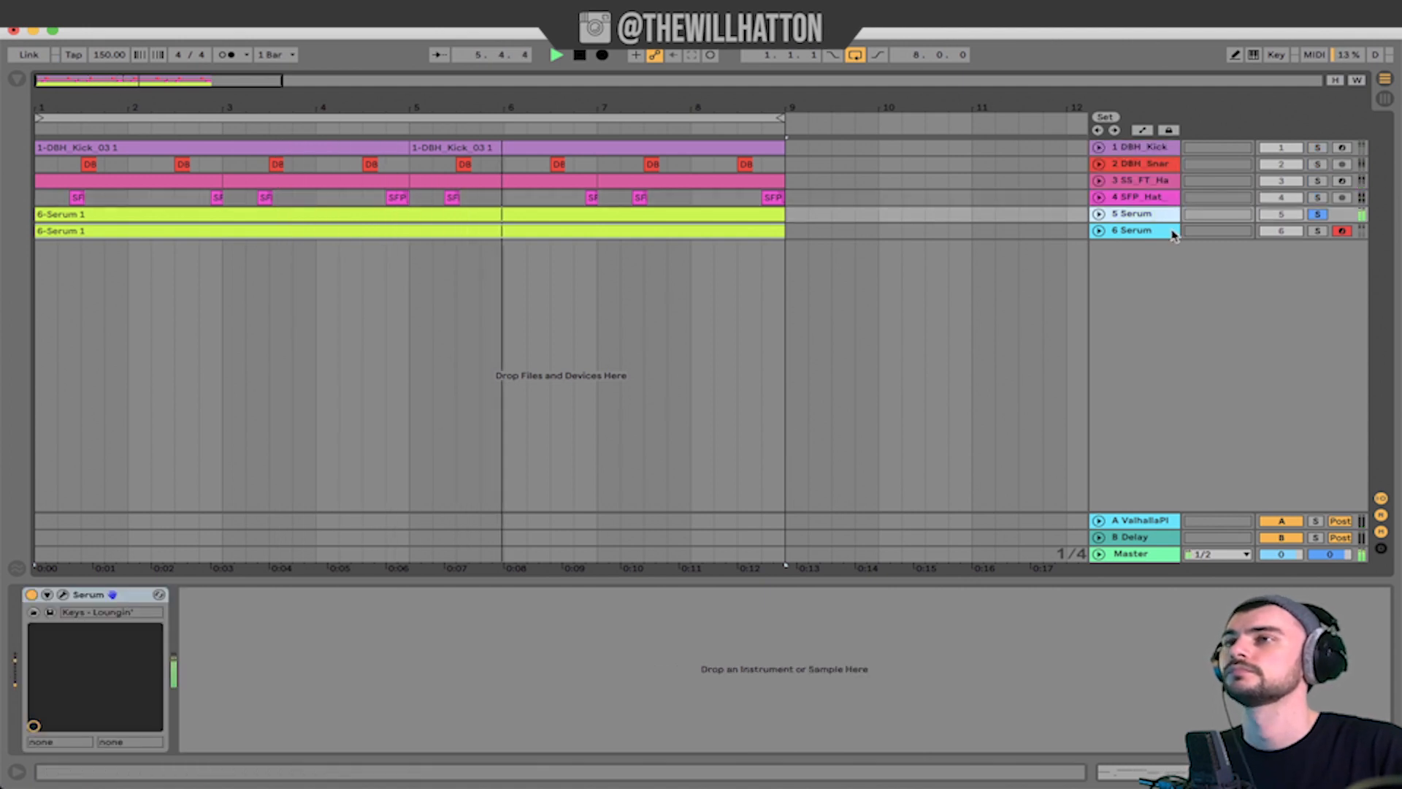
left_click(1127, 232)
key("s")
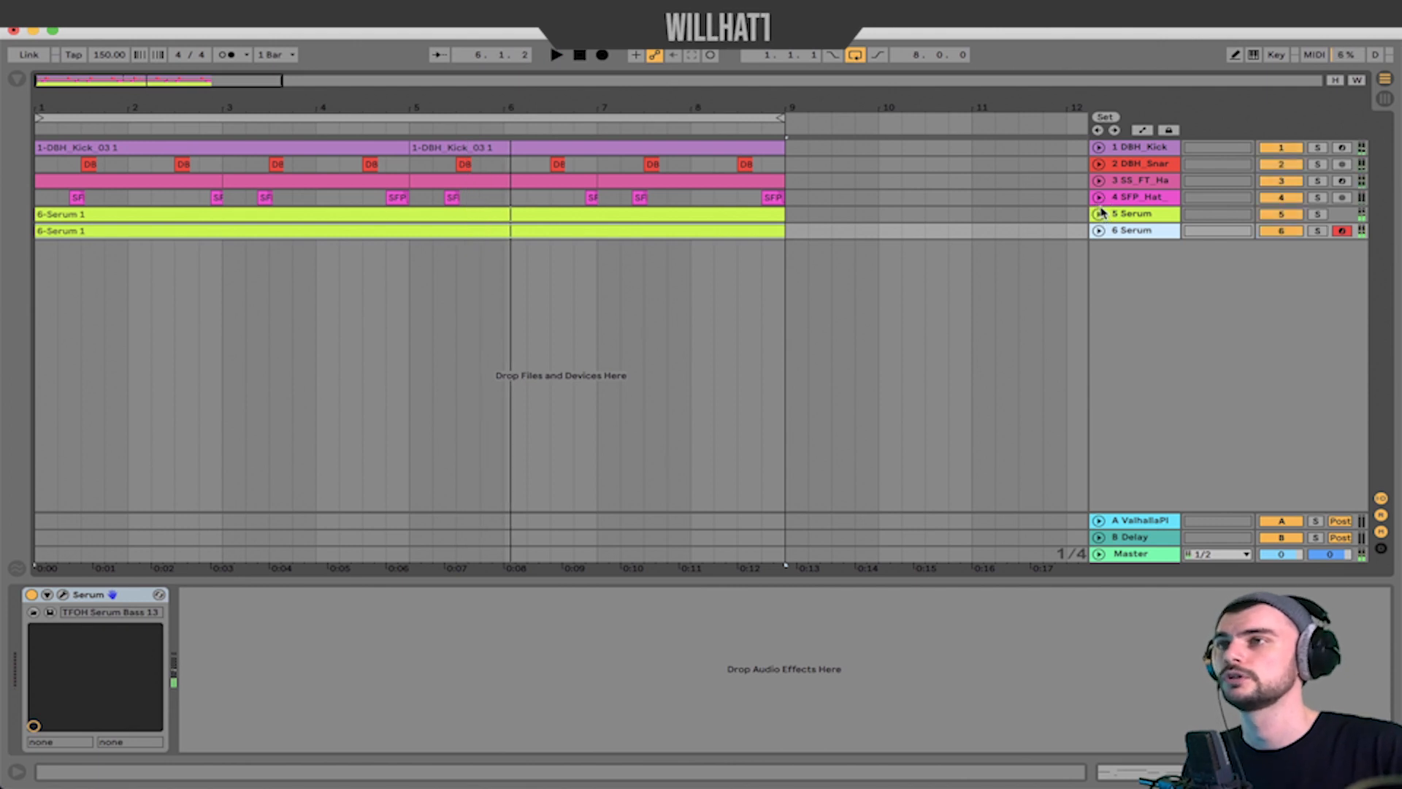
Switch to the Session view mixer and play the loop to check the track levels
left_click(1161, 148)
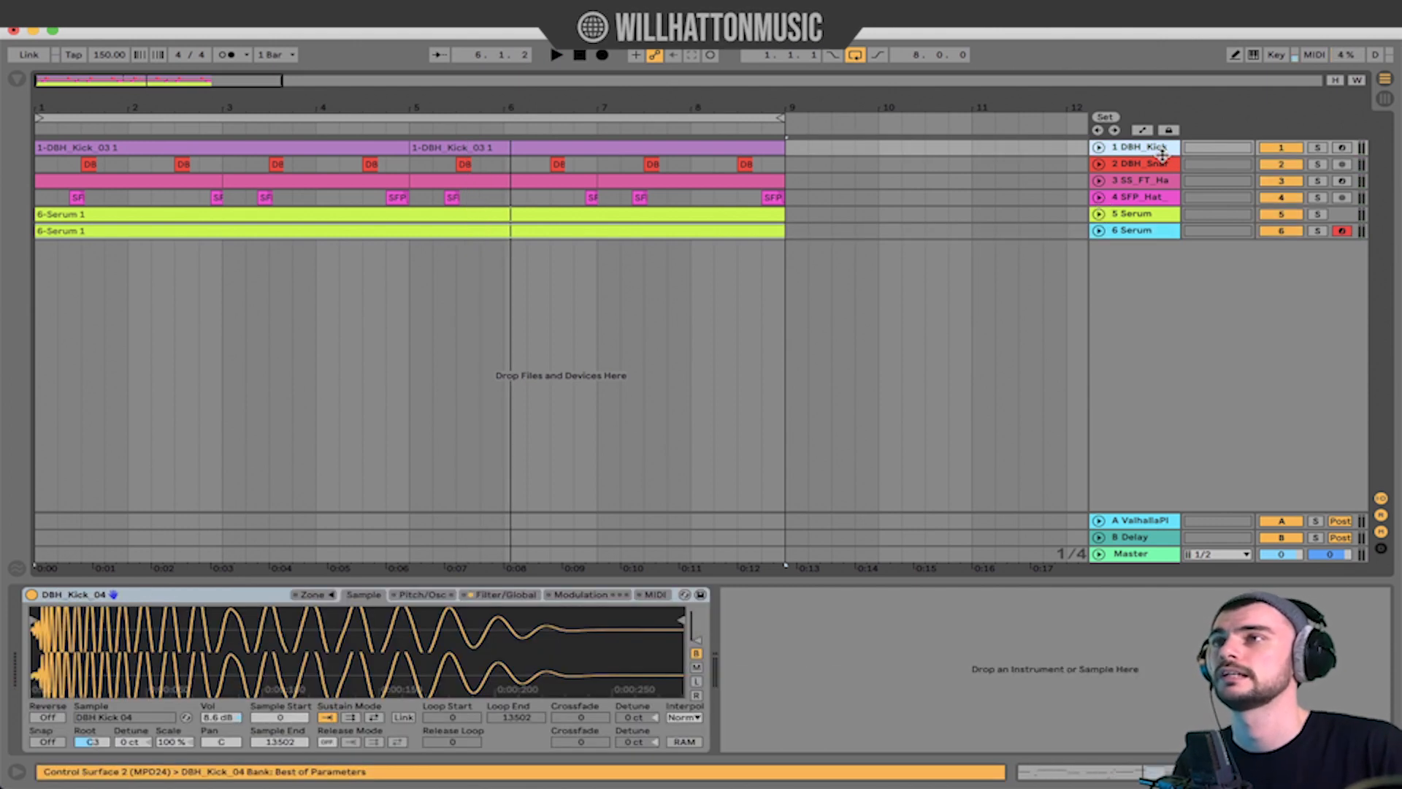
left_click(902, 231)
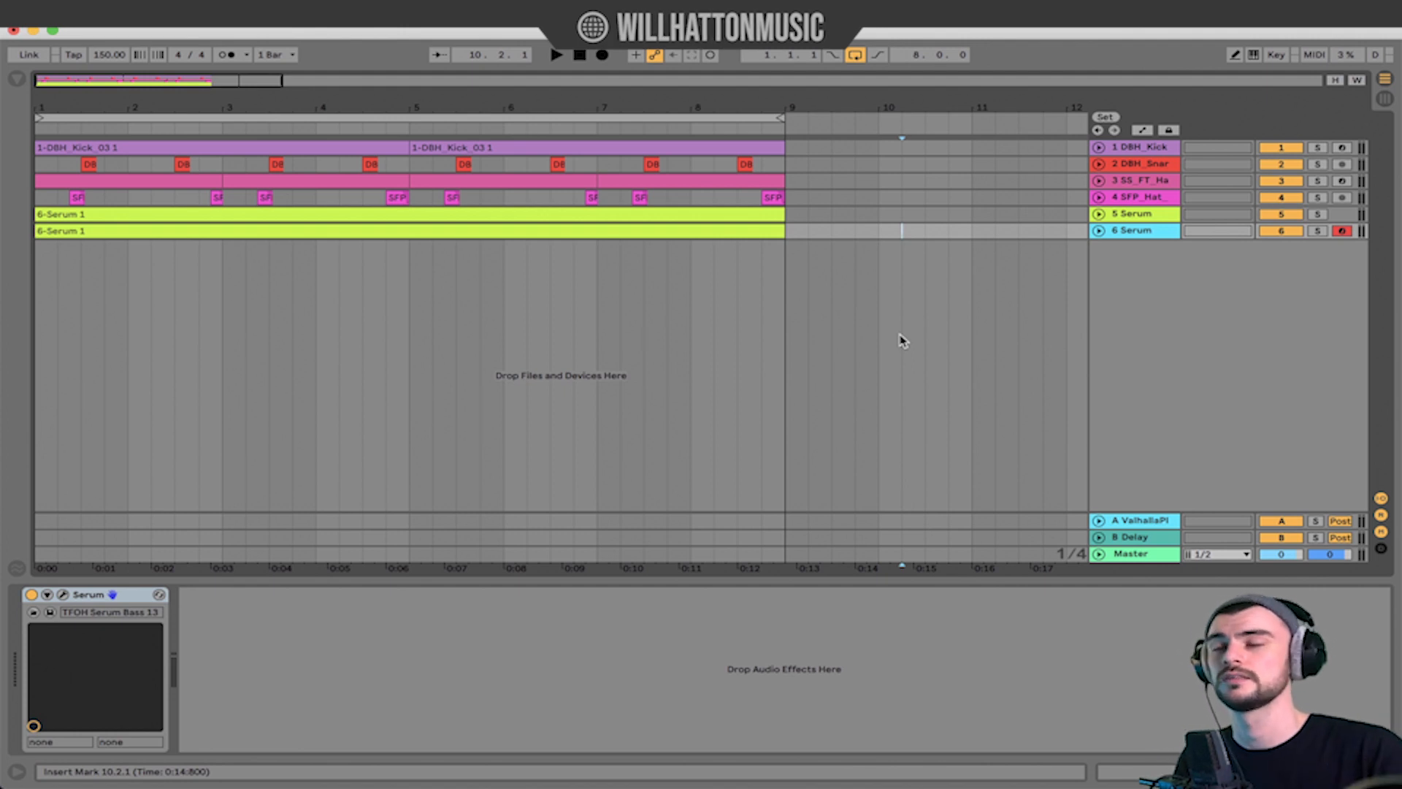
key("Tab")
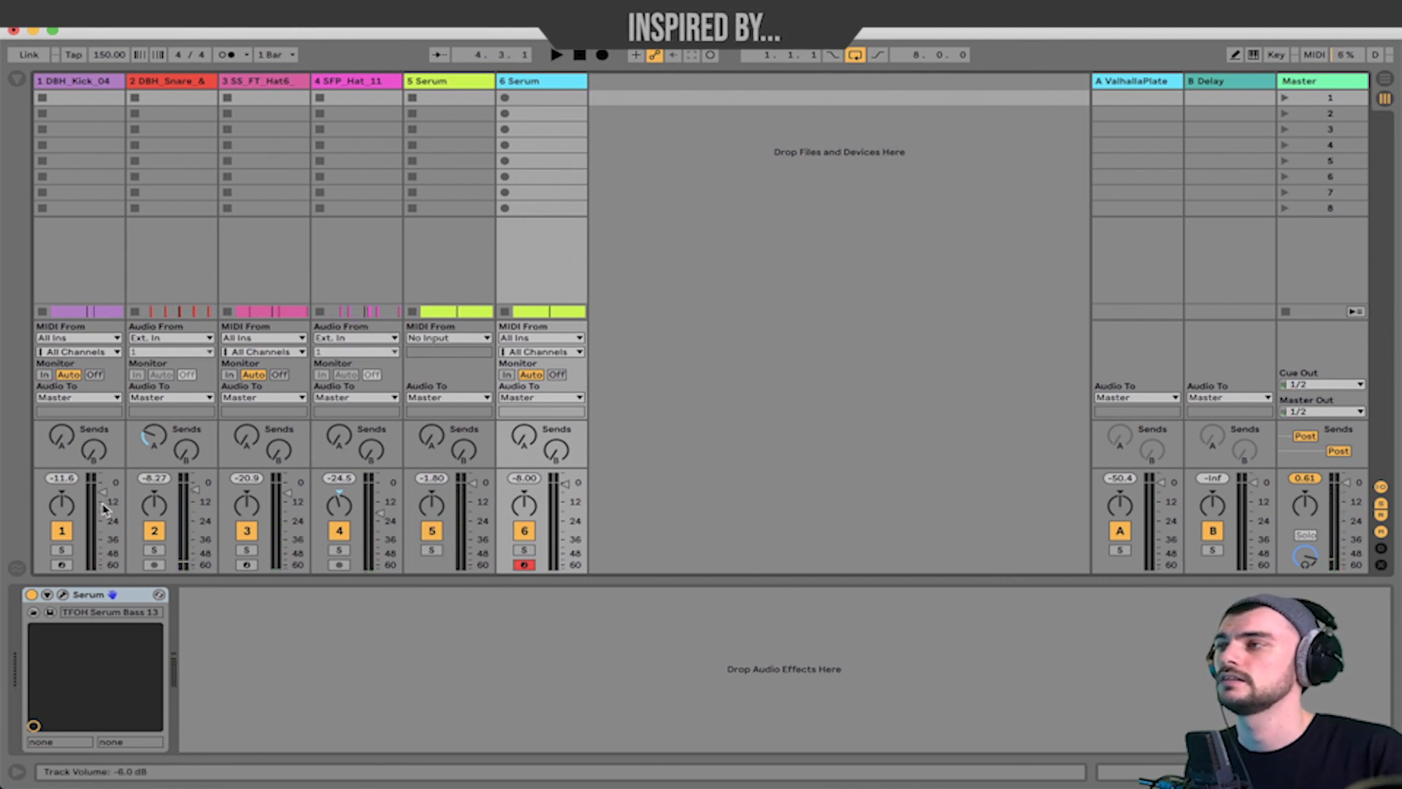
key("s")
key("space")
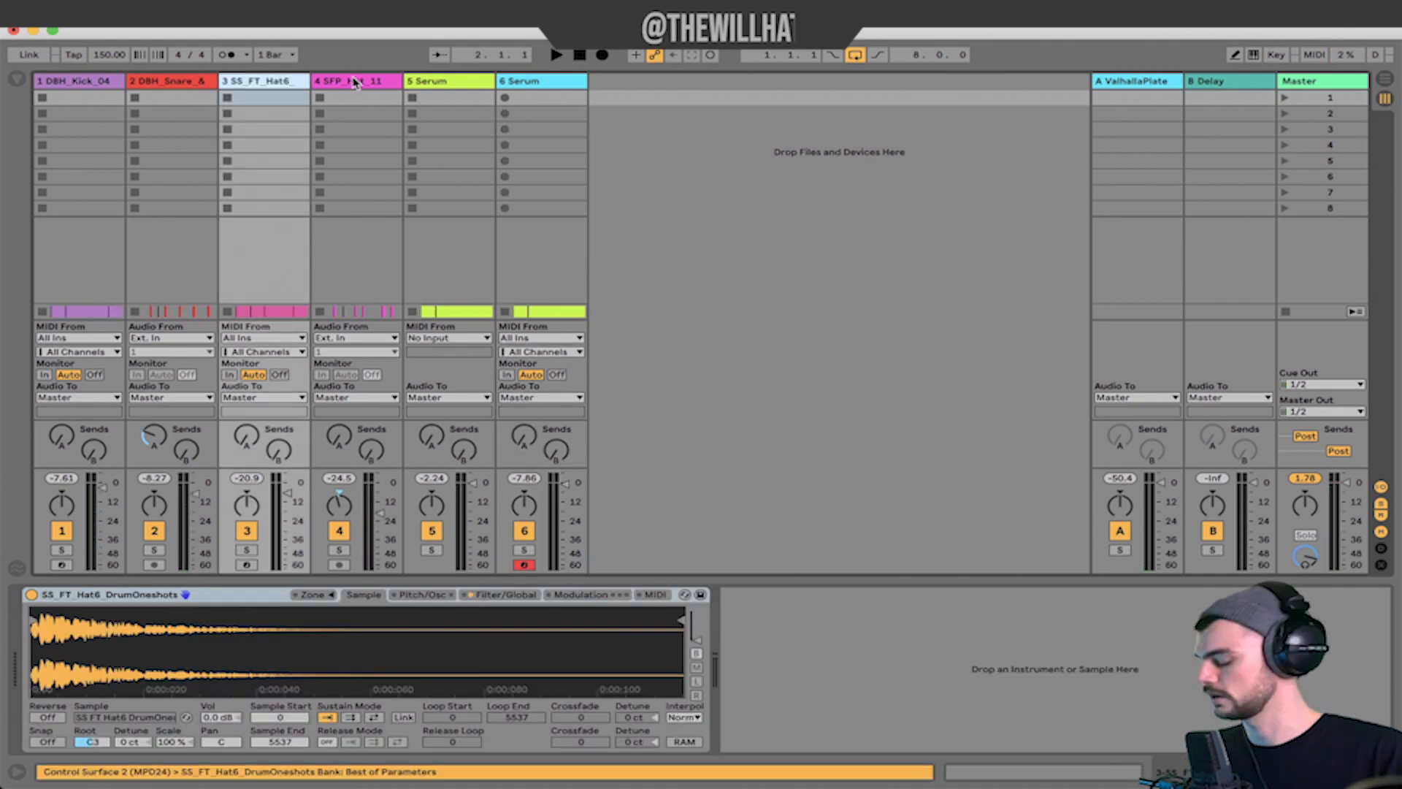
Lower the volumes of both hi-hat tracks together during playback, bringing SFP_Hat_11 to -24.0 dB
left_click(355, 83, "shift")
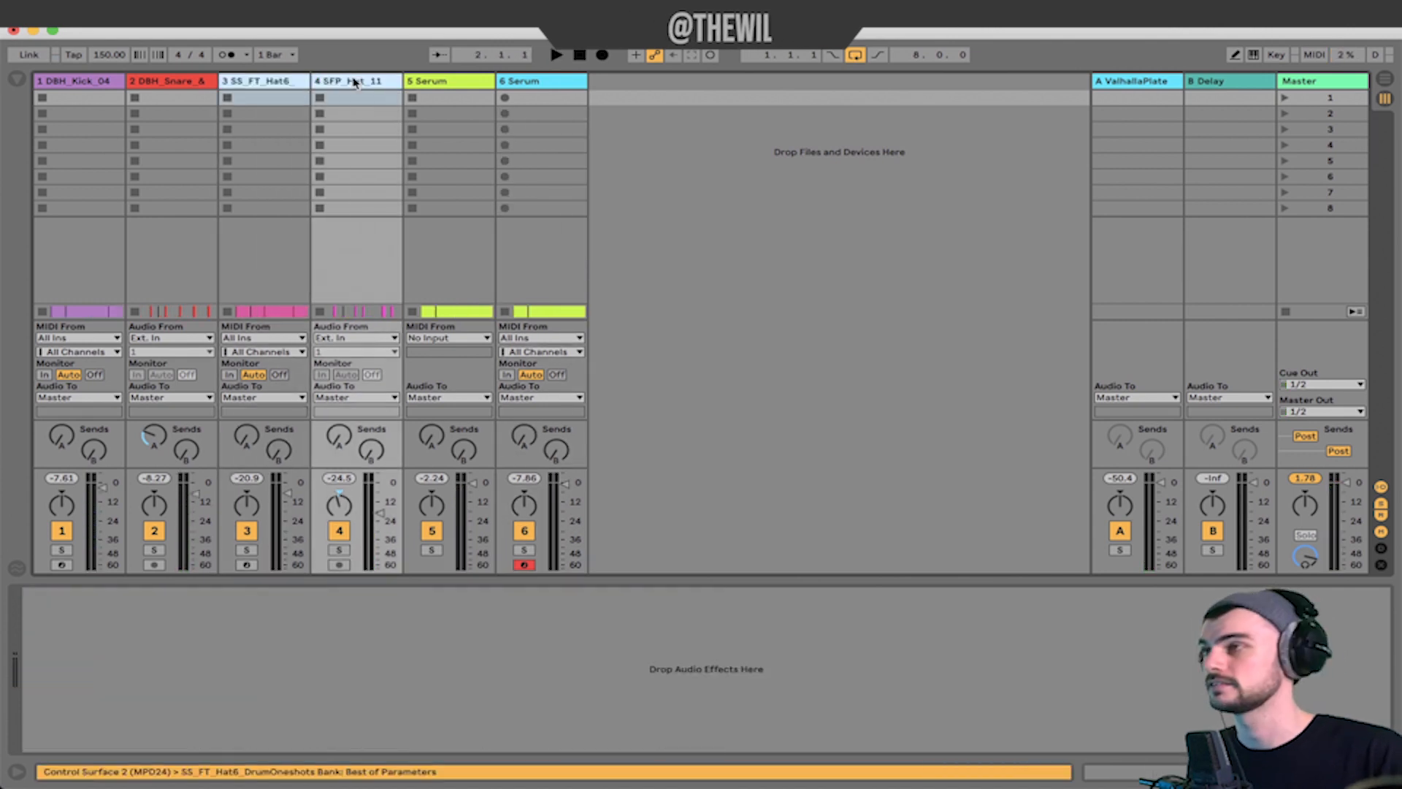
key("space")
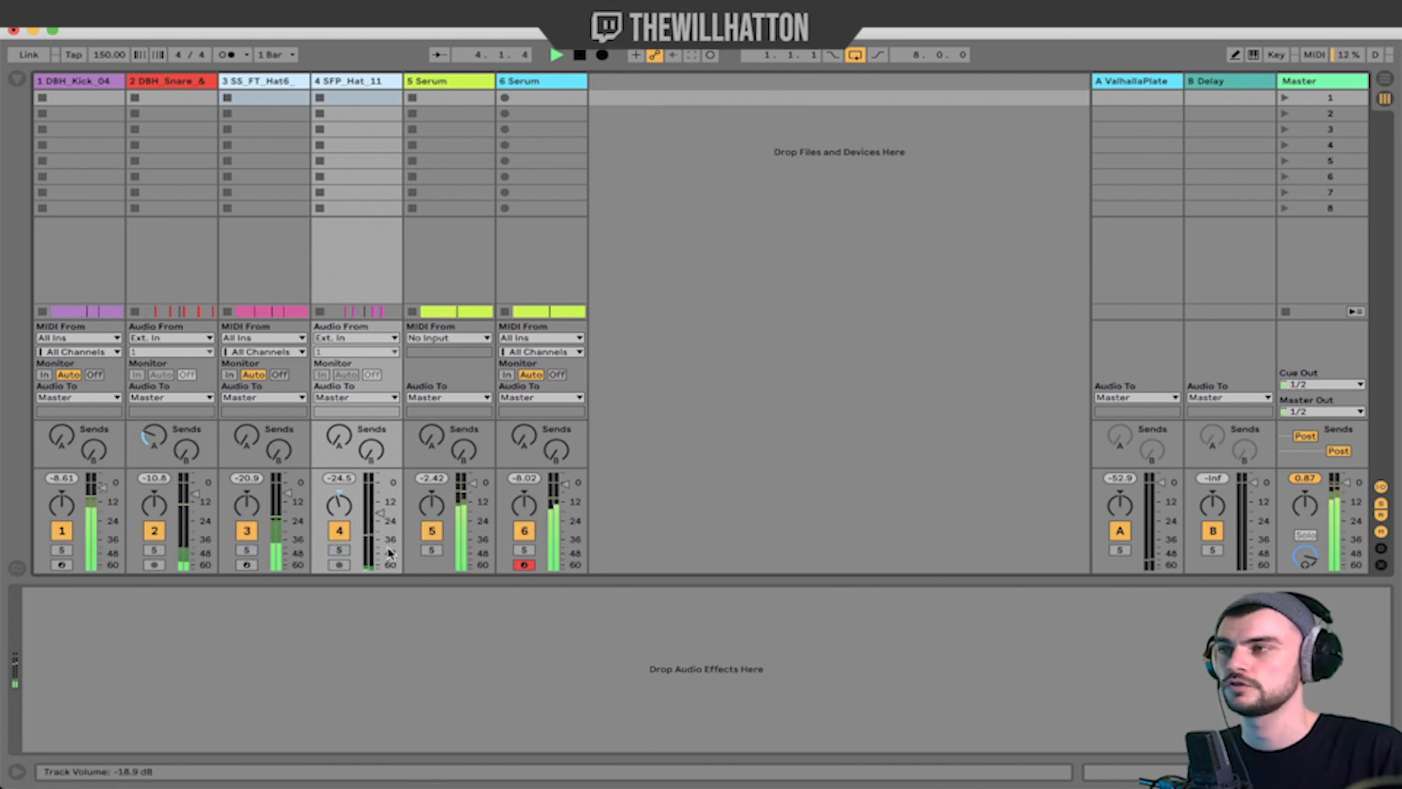
left_click_drag(384, 518, 381, 520)
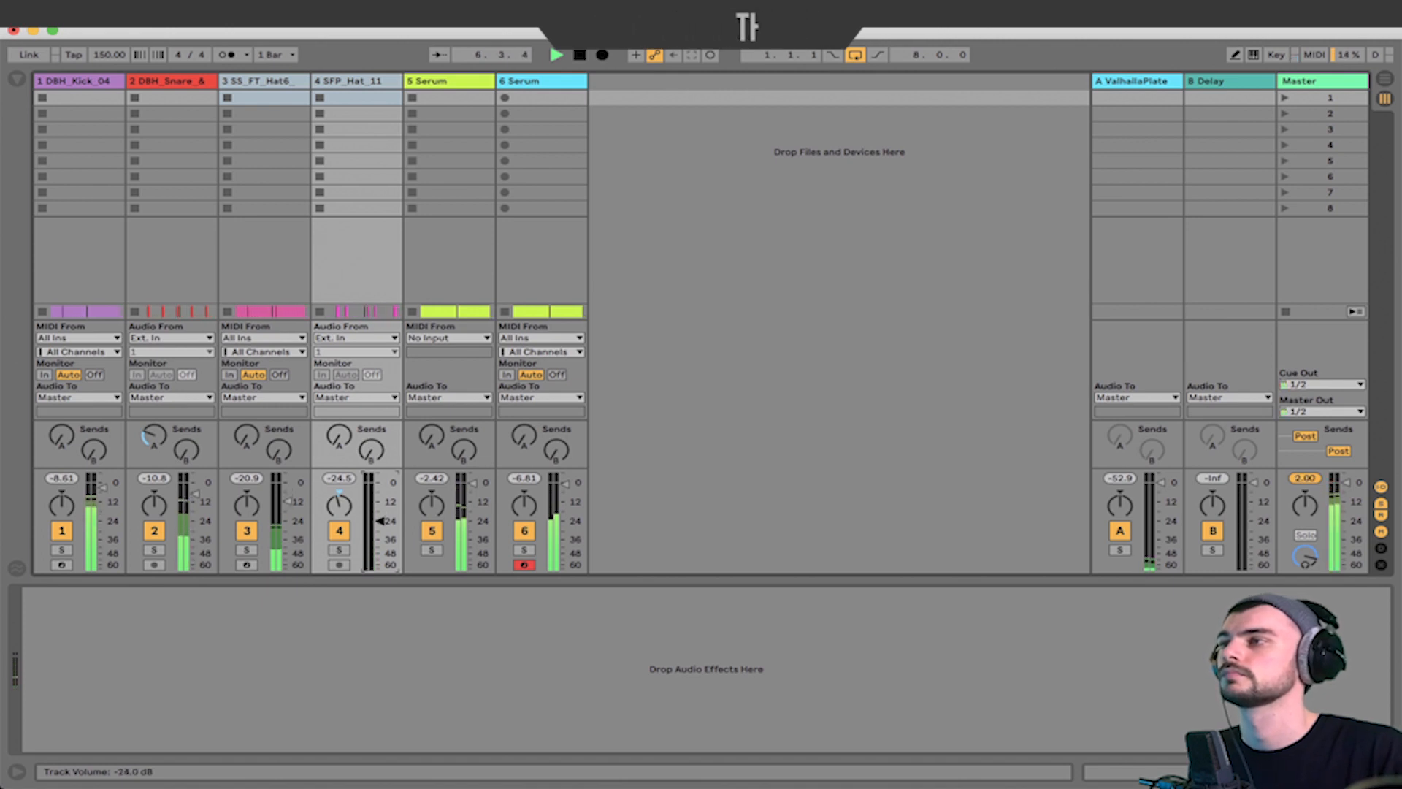
Solo the keys Serum track, set its volume to -8.0 dB, and unsolo it to check the balance of the full mix
left_click(432, 549)
key("space")
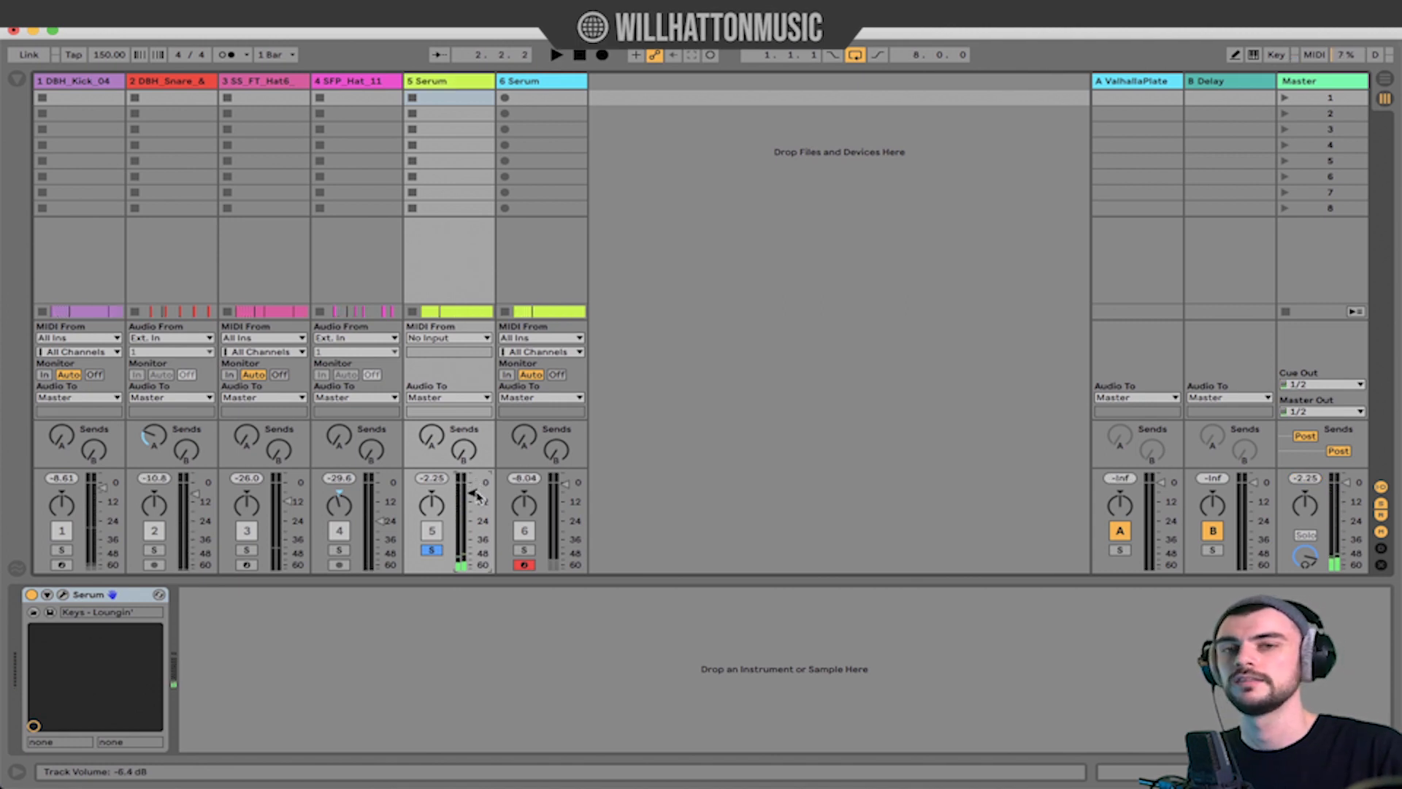
key("space")
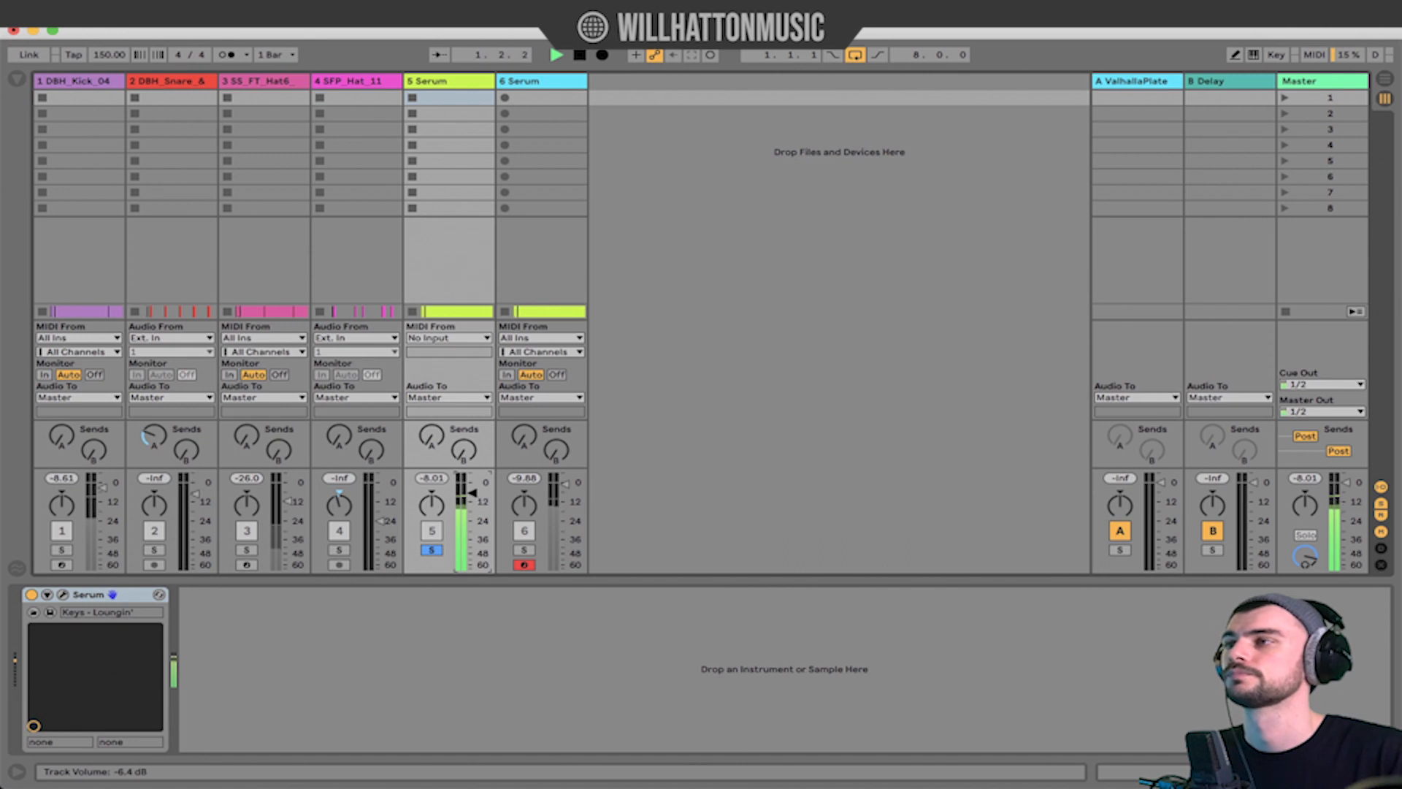
left_click_drag(475, 494, 475, 498)
key("s")
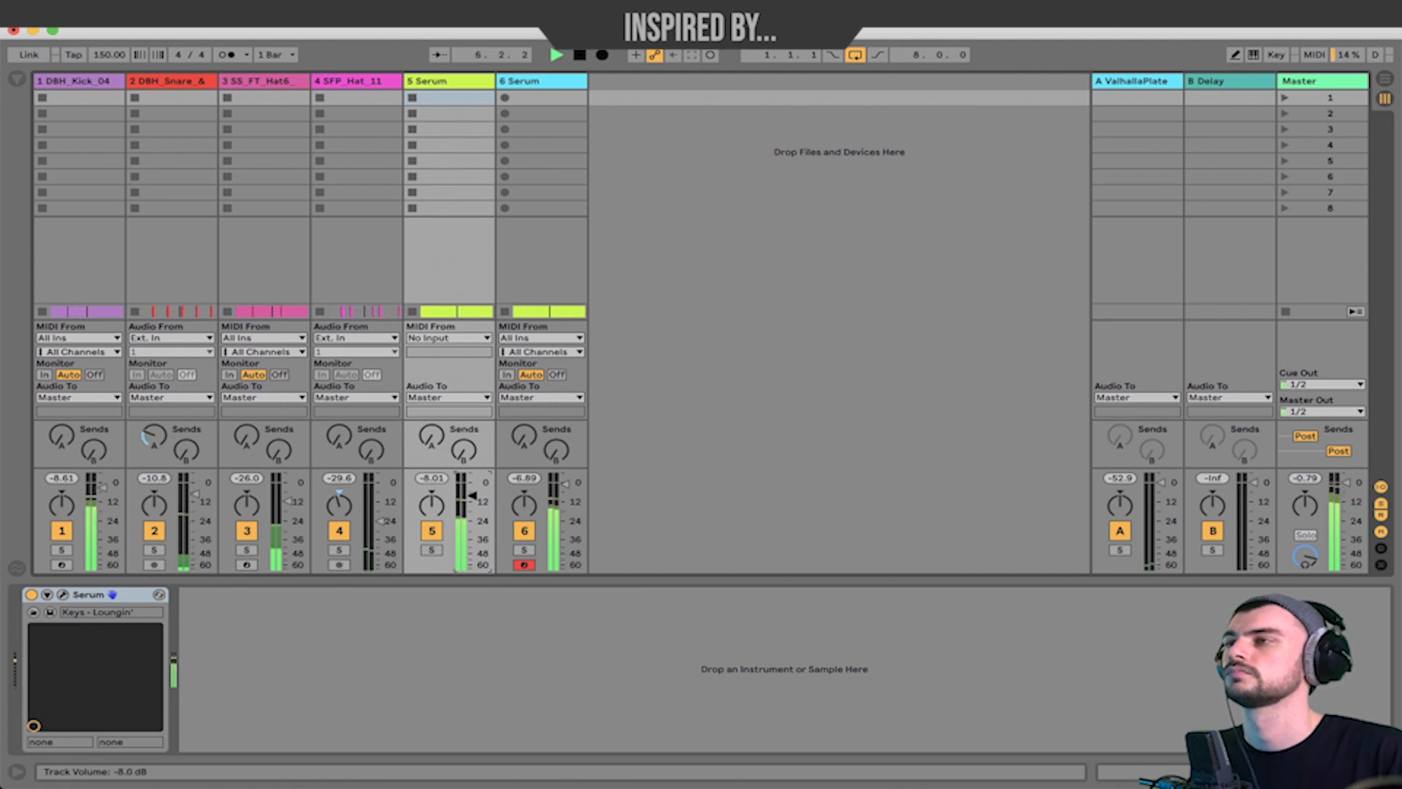
key("space")
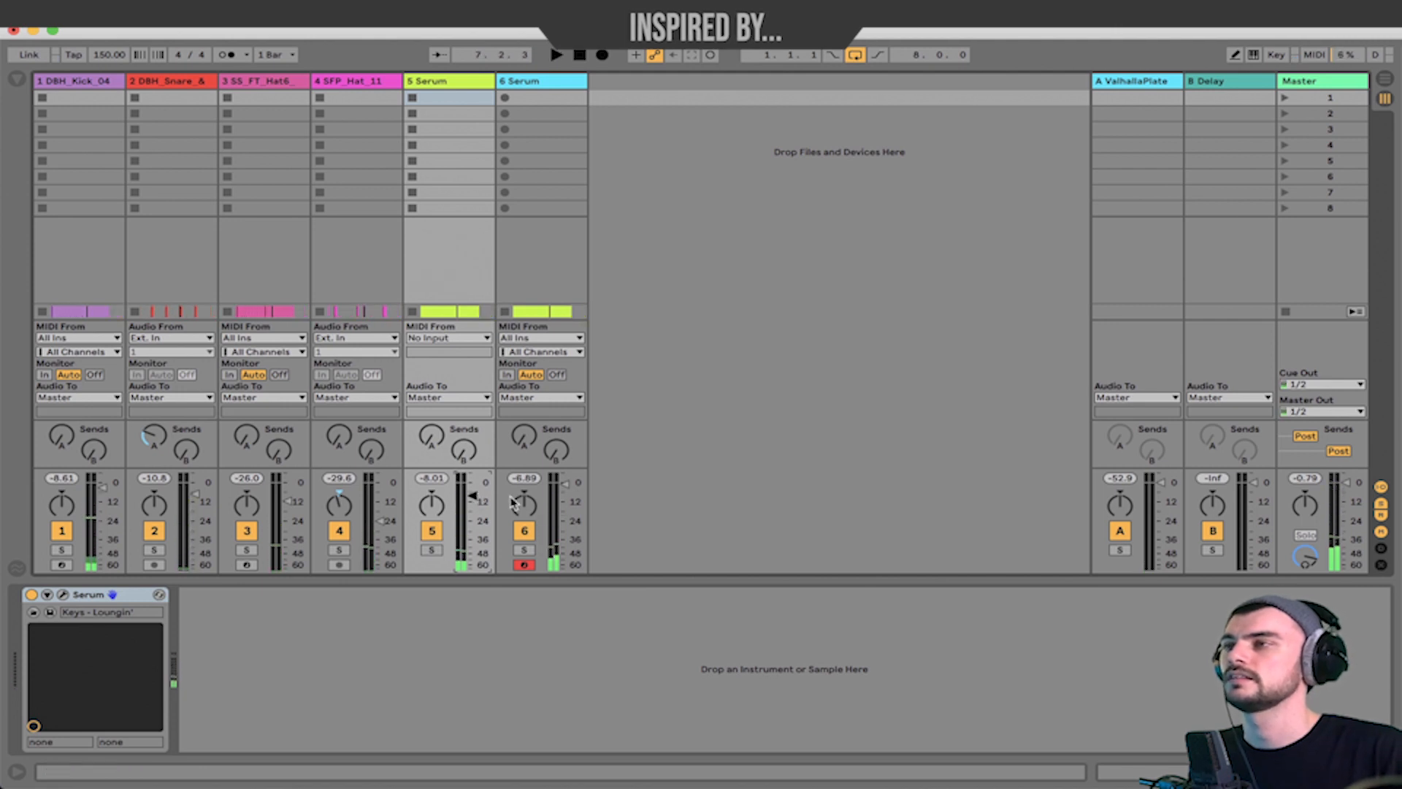
key("space")
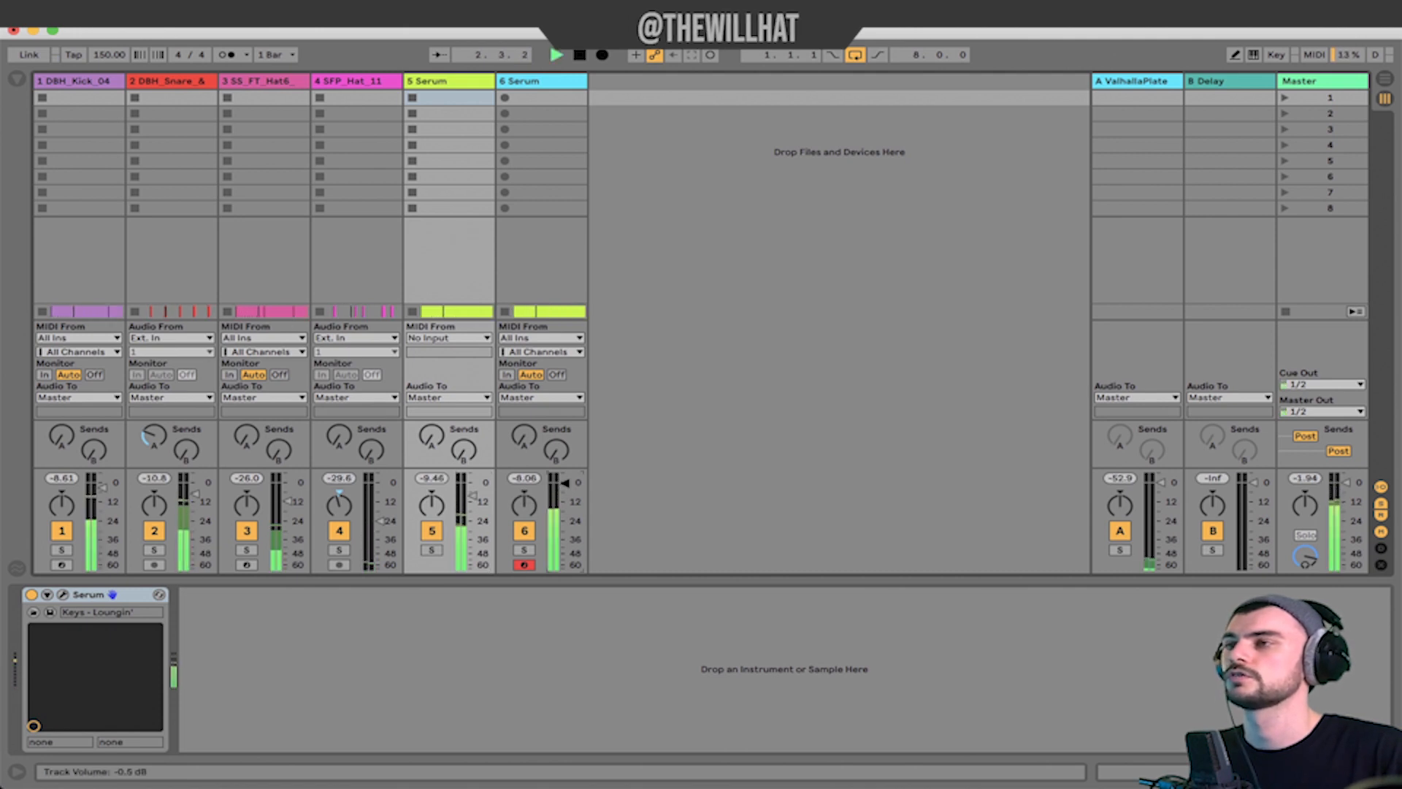
key("space")
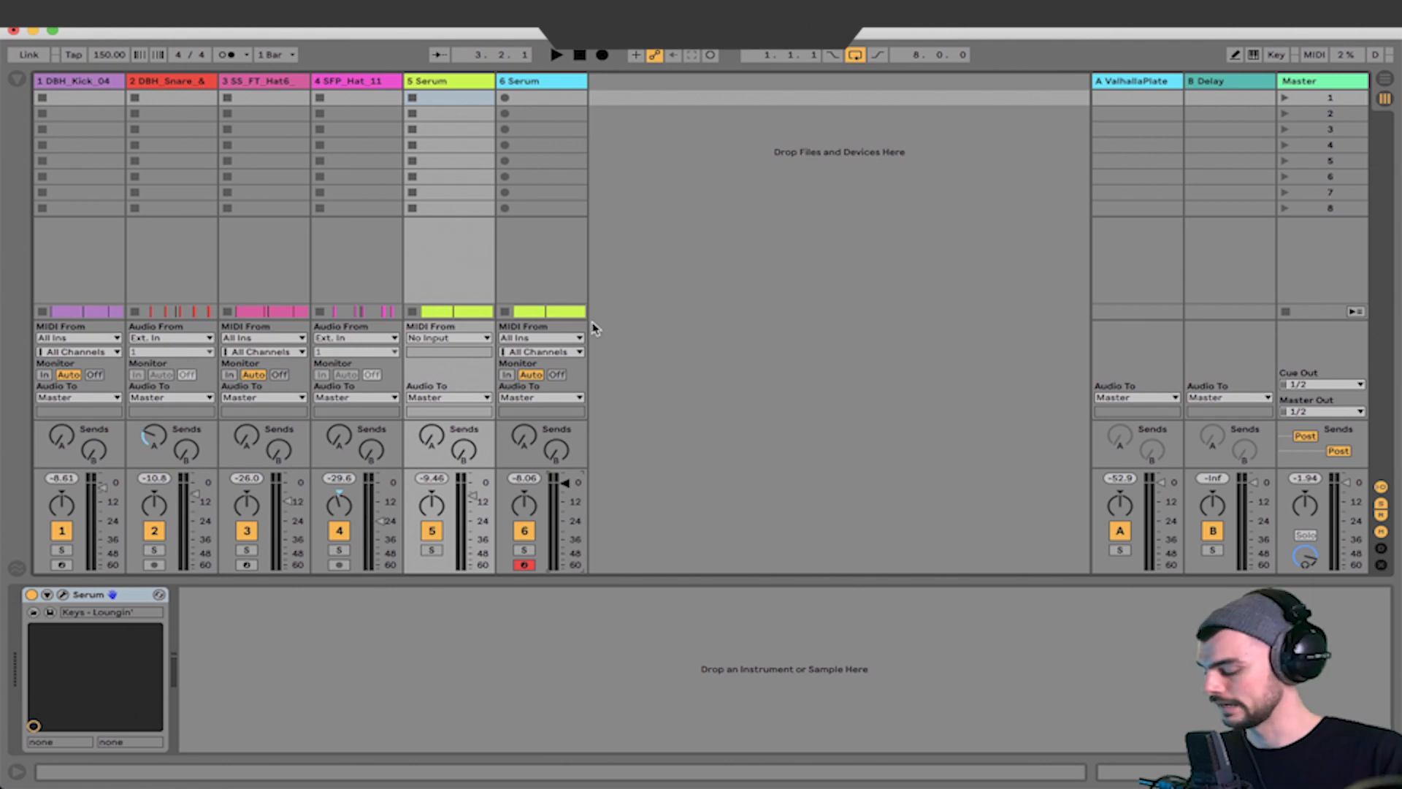
key("Tab")
left_click(528, 326)
left_click(393, 326)
key("Tab")
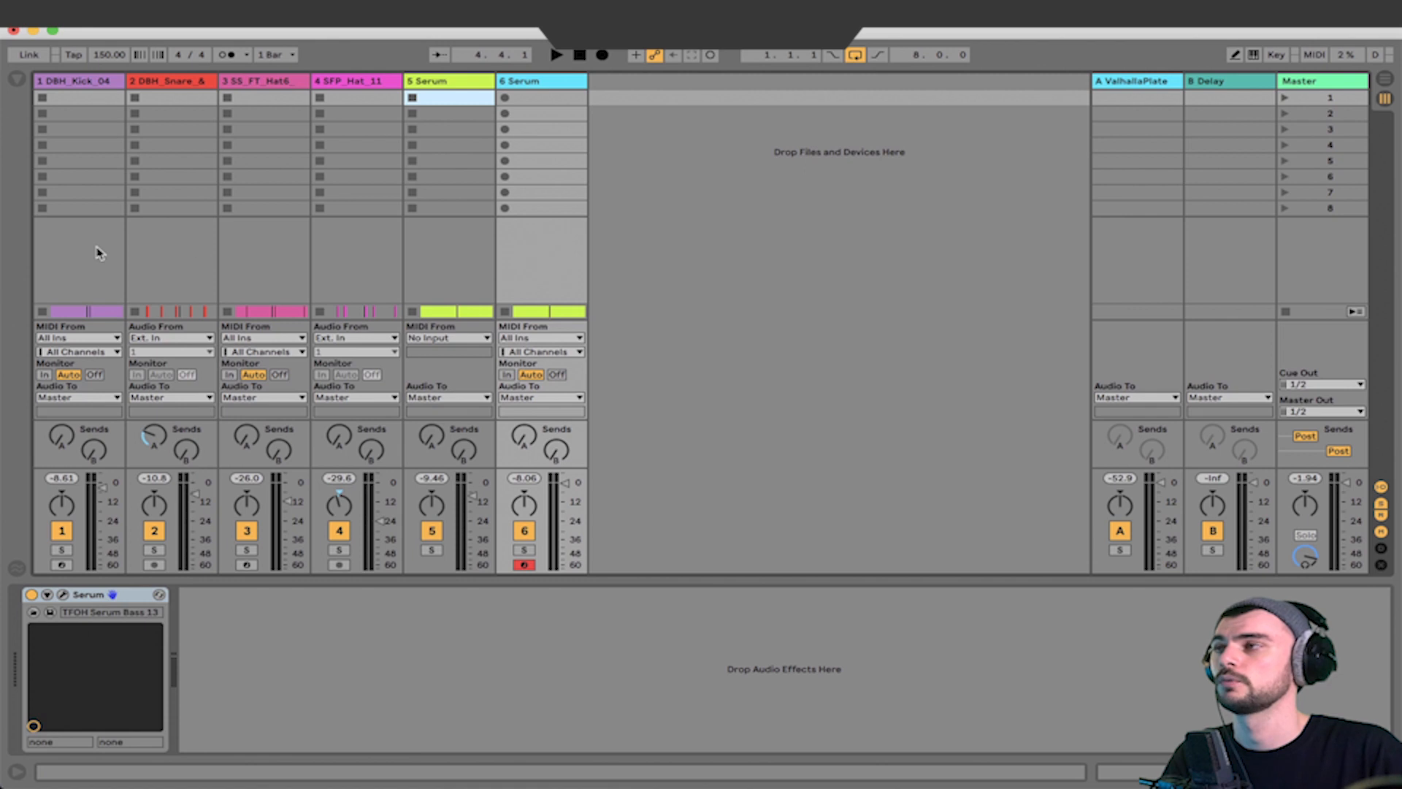
left_click(479, 82)
left_click(547, 83)
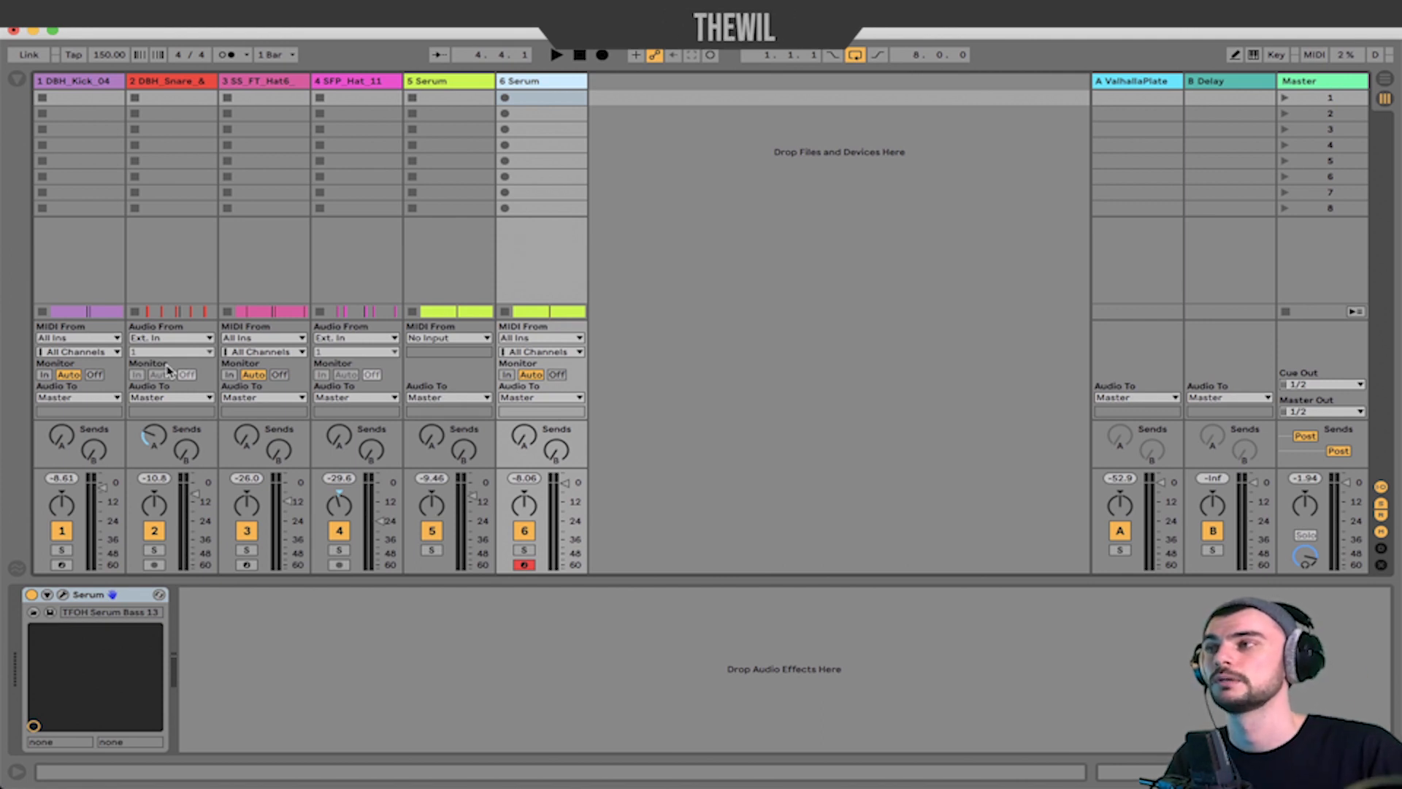
Search the plug-in browser for "haas" and add the kHs Haas effect to track 5, the keys Serum track
left_click(478, 82)
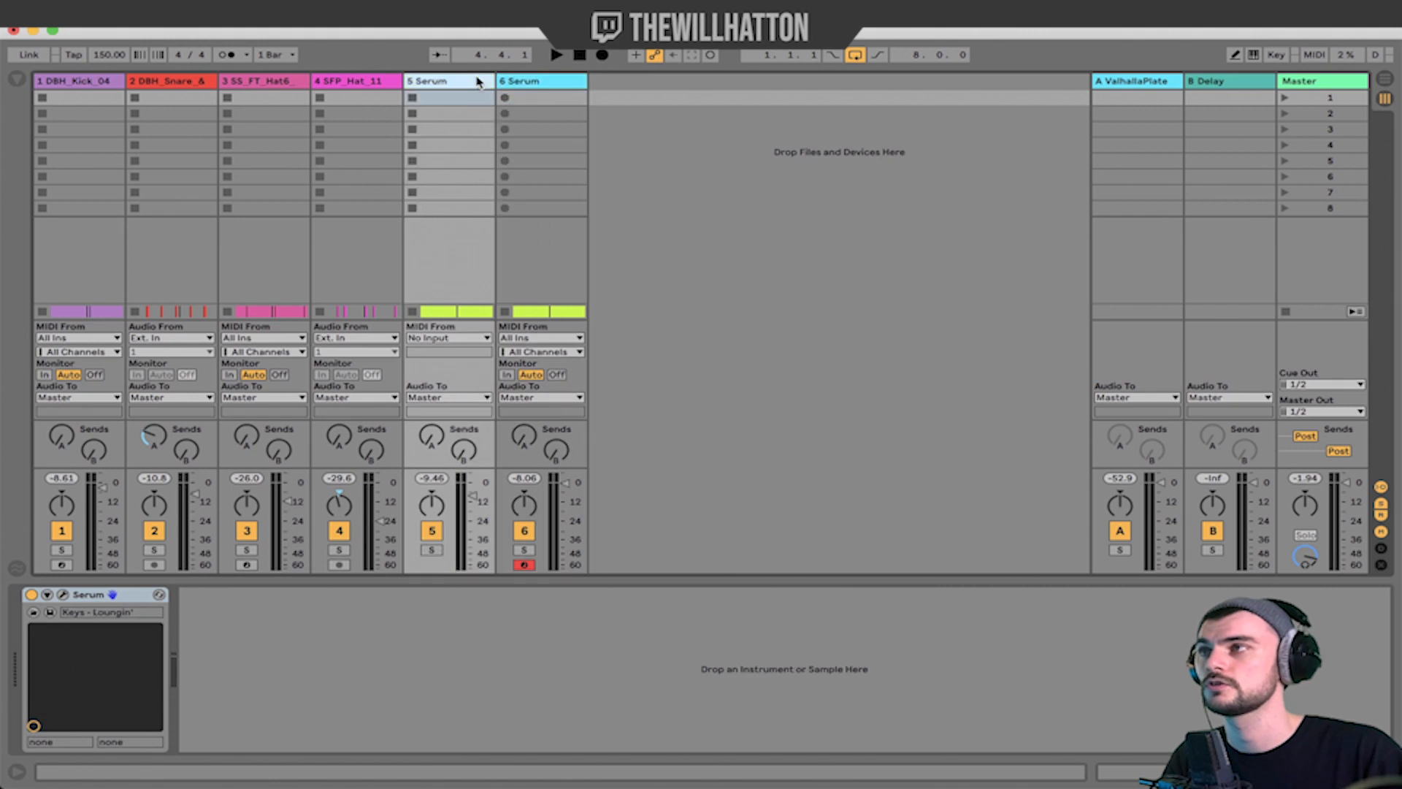
left_click(22, 78)
left_click(149, 86)
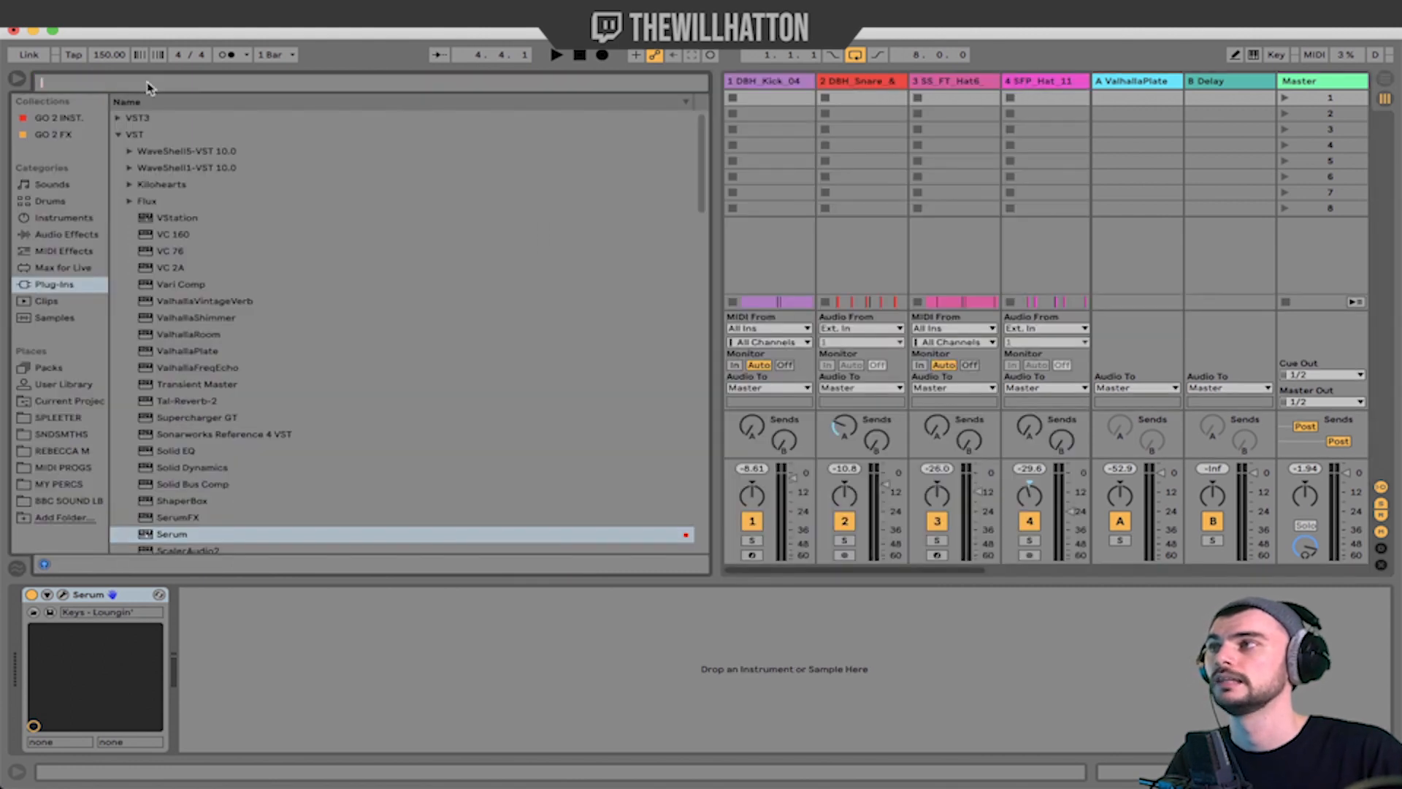
type("haas")
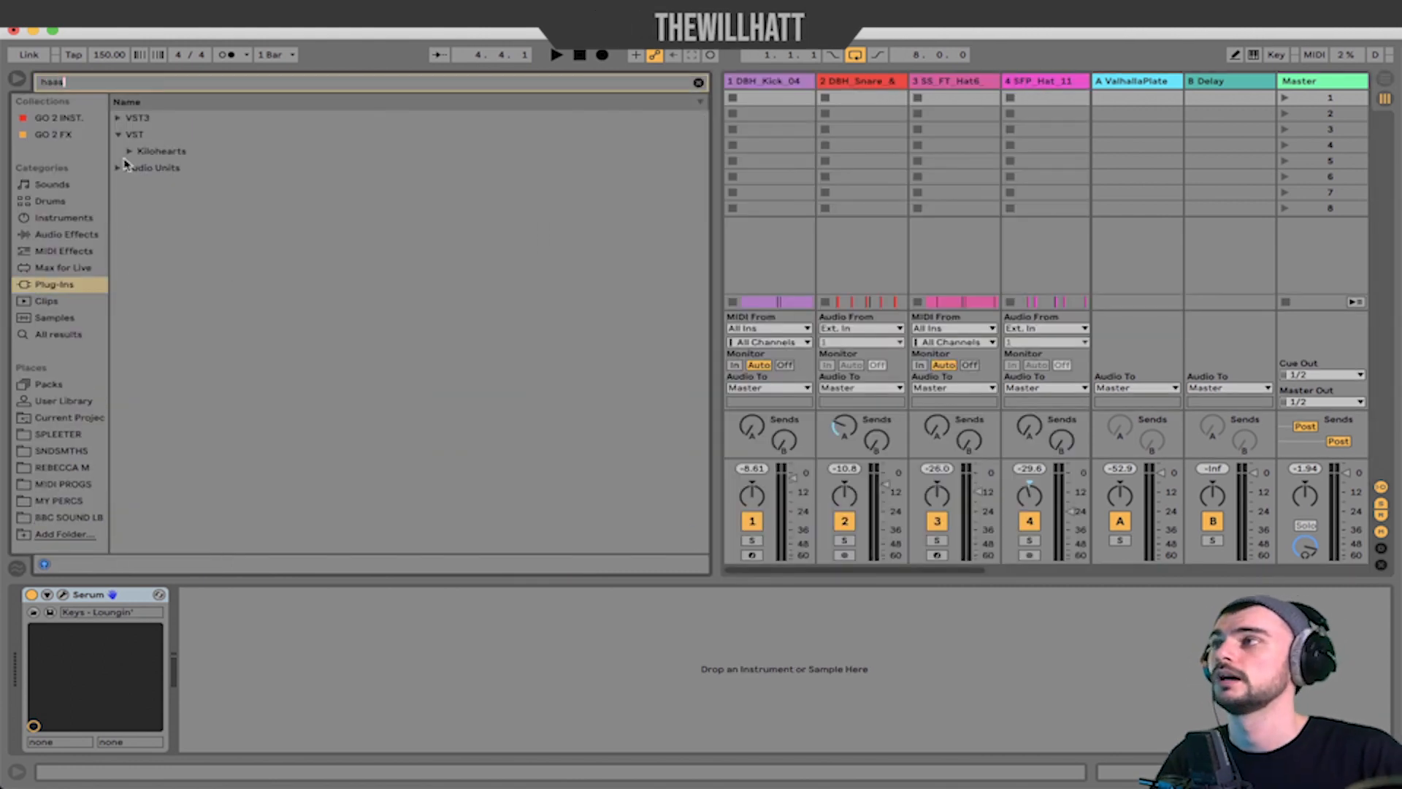
key("Down")
left_click_drag(161, 174, 190, 180)
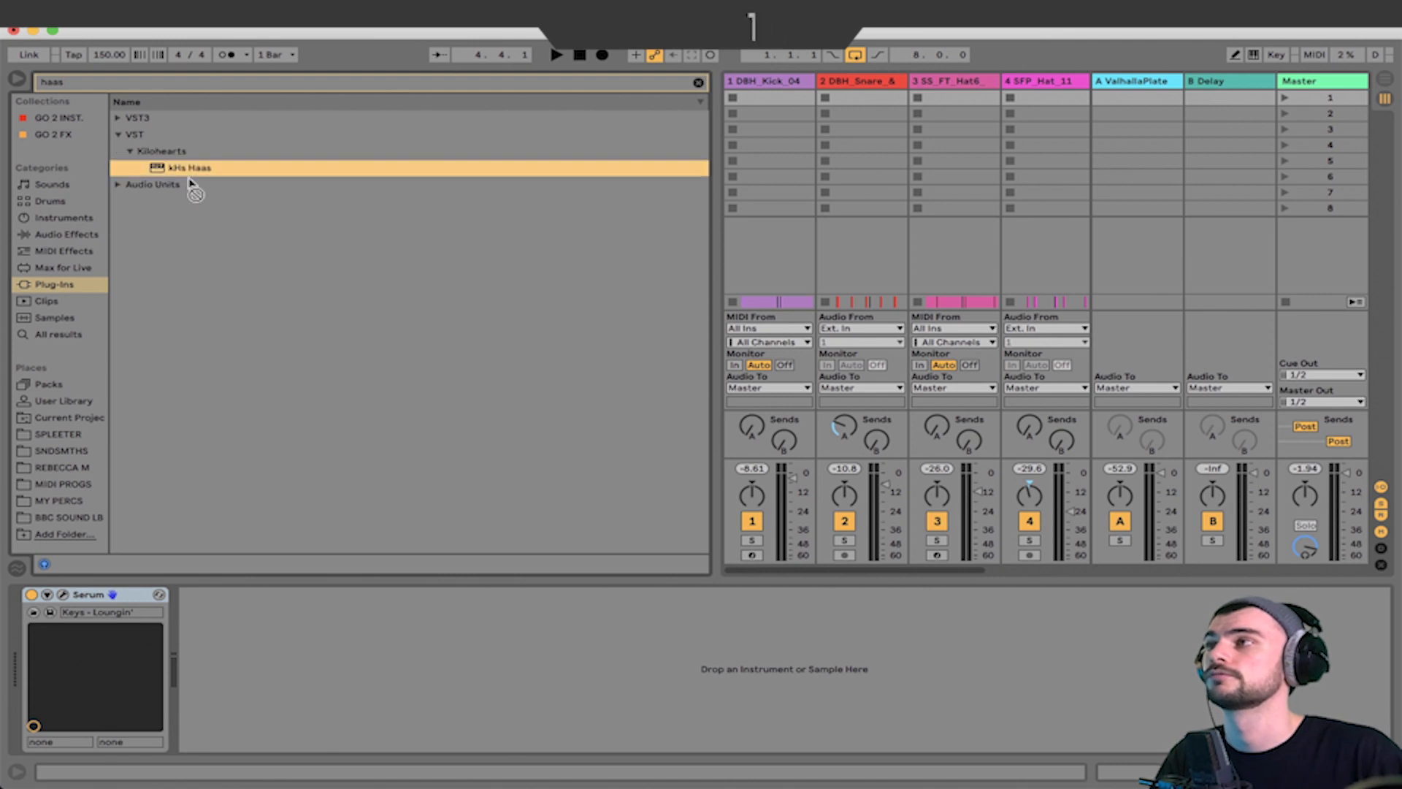
left_click_drag(692, 79, 1007, 195)
left_click_drag(1095, 101, 975, 81)
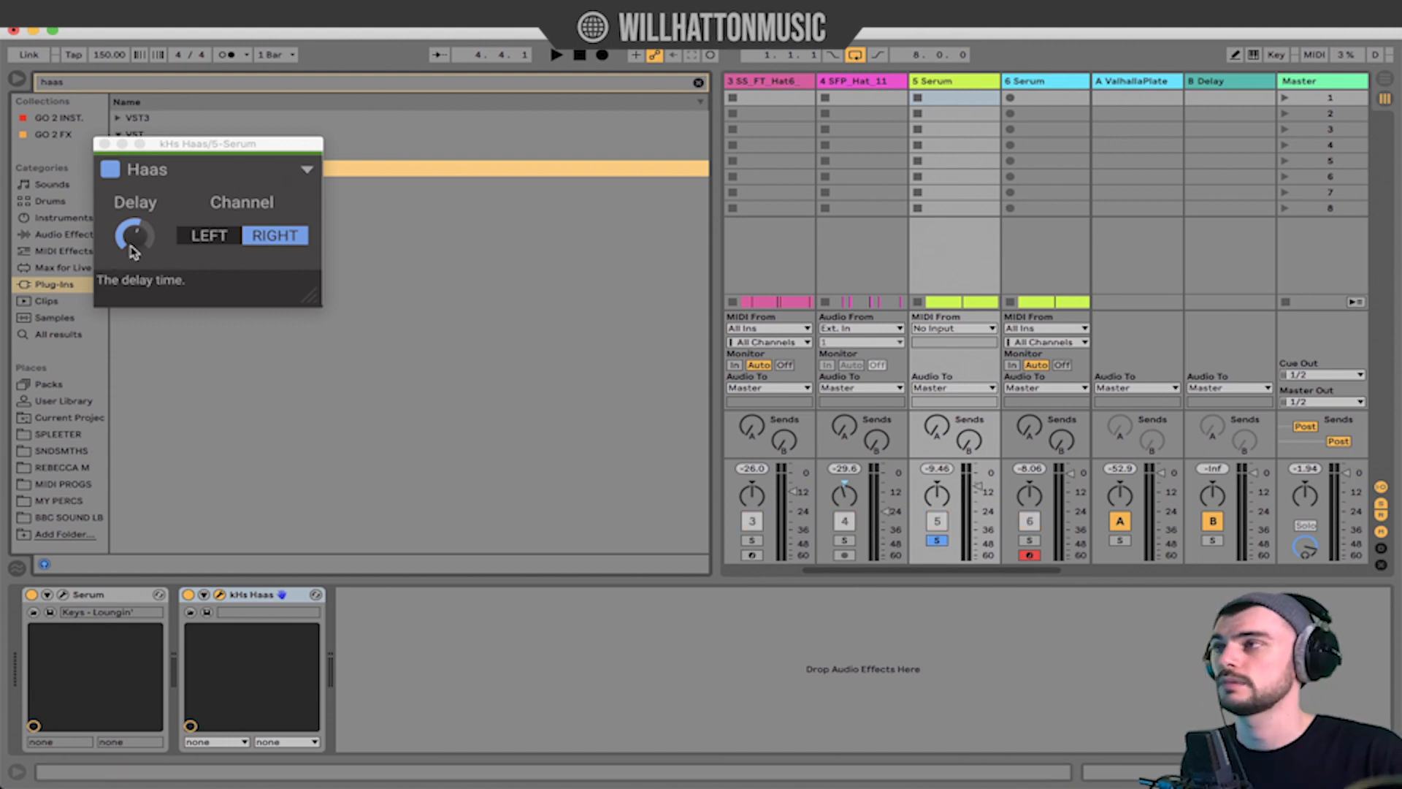
Reduce the right-channel Haas delay on the keys track during playback, and close the plug-in window and the browser
key("space")
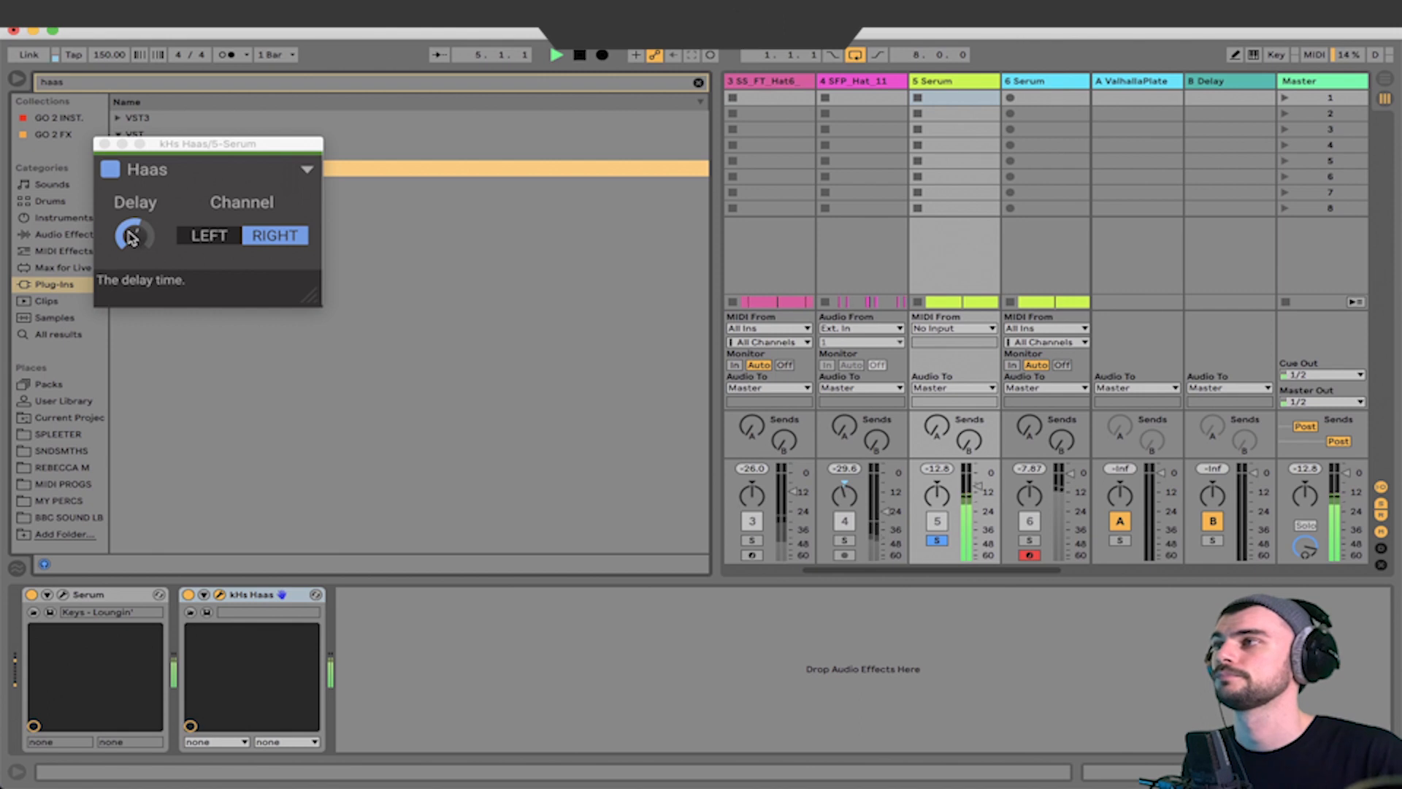
left_click(134, 252)
left_click_drag(135, 240, 135, 248)
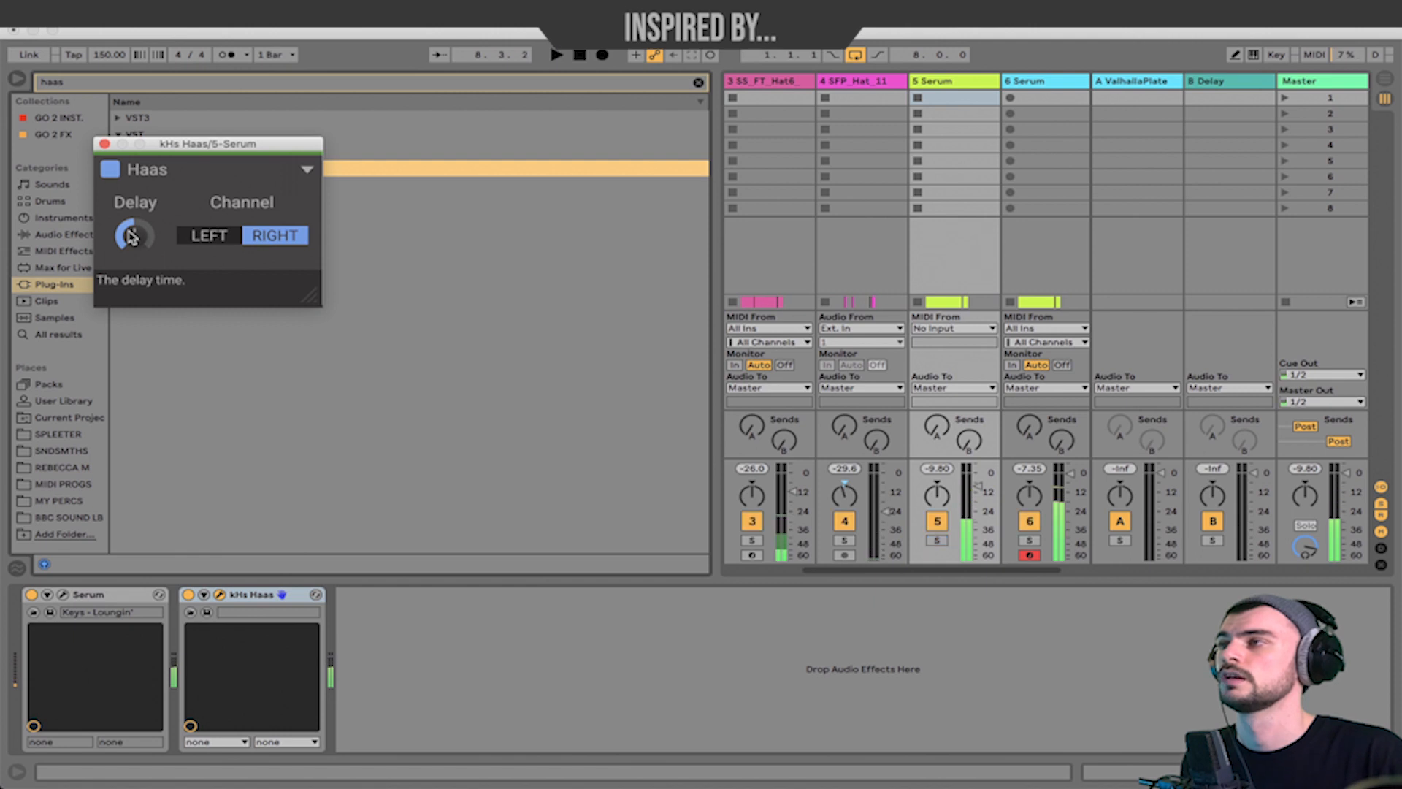
left_click(105, 144)
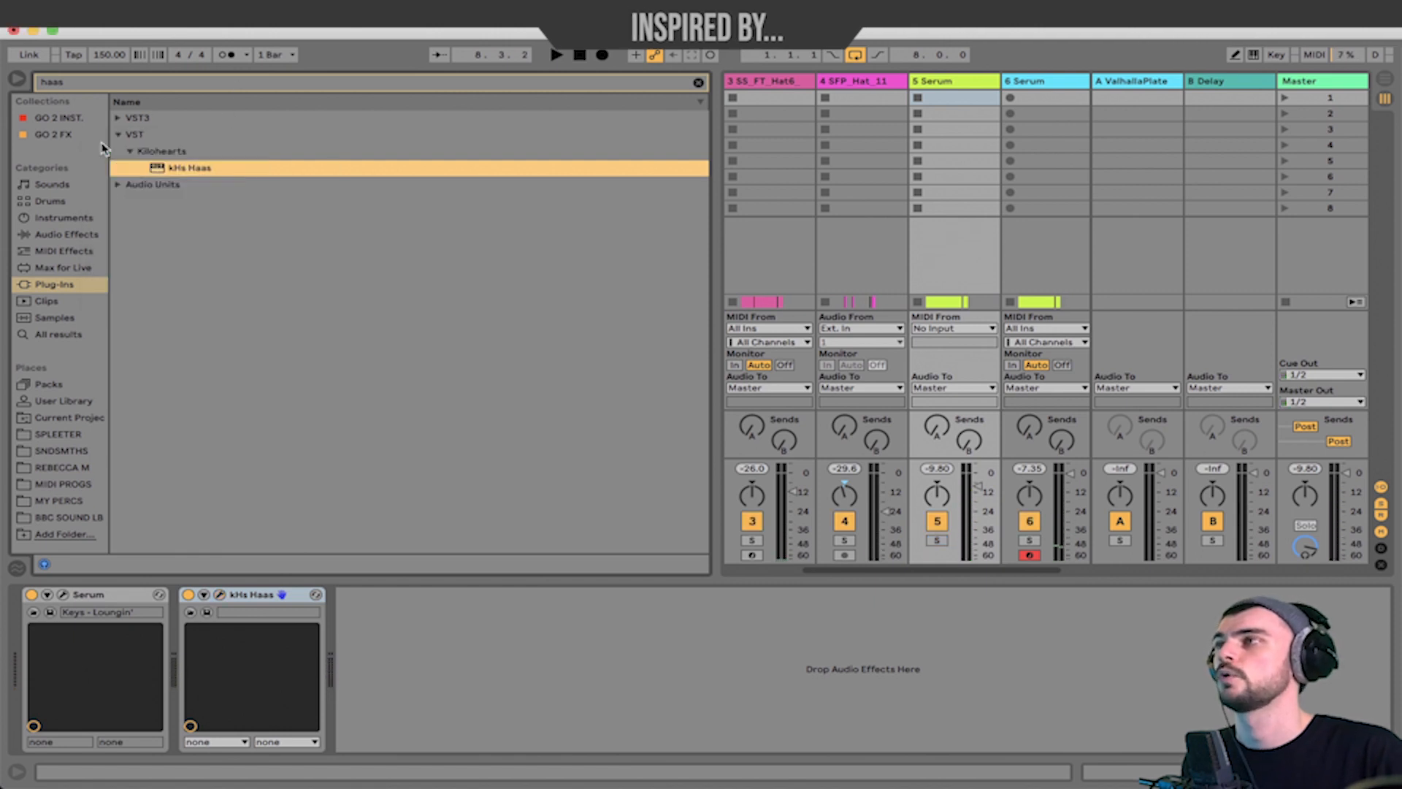
key("super+alt+b")
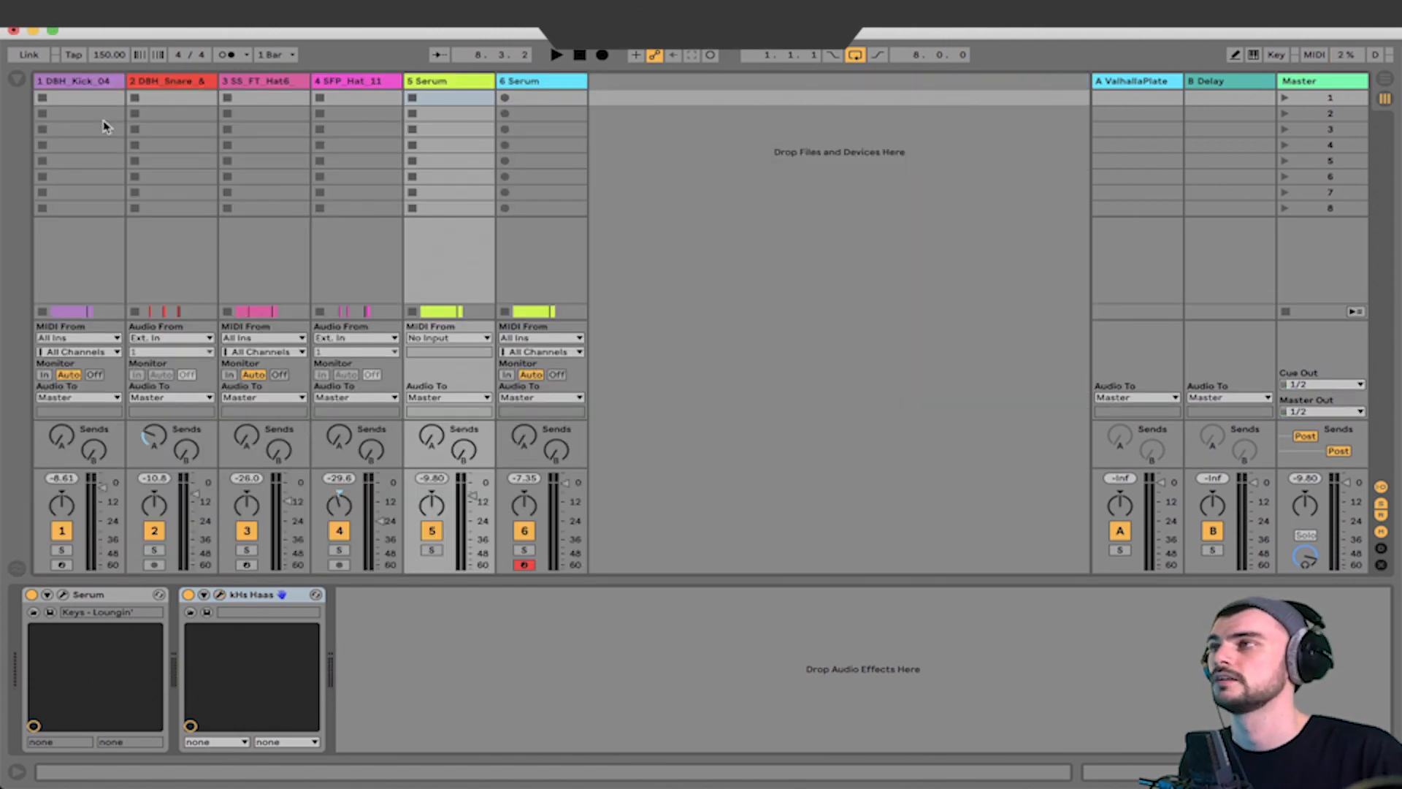
Add the Spectrum audio effect to the Master track, expand its graph to the large display, and hide the browser
left_click(16, 79)
left_click(107, 86)
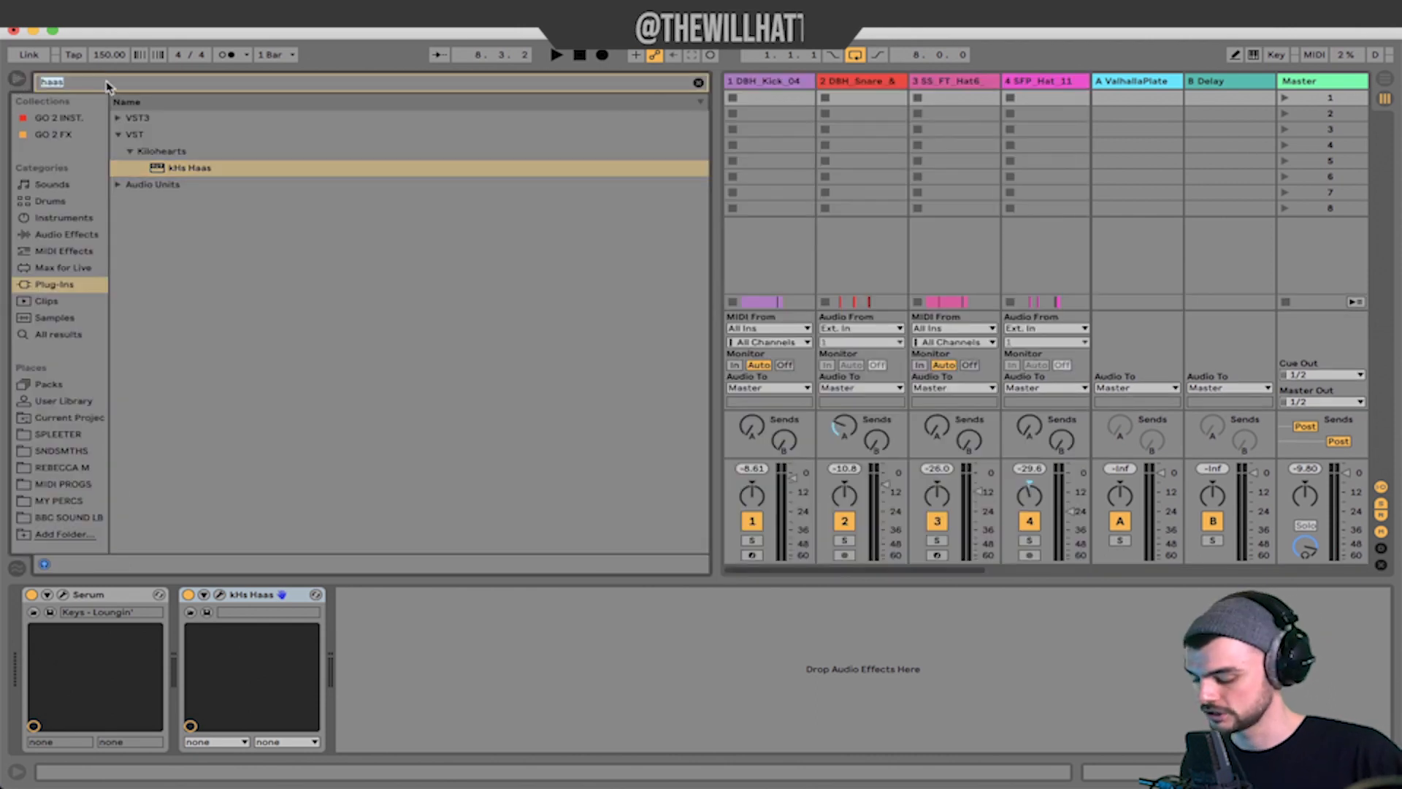
type("spectru")
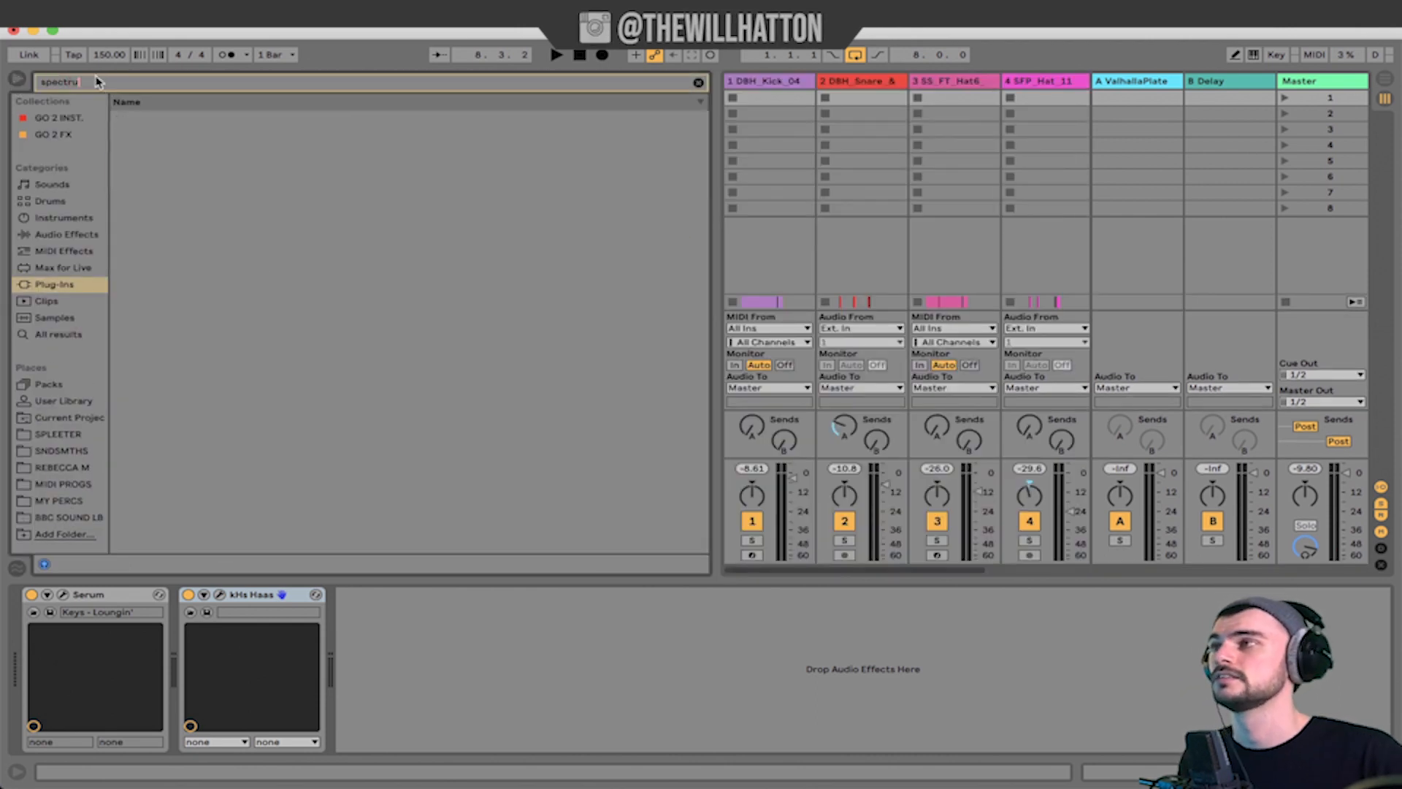
left_click(71, 237)
left_click_drag(179, 120, 1336, 128)
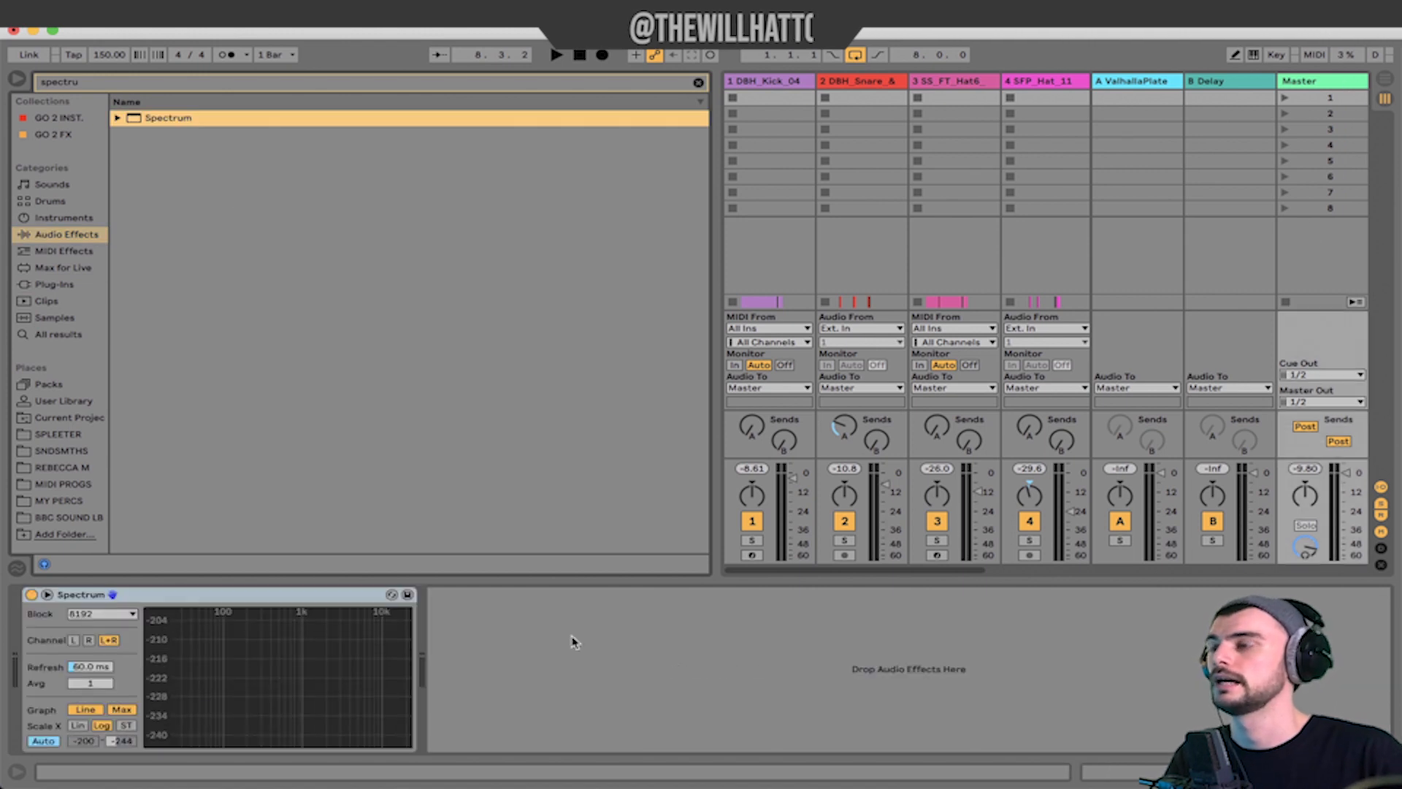
double_click(272, 668)
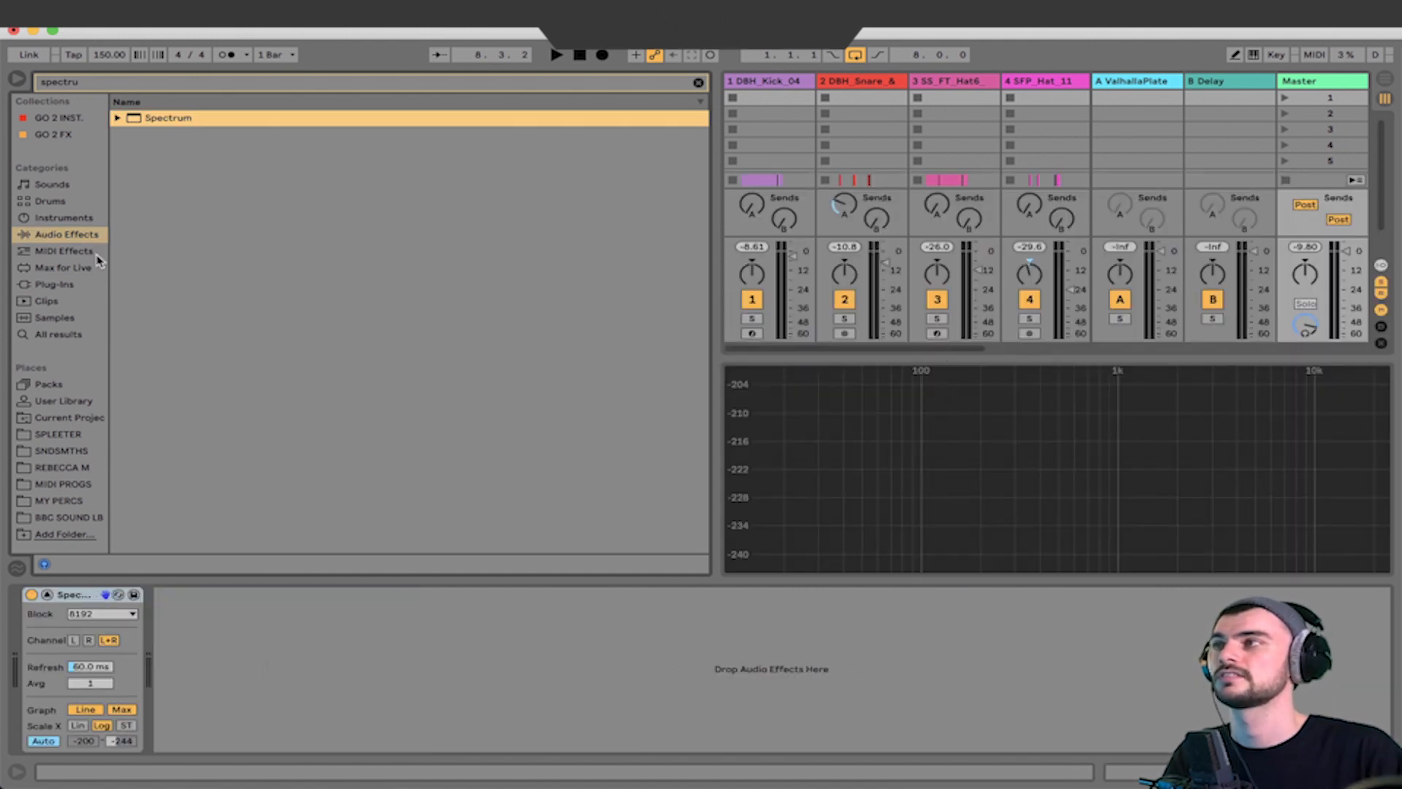
left_click(15, 79)
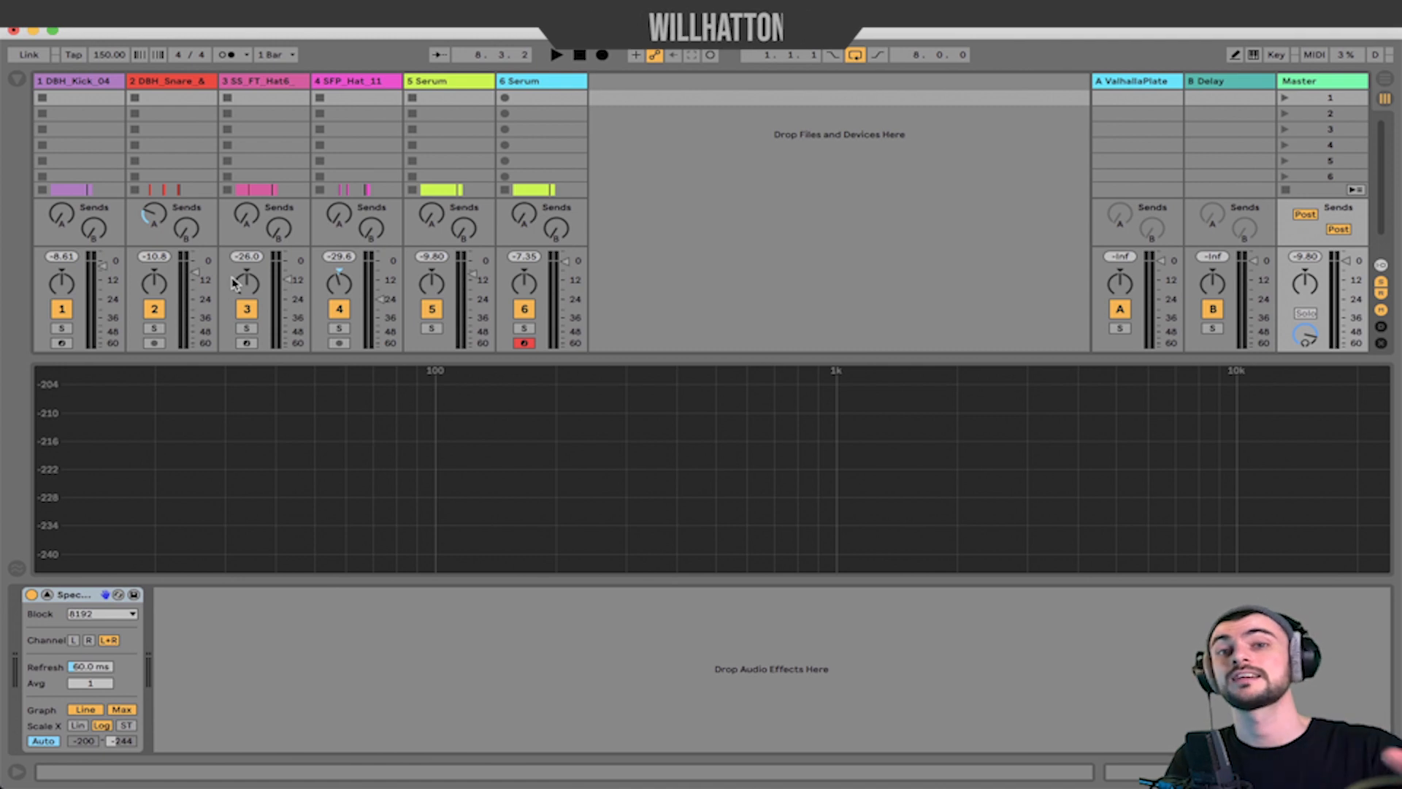
Play the loop against the master spectrum, and move the bass Serum track directly after the kick track
key("space")
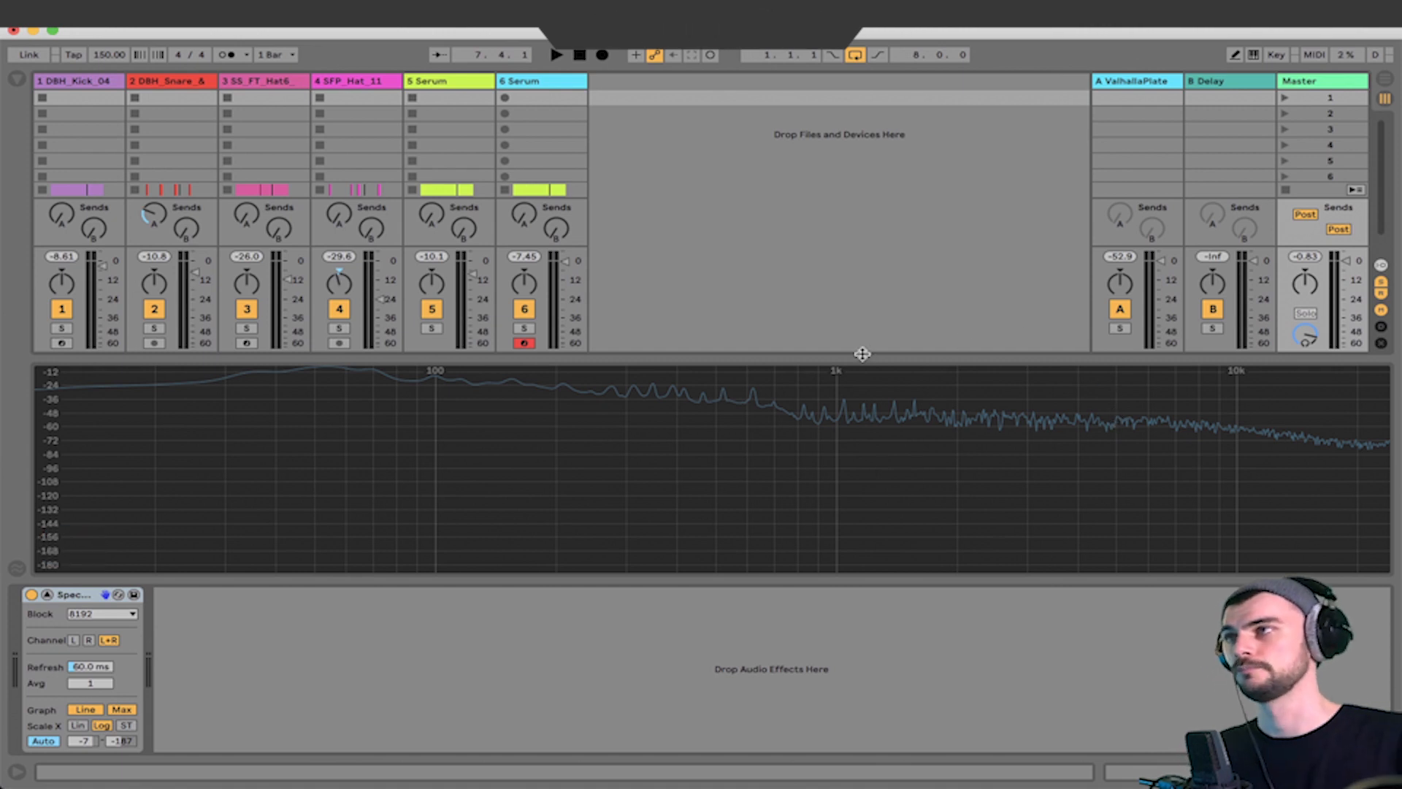
left_click(546, 86)
left_click_drag(139, 88, 142, 86)
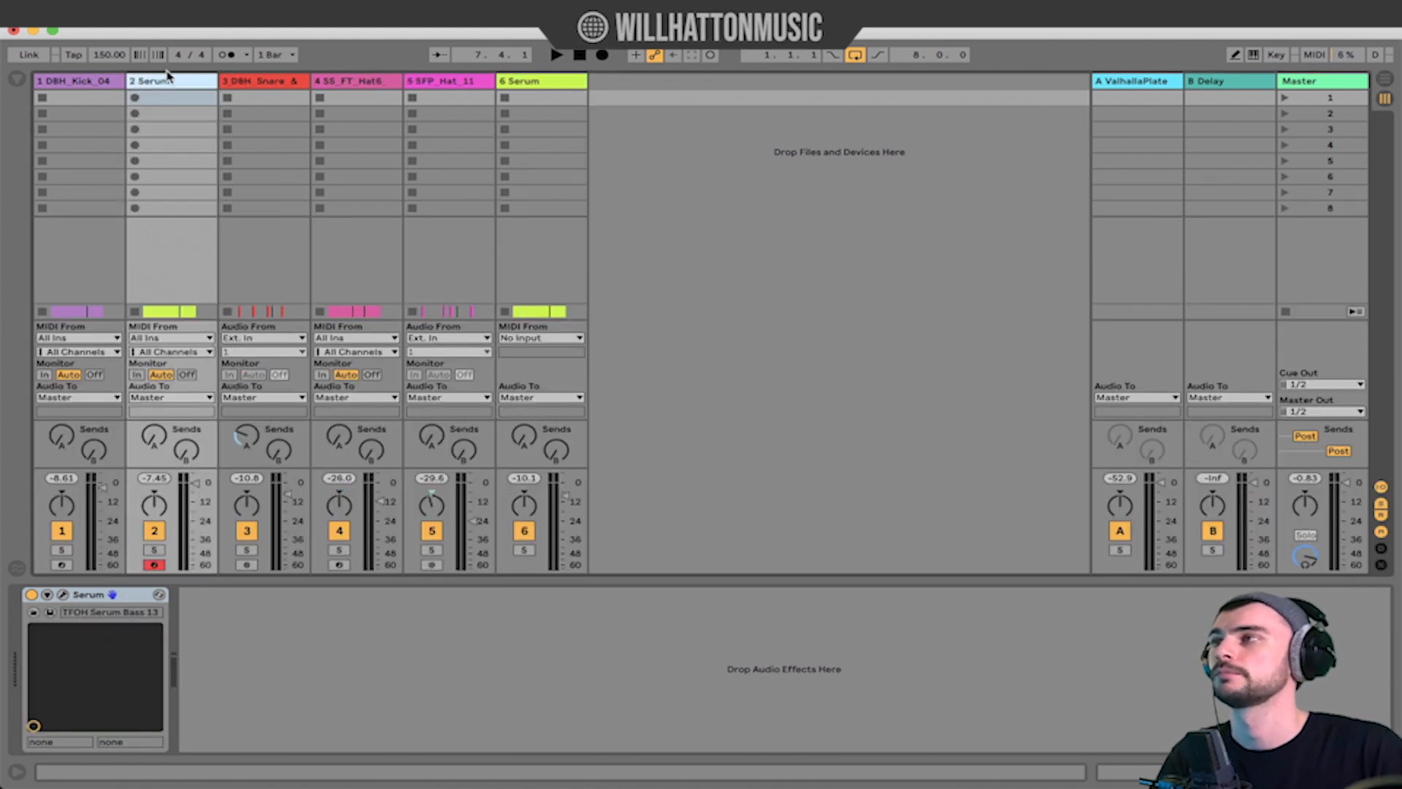
Search the audio effects for "eq" and add EQ Eight to the DBH_Kick_04 track
left_click(88, 82)
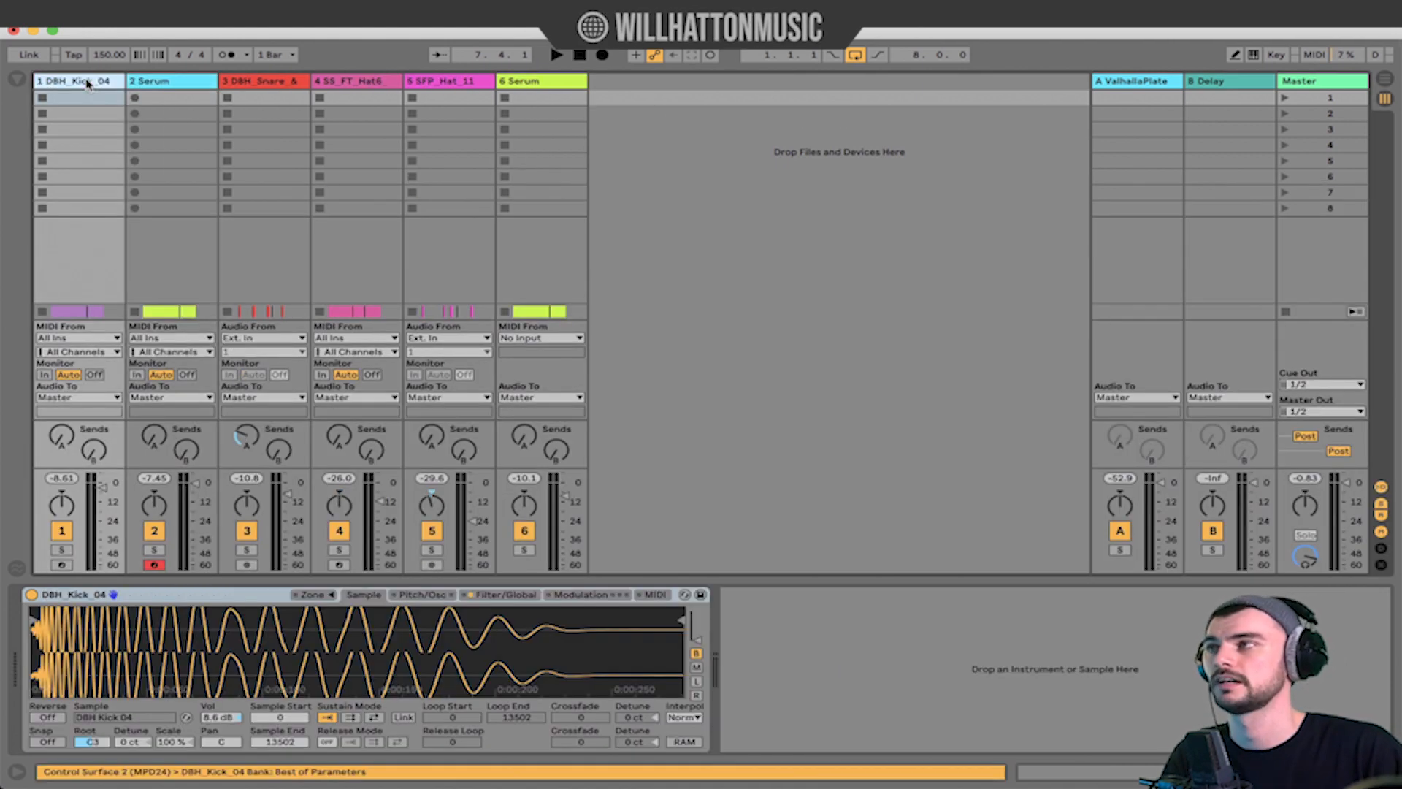
left_click(17, 82)
key("ctrl+f")
type("eq")
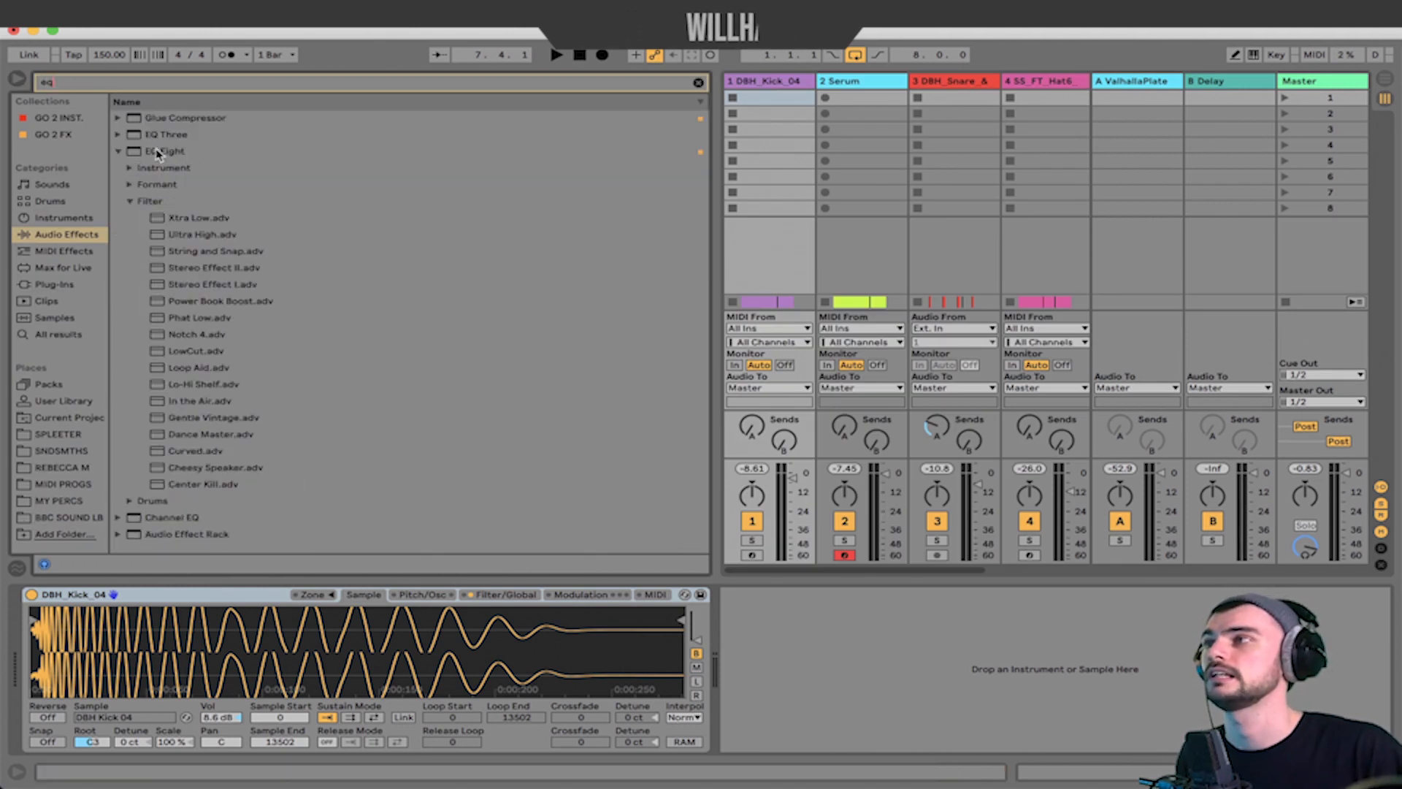
left_click_drag(158, 153, 572, 82)
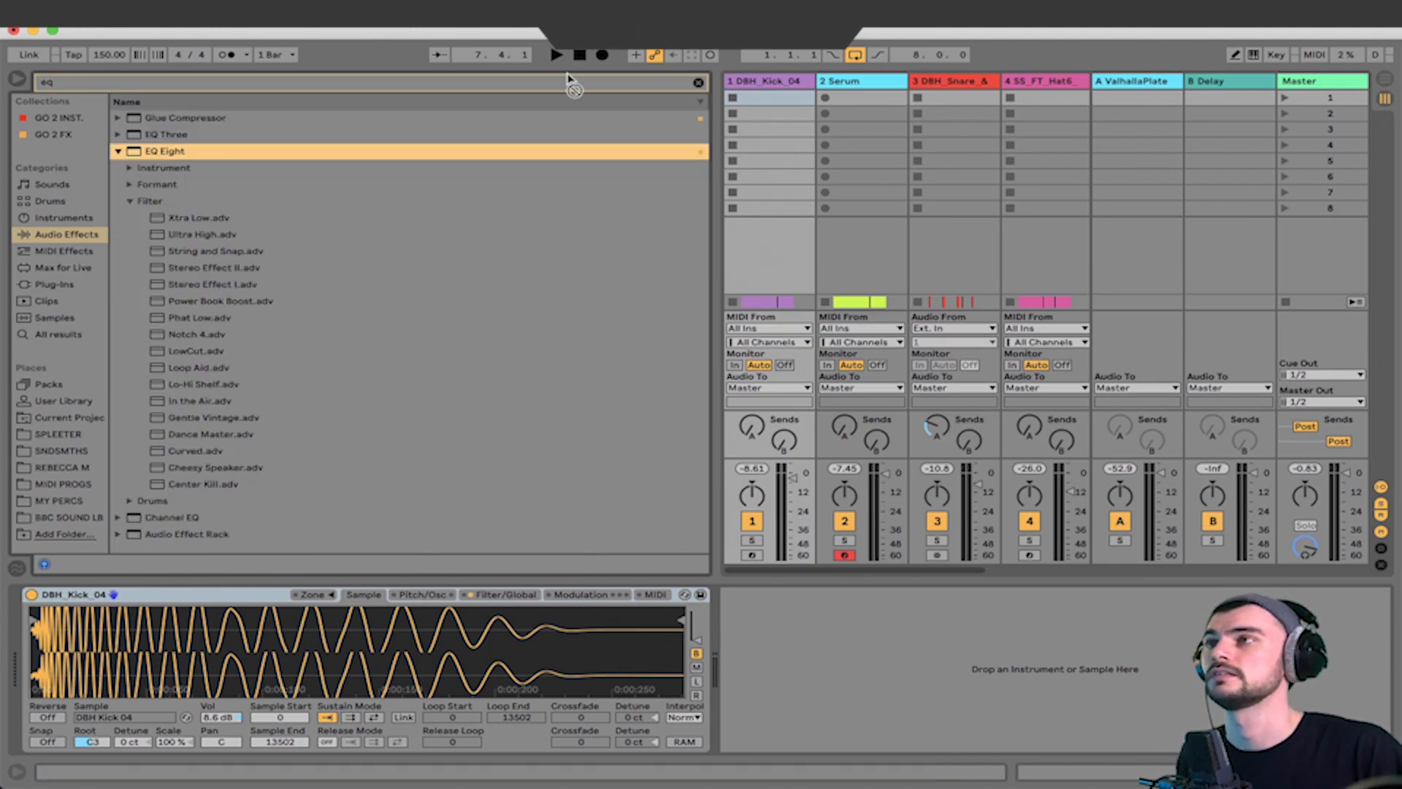
left_click_drag(771, 85, 771, 88)
Expand the kick's EQ Eight display and raise its band 1 low-cut to 87.4 Hz during playback
left_click_drag(829, 675, 804, 668)
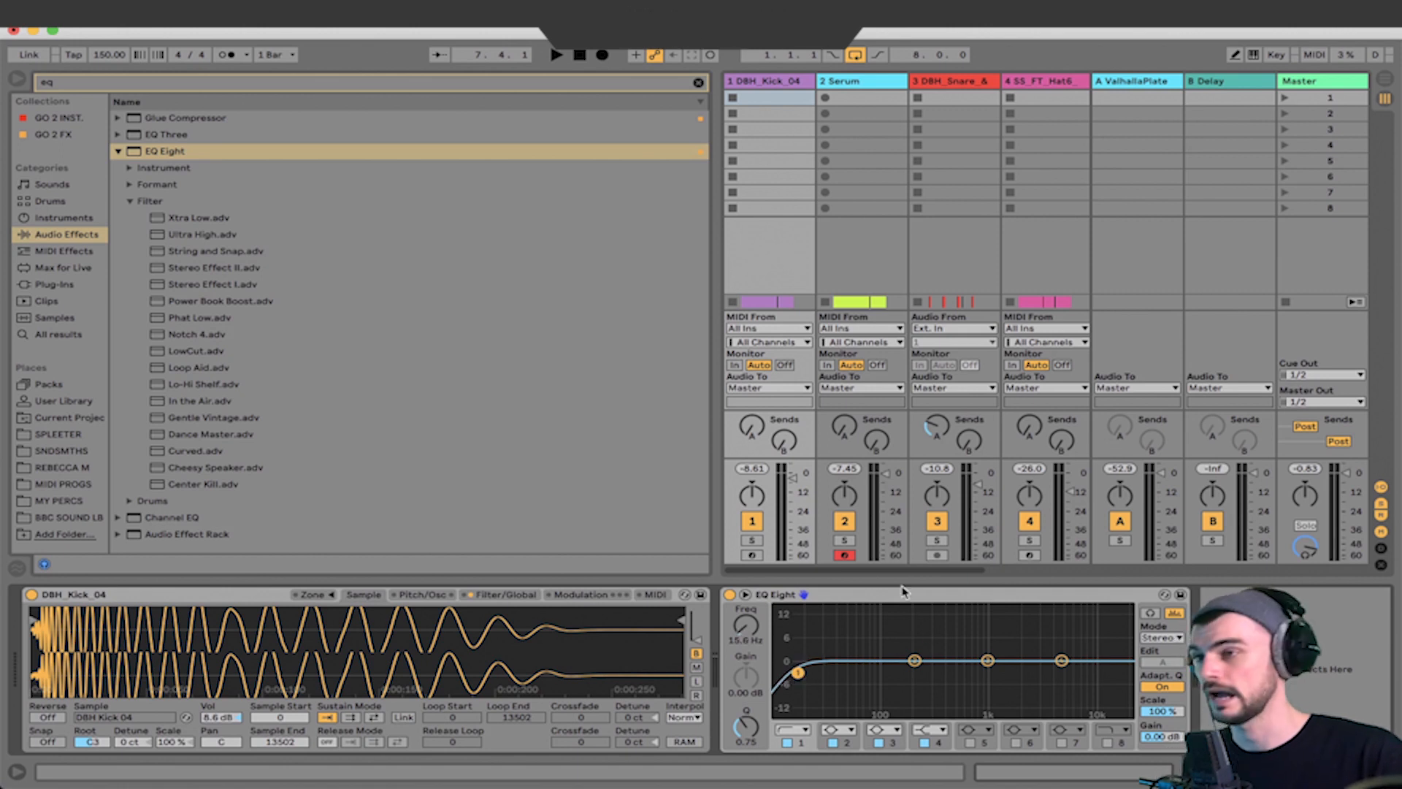
double_click(936, 620)
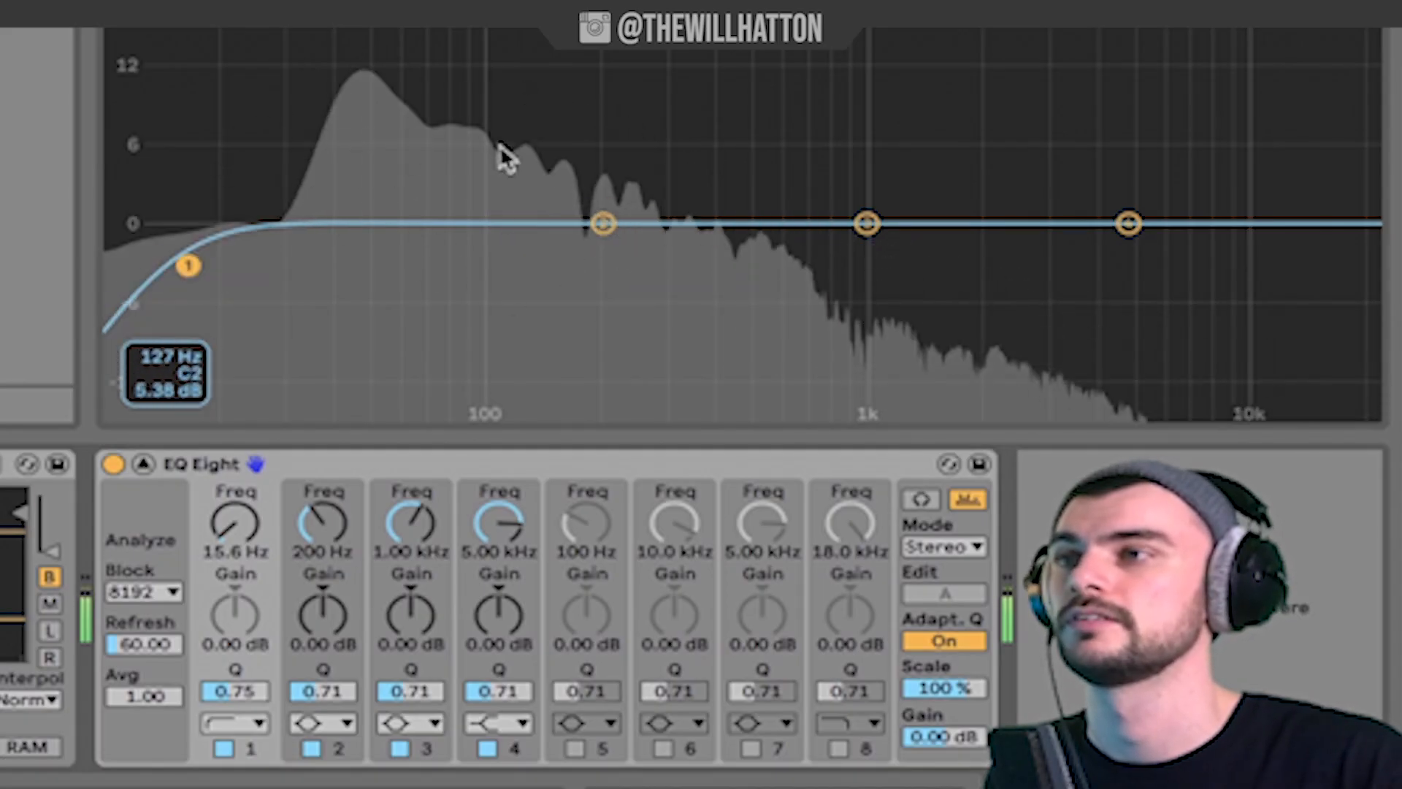
left_click_drag(188, 267, 467, 256)
key("space")
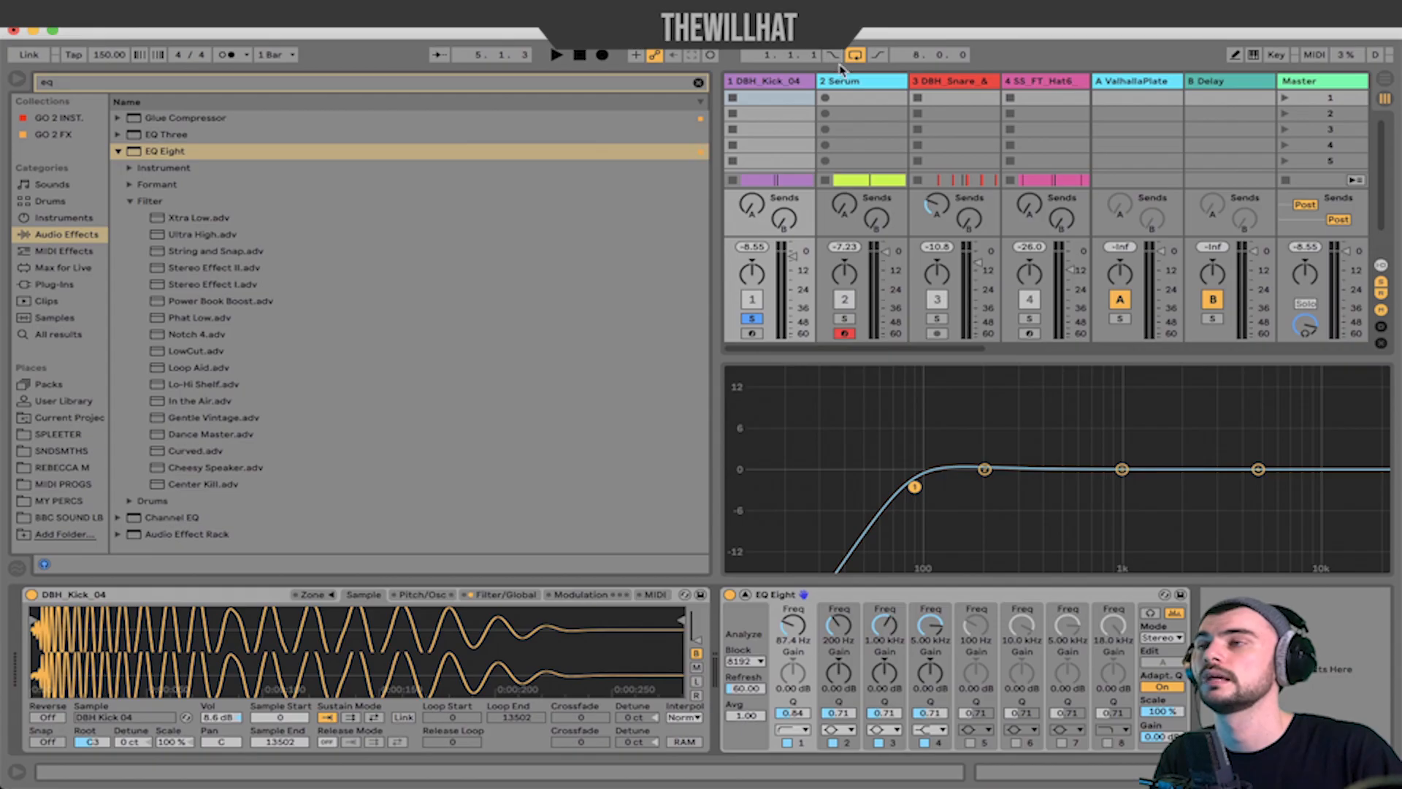
Add EQ Eight to the bass Serum track and lower its band 8 high-cut to 232 Hz during playback
left_click(845, 85)
left_click_drag(162, 157, 263, 679)
key("space")
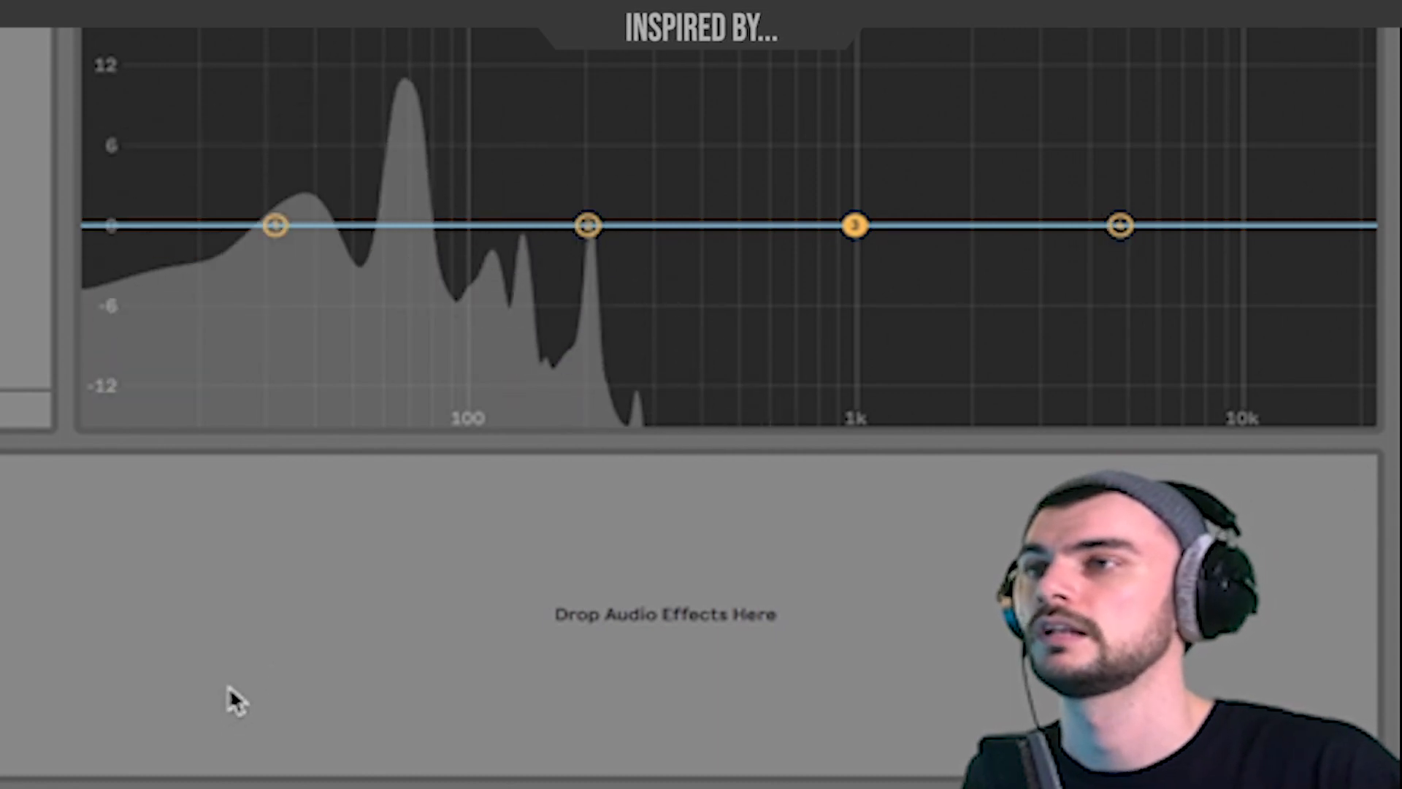
left_click(2, 730)
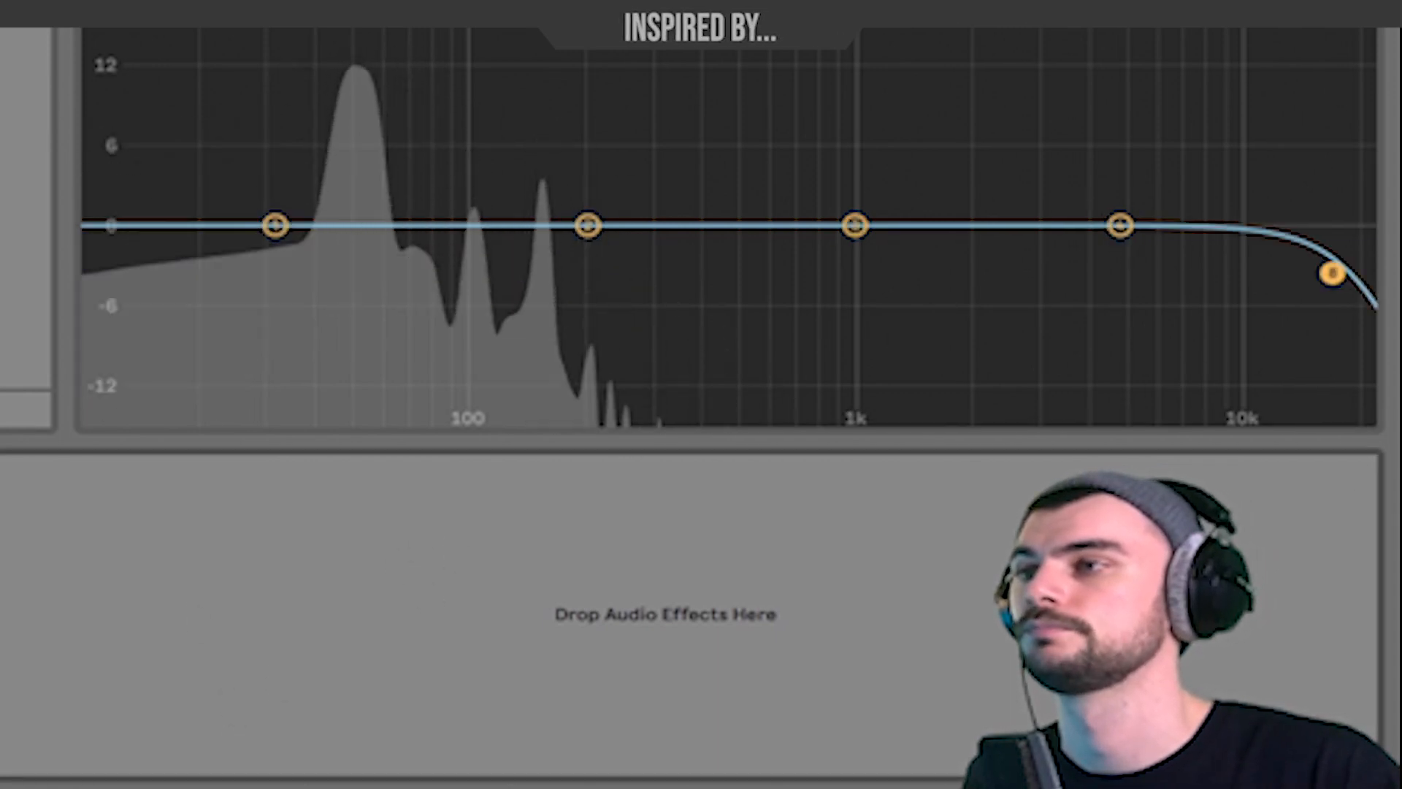
left_click_drag(1327, 274, 612, 266)
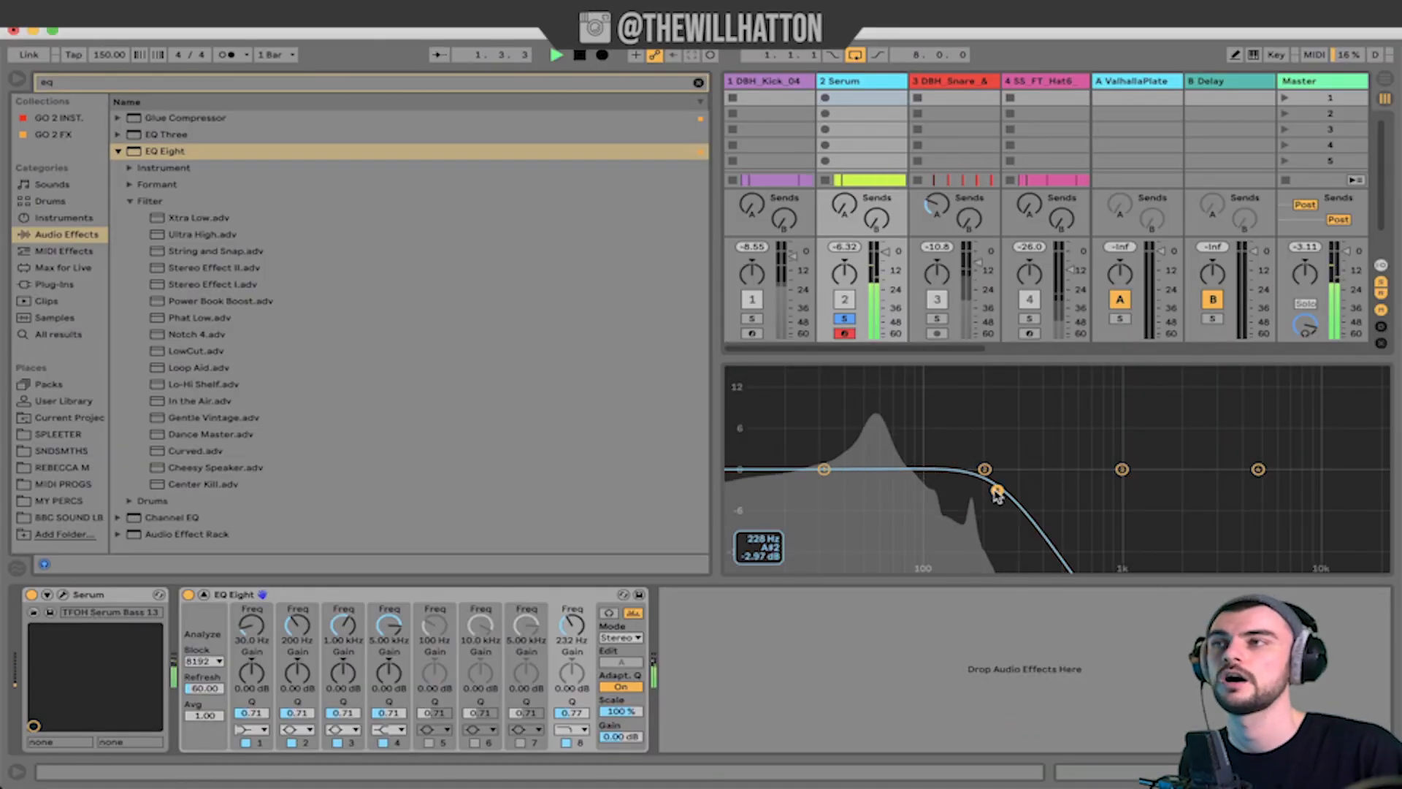
Solo the kick alongside the bass and move its EQ Eight band 3 to 5.01 kHz with a 0.80 dB boost
left_click(790, 77)
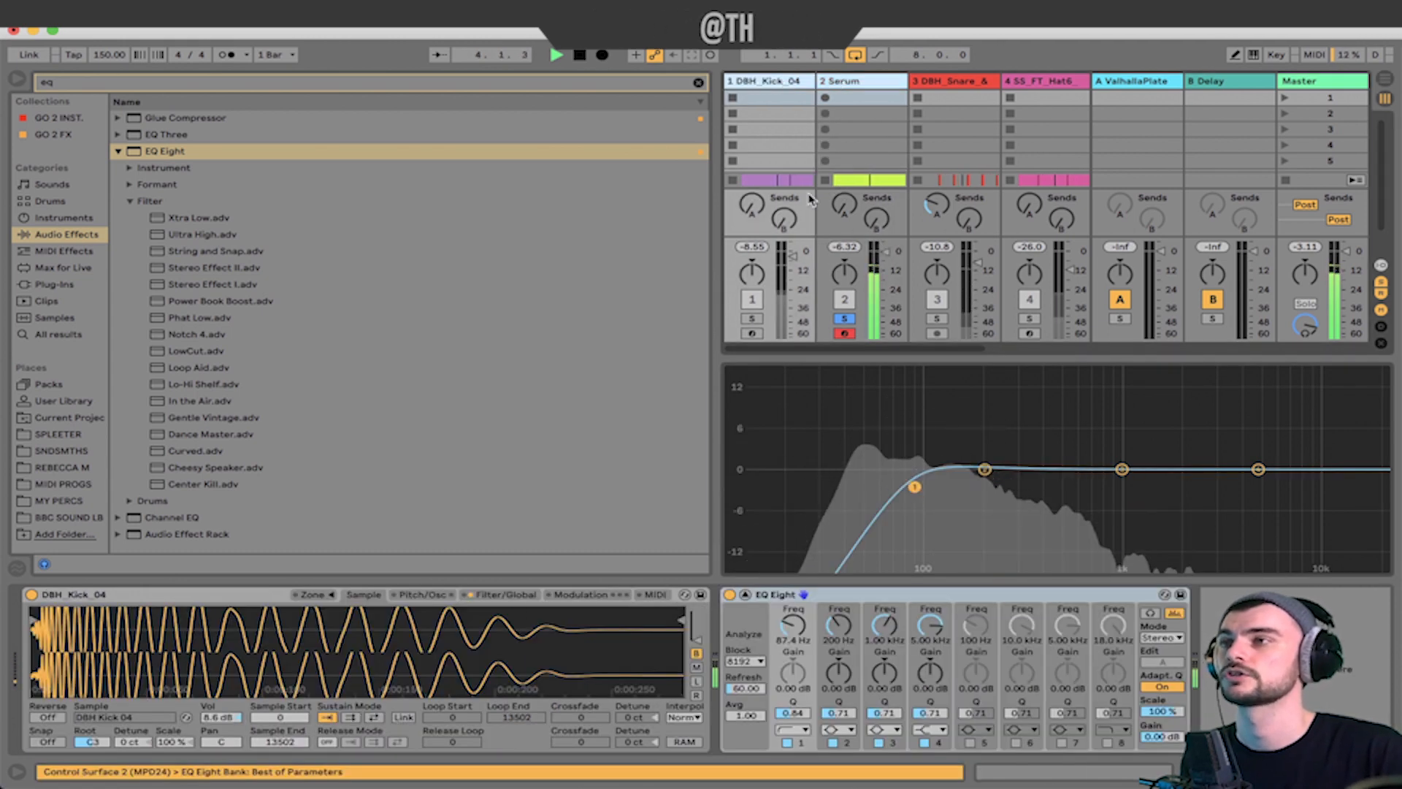
key("s")
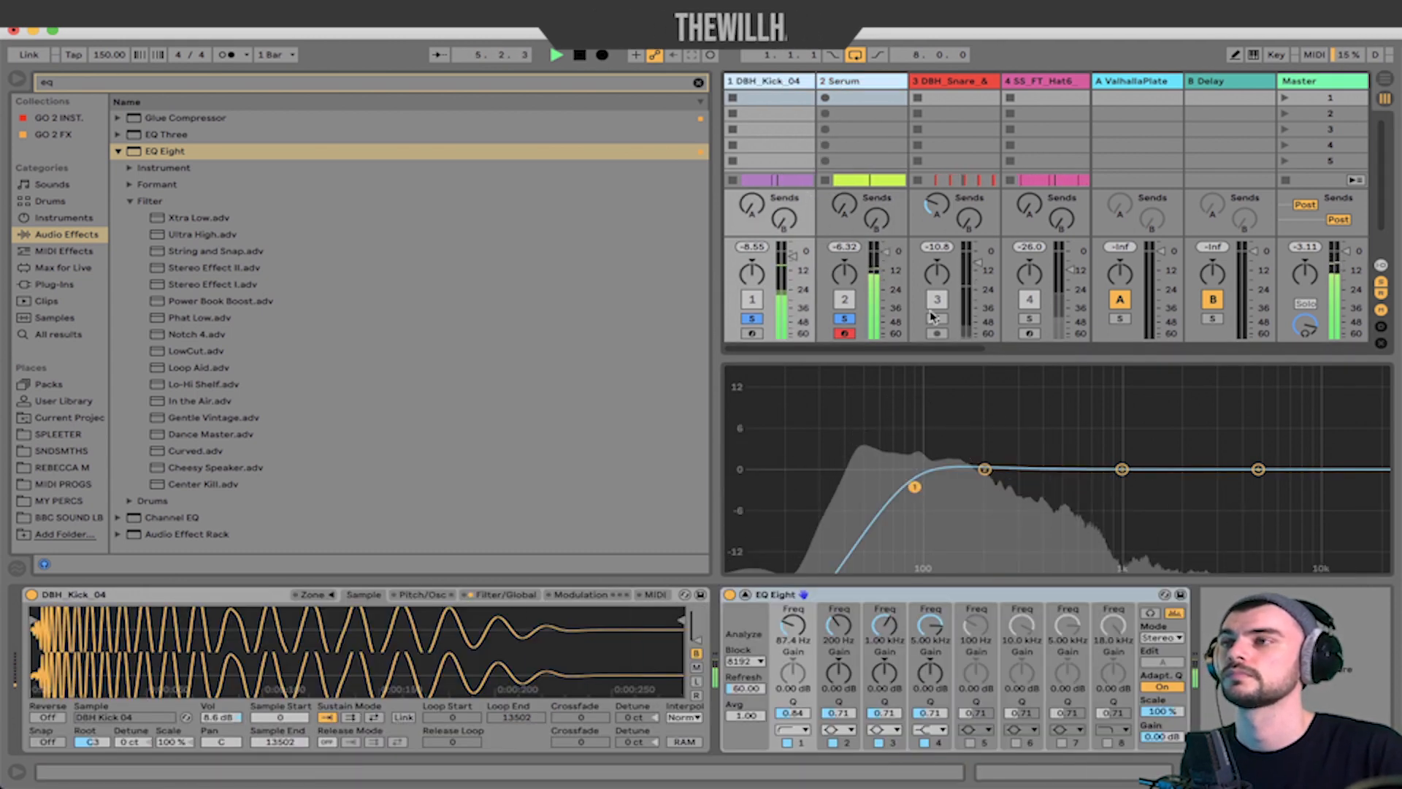
left_click_drag(1122, 469, 1234, 458)
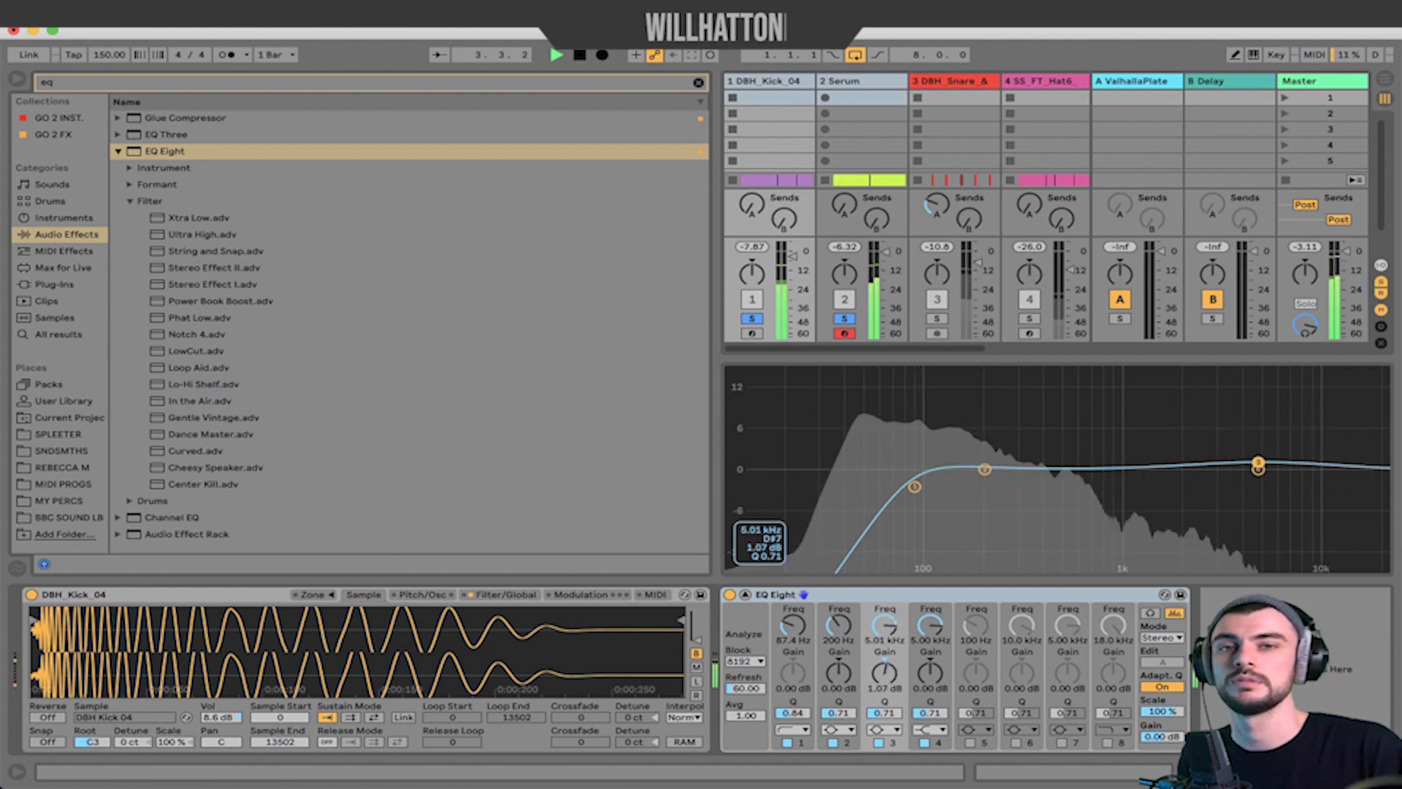
left_click_drag(1258, 463, 1257, 465)
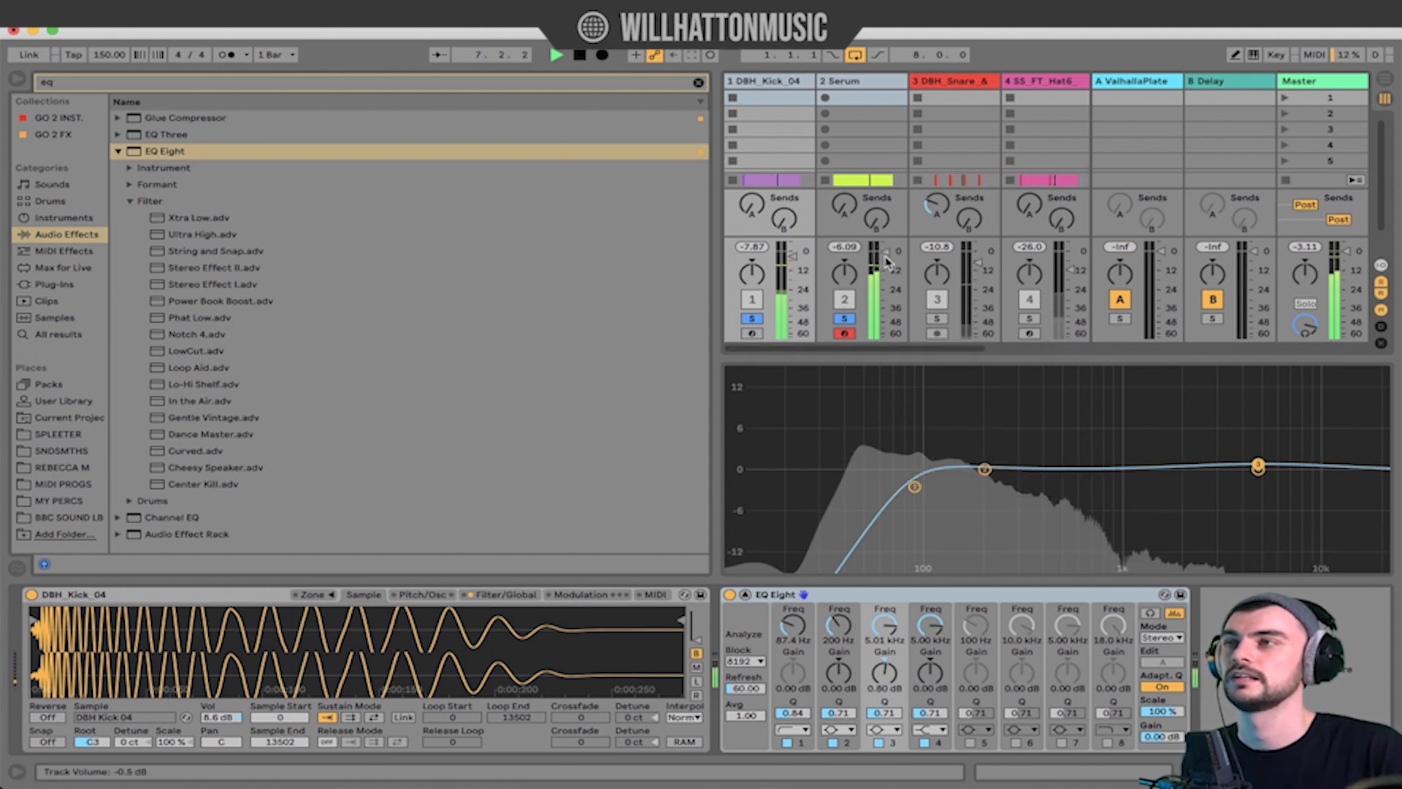
Search for "satura" and add Saturator to the bass Serum track, placing it before EQ Eight
left_click(840, 83)
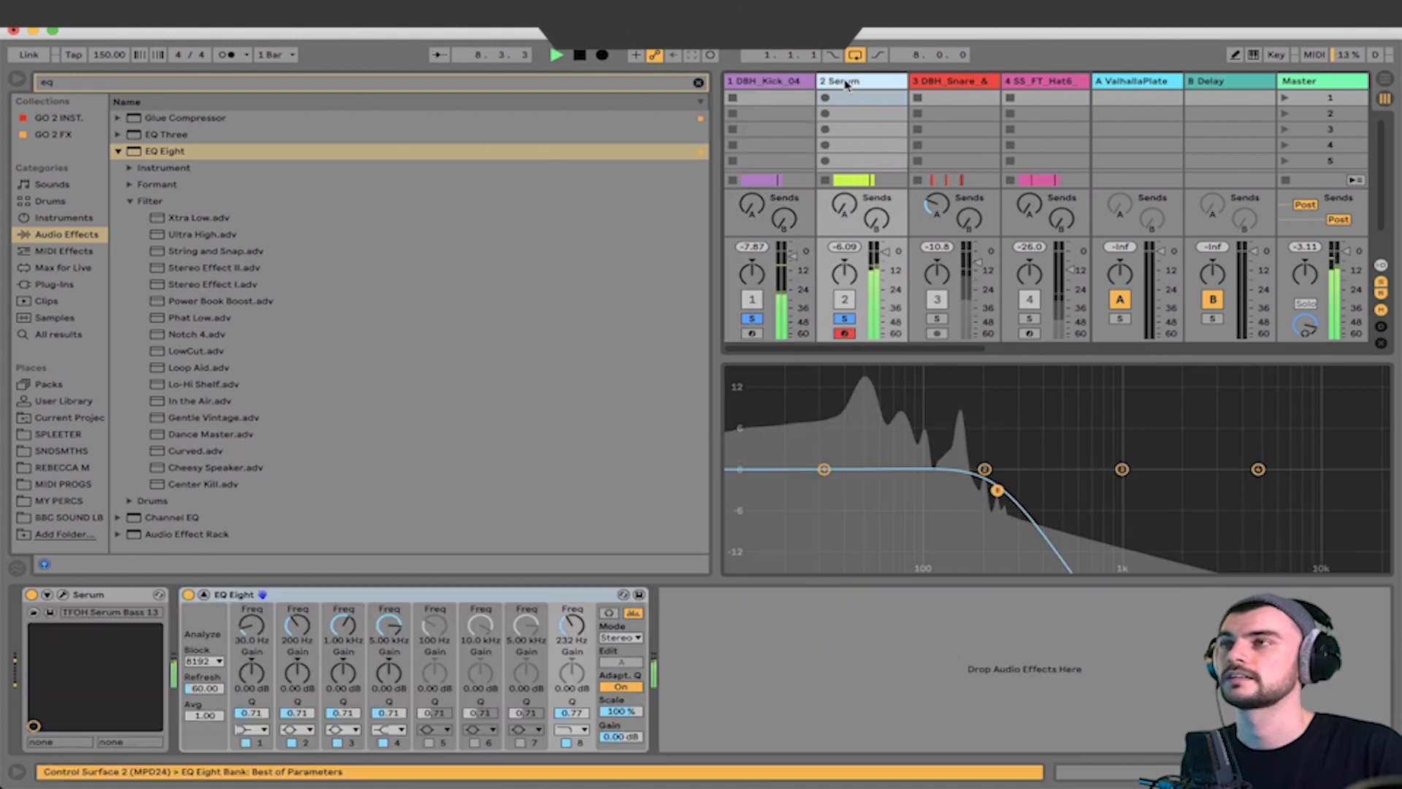
left_click(210, 83)
type("satura")
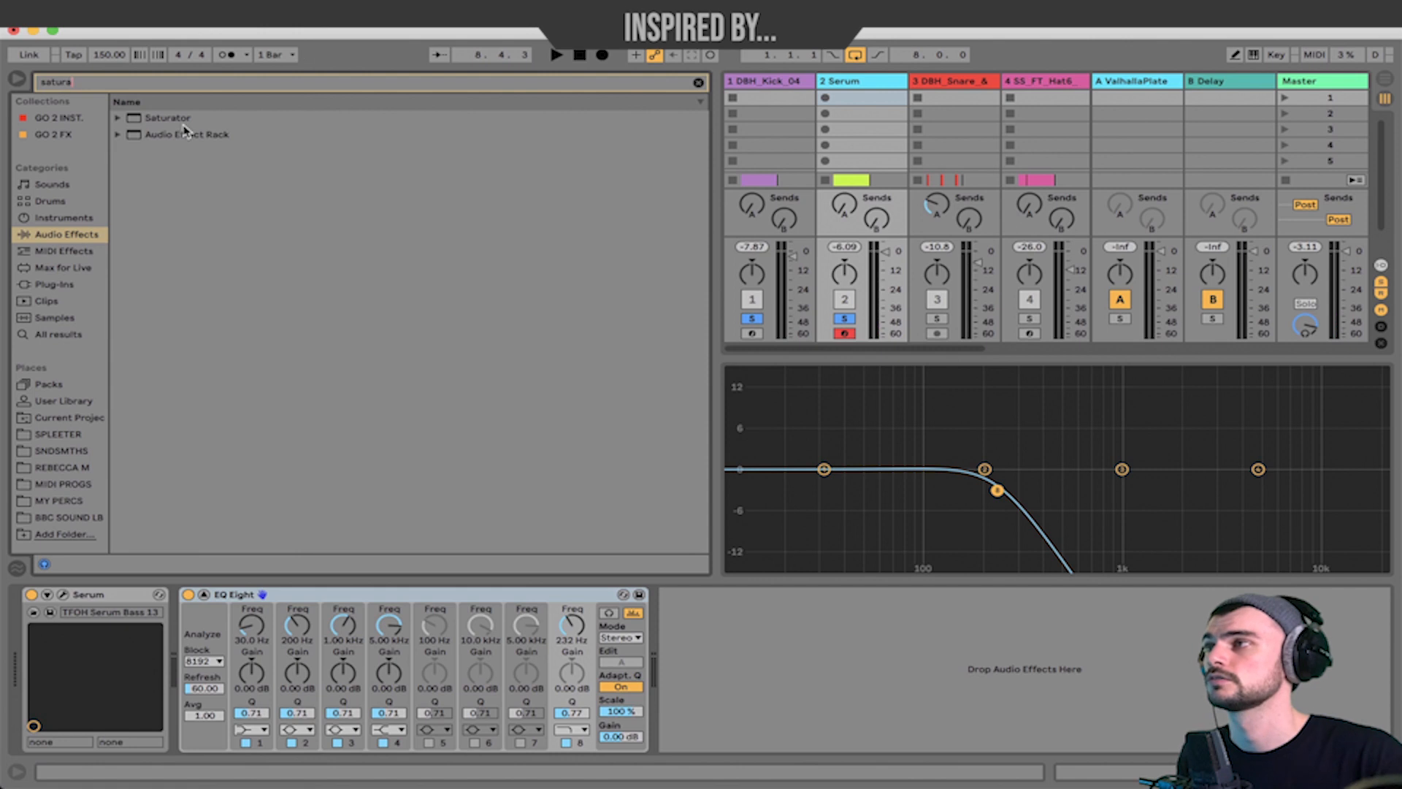
left_click_drag(121, 122, 692, 644)
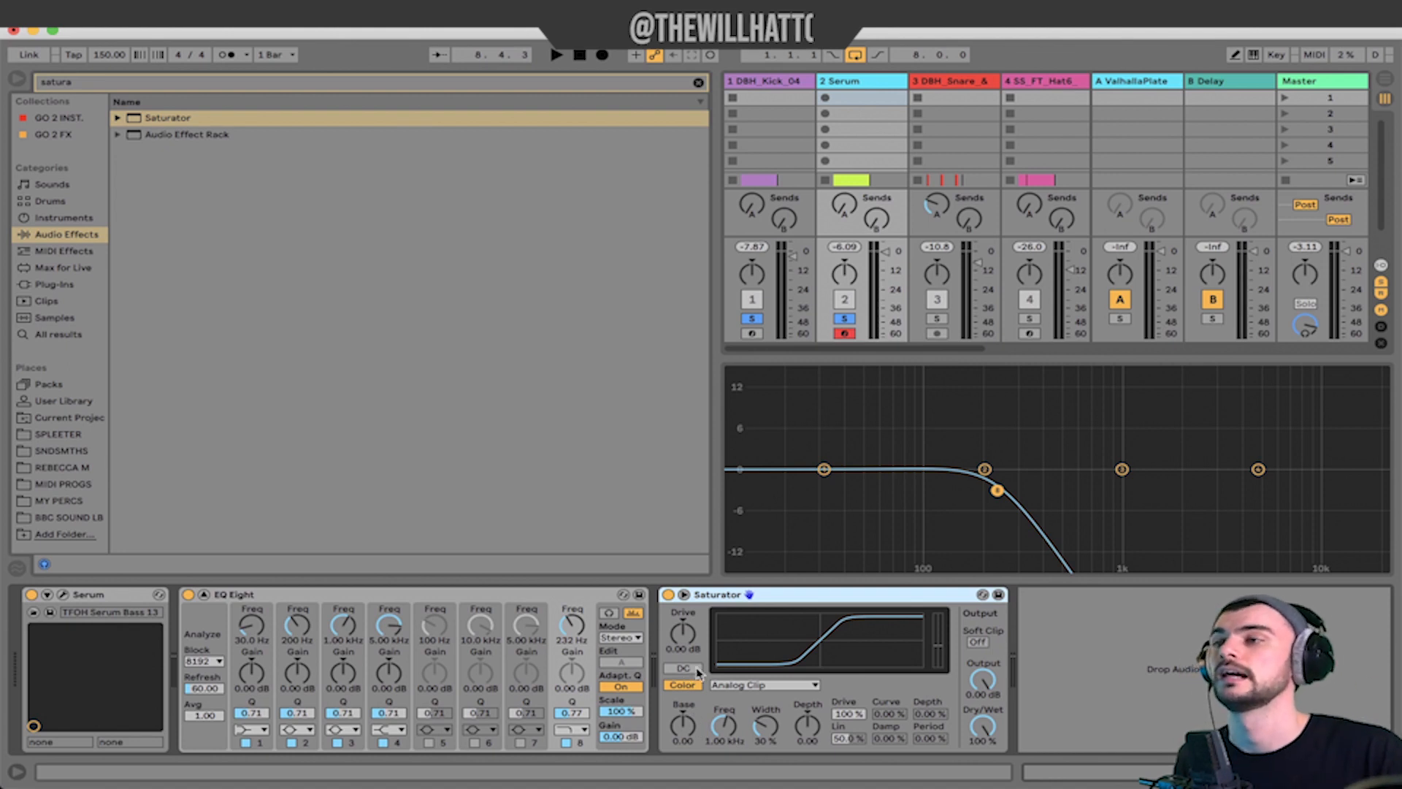
left_click_drag(863, 602, 323, 608)
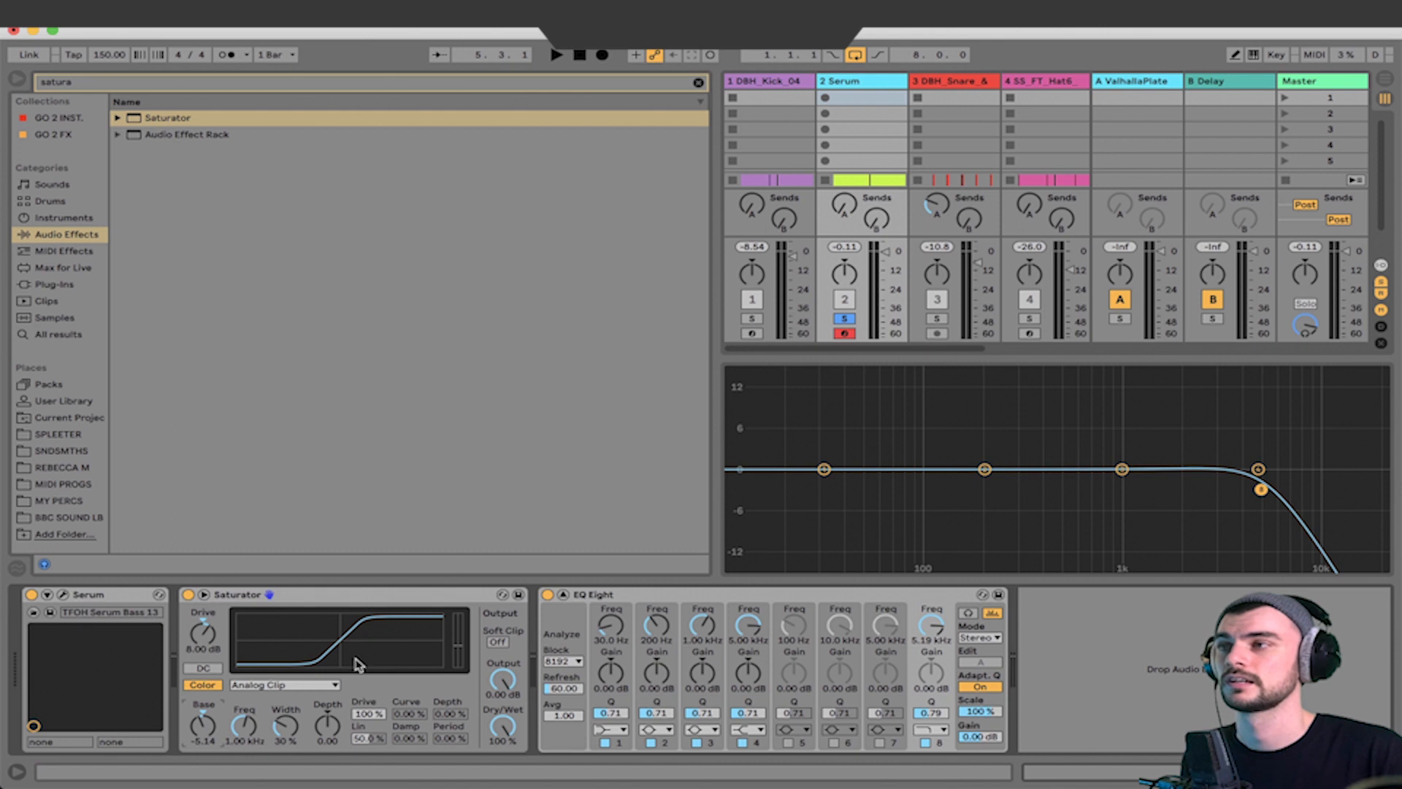
Adjust the Saturator's Base to 0.00 while playing the soloed bass, and unsolo the track
key("space")
left_click_drag(195, 721, 196, 650)
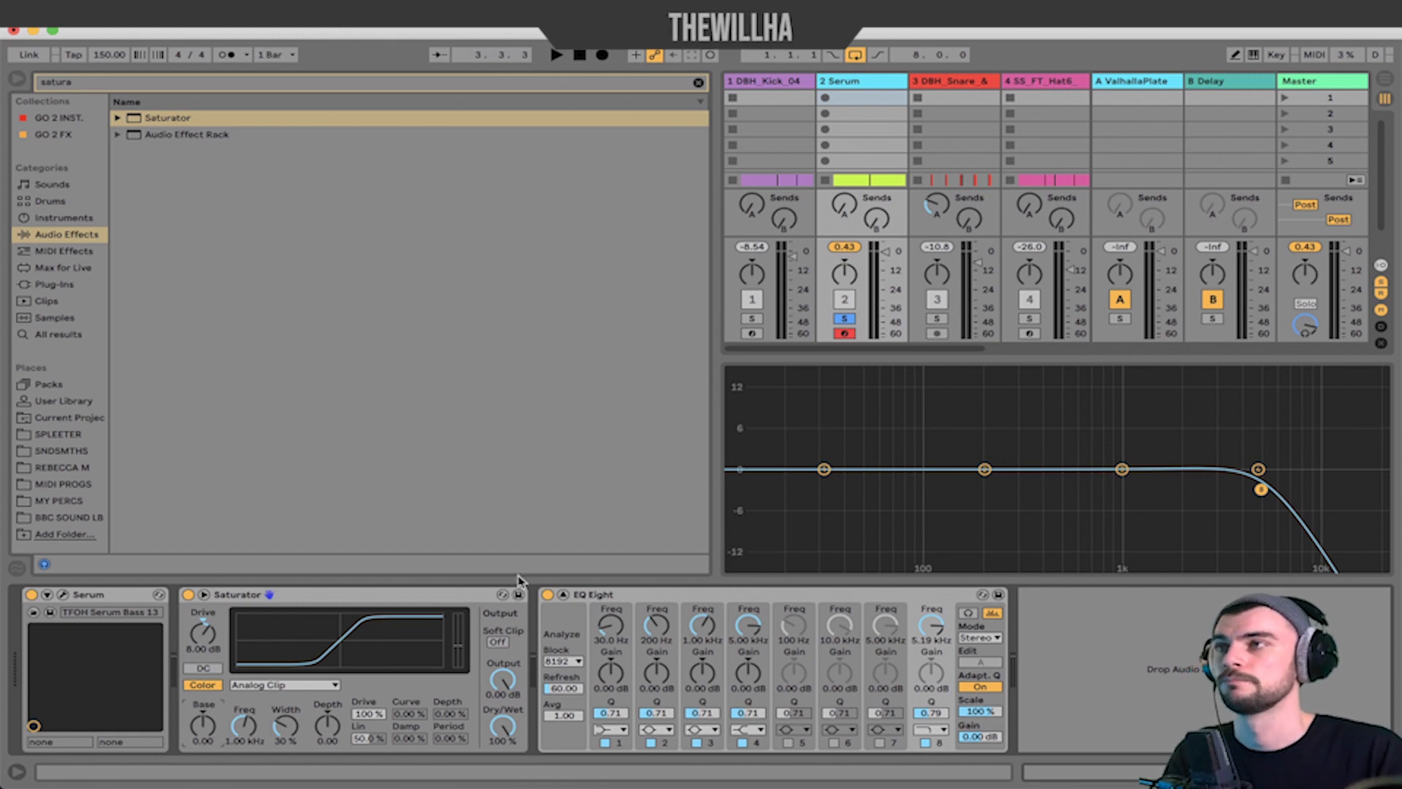
key("s")
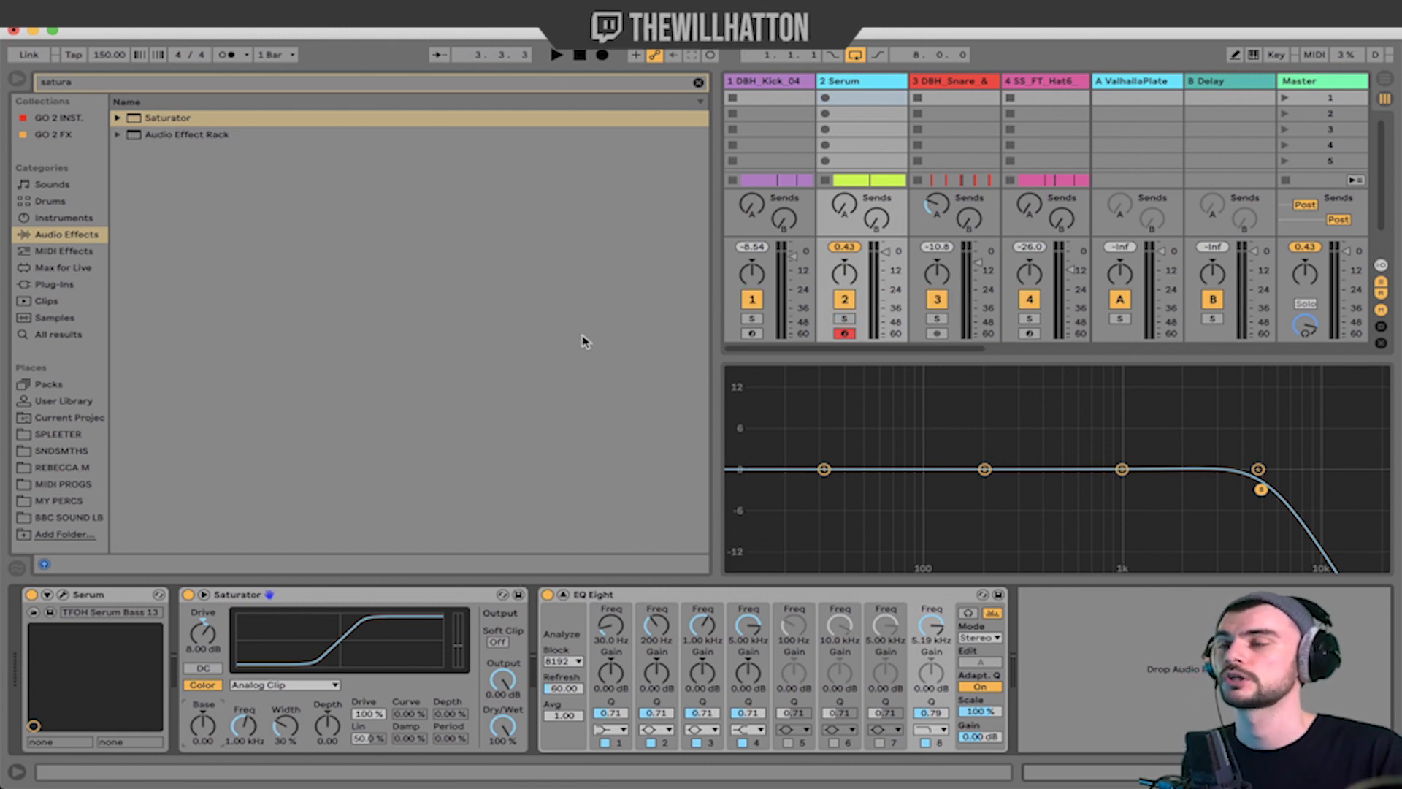
Lower the bass EQ Eight high-cut to 358 Hz, and compare the Saturator's Soft Clip on and off during playback
left_click_drag(1261, 494, 1033, 494)
key("space")
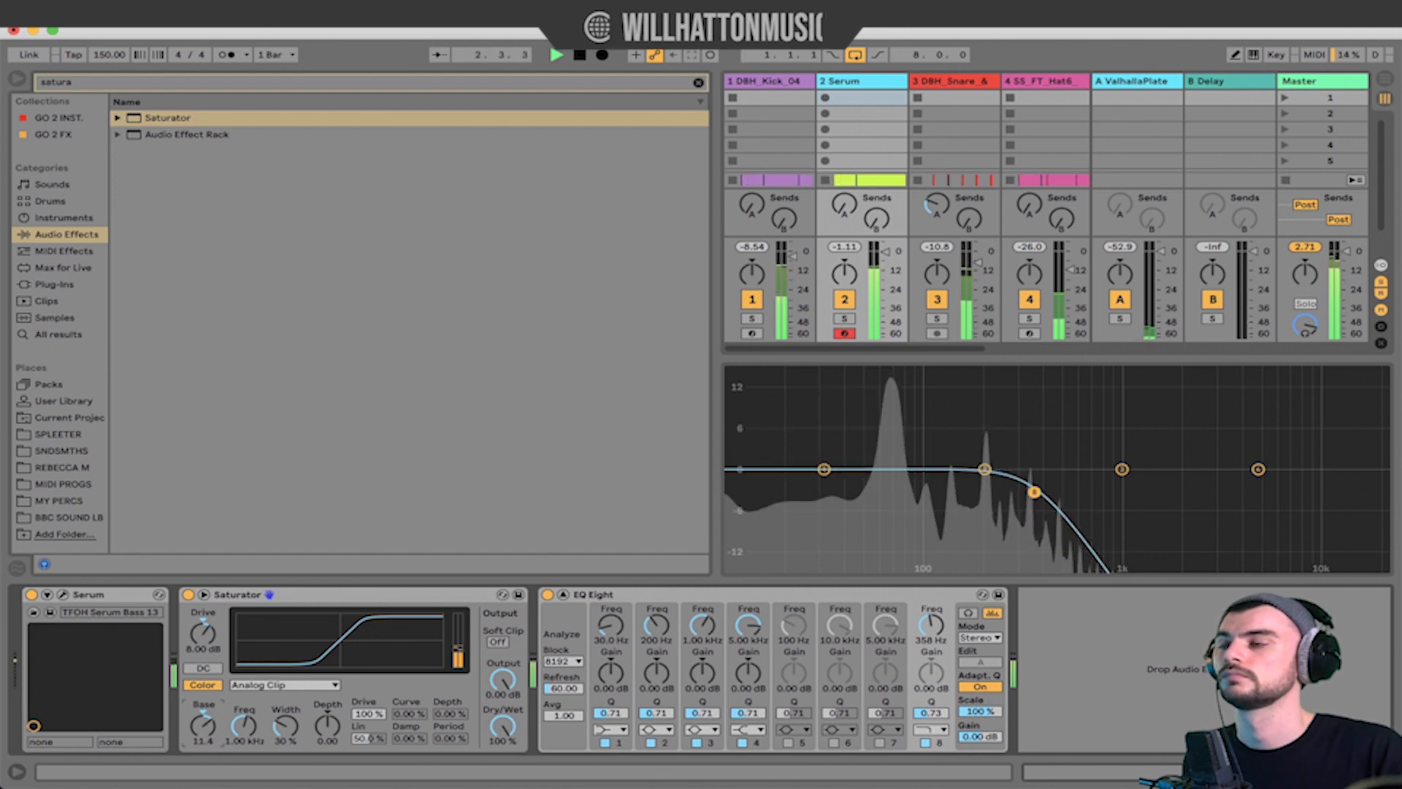
left_click(499, 642)
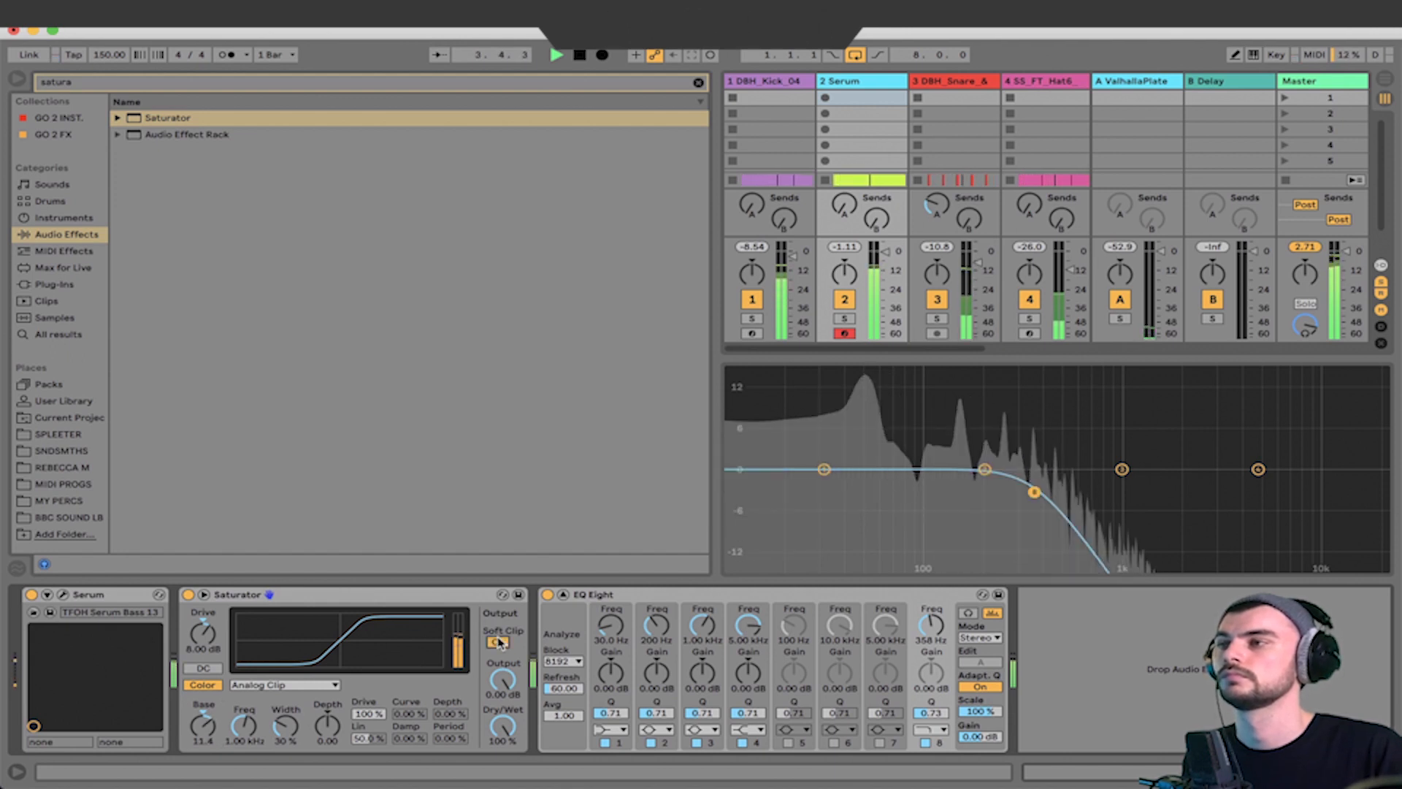
left_click(499, 642)
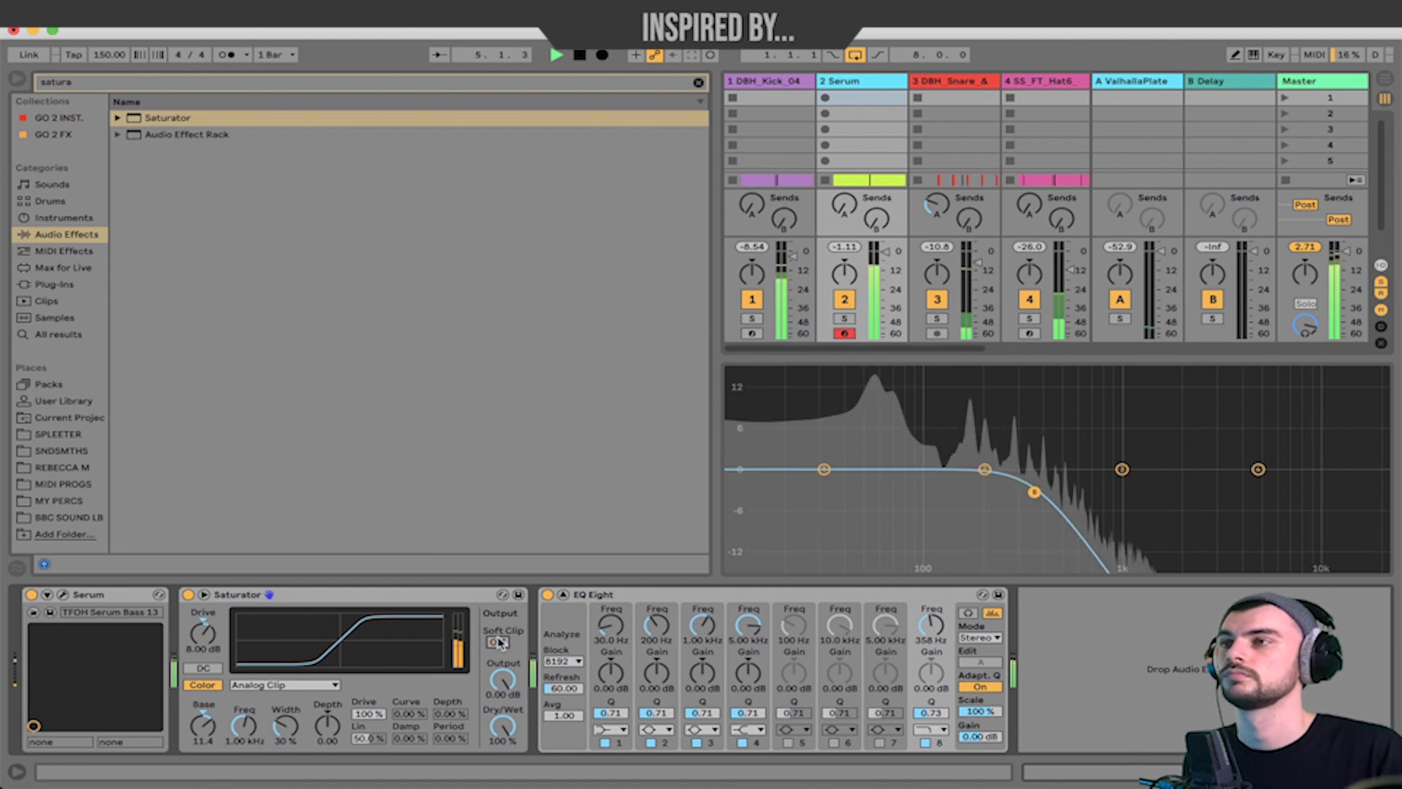
key("space")
Search for "amp", add Amp between the bass track's Saturator and EQ Eight, and choose the Bass model
key("ctrl+f")
type("amp")
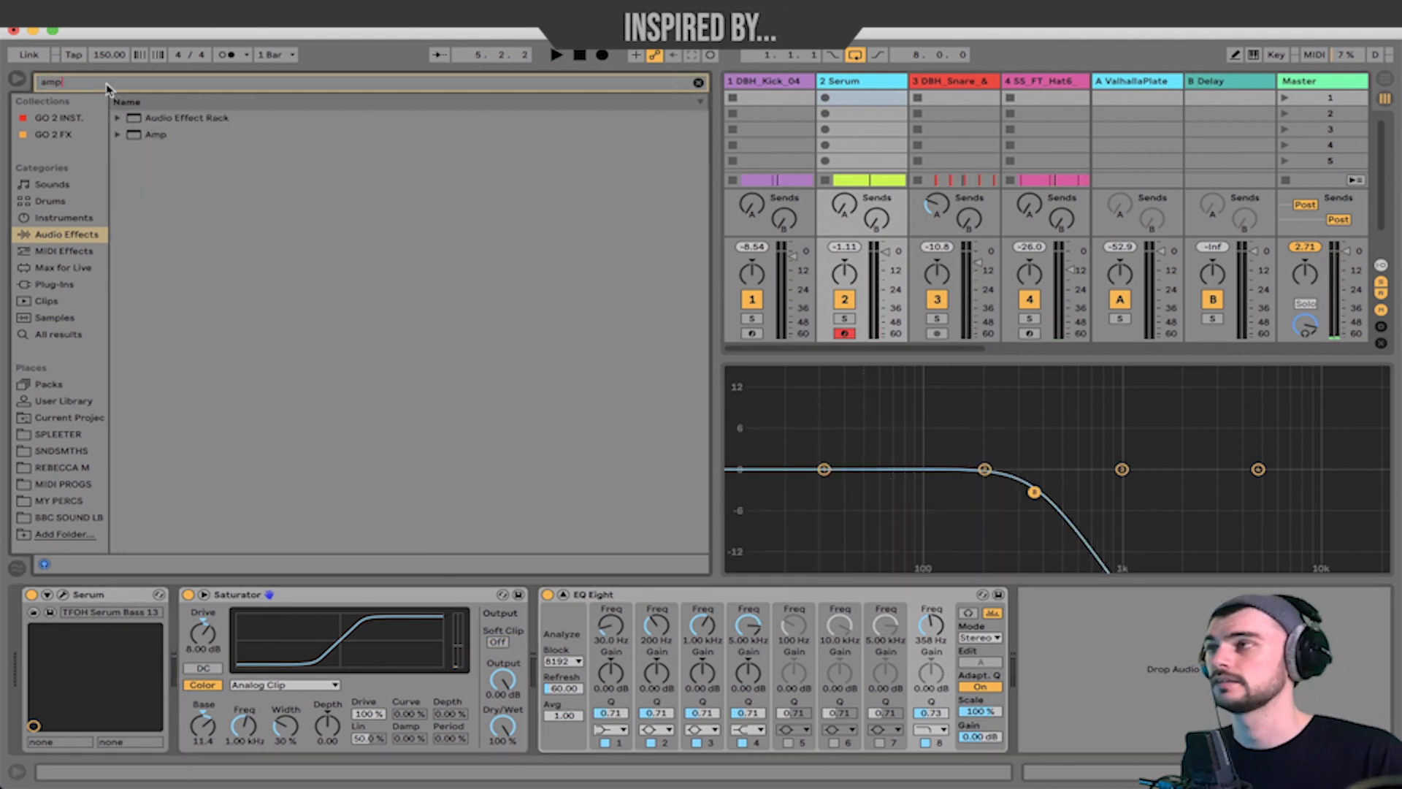
left_click(146, 134)
left_click_drag(628, 511, 533, 682)
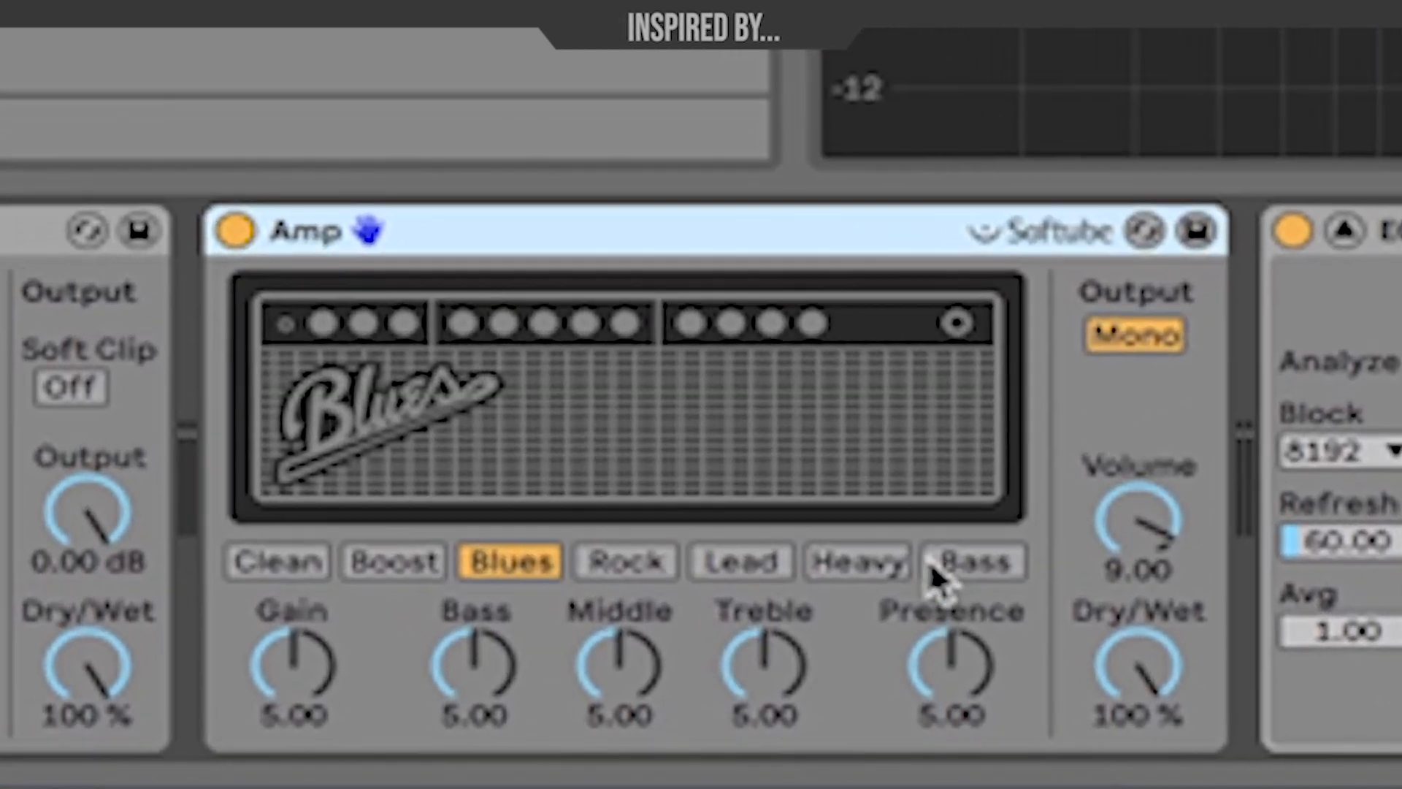
left_click(938, 569)
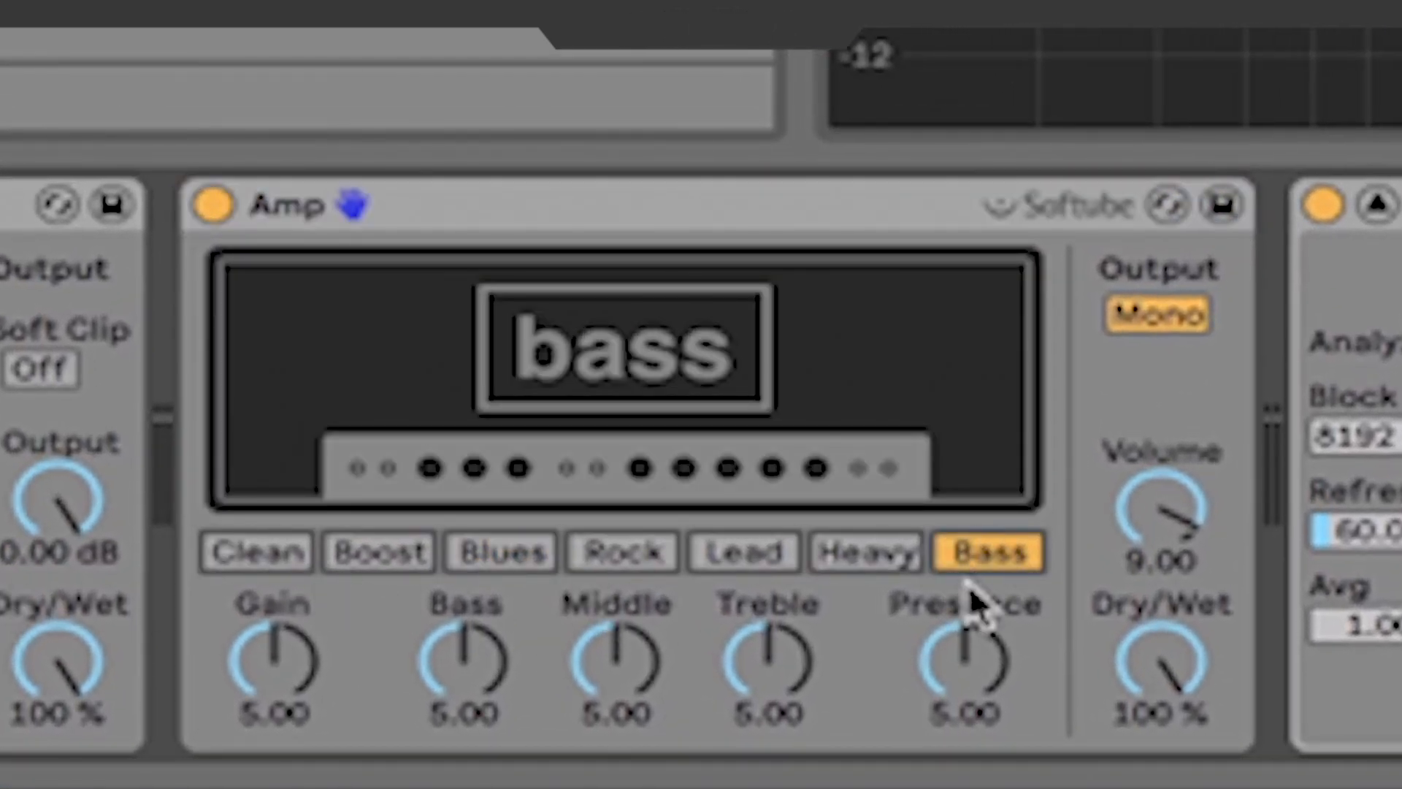
Place Amp after EQ Eight and set its Bass to 1.90, Middle to 0.48 and Treble to 5.40 during playback
left_click_drag(955, 672, 955, 656)
scroll(960, 670, "down", 5)
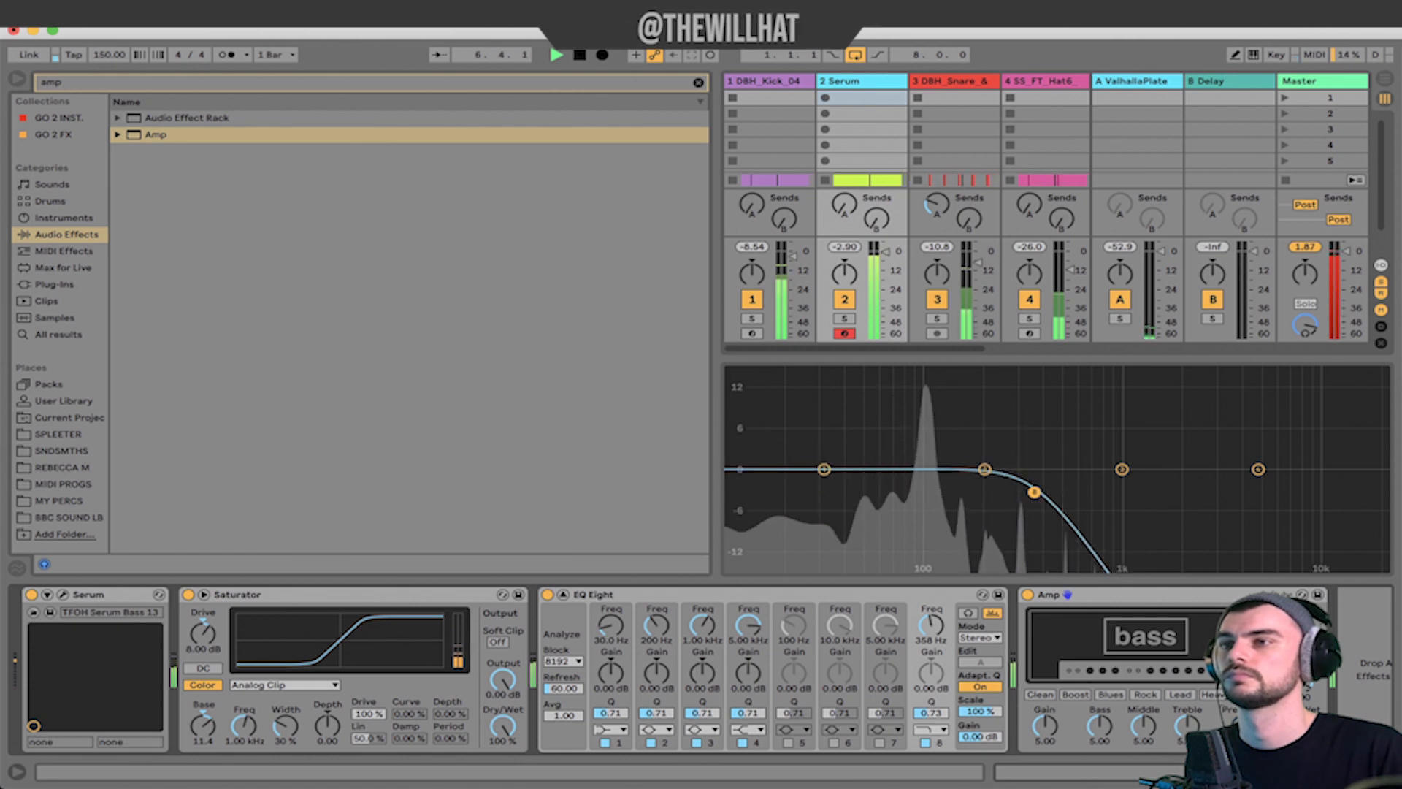
left_click_drag(1149, 730, 1149, 783)
left_click_drag(1101, 727, 1101, 765)
mouse_move(1187, 726)
left_mouse_down()
mouse_move(1187, 743)
mouse_move(1187, 710)
left_mouse_up()
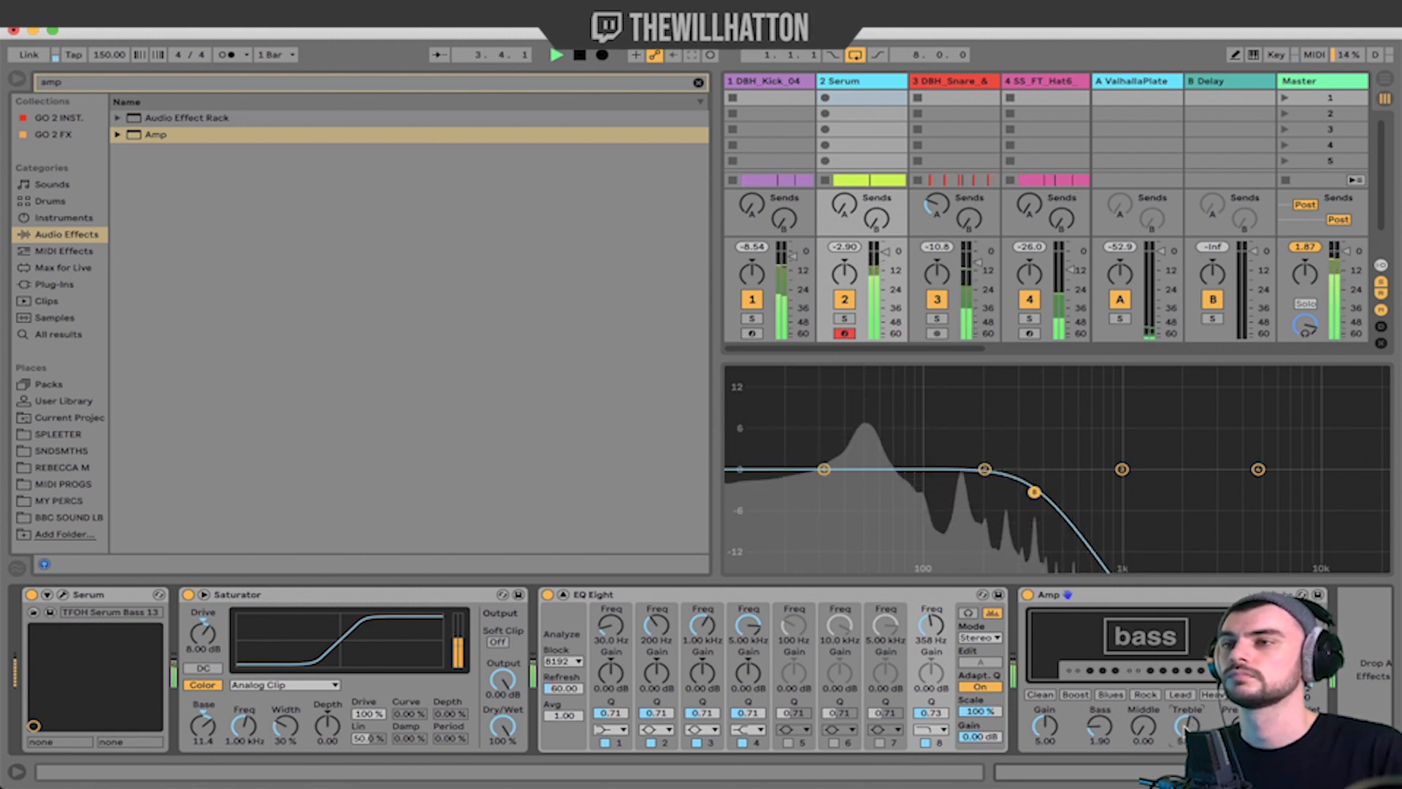
key("space")
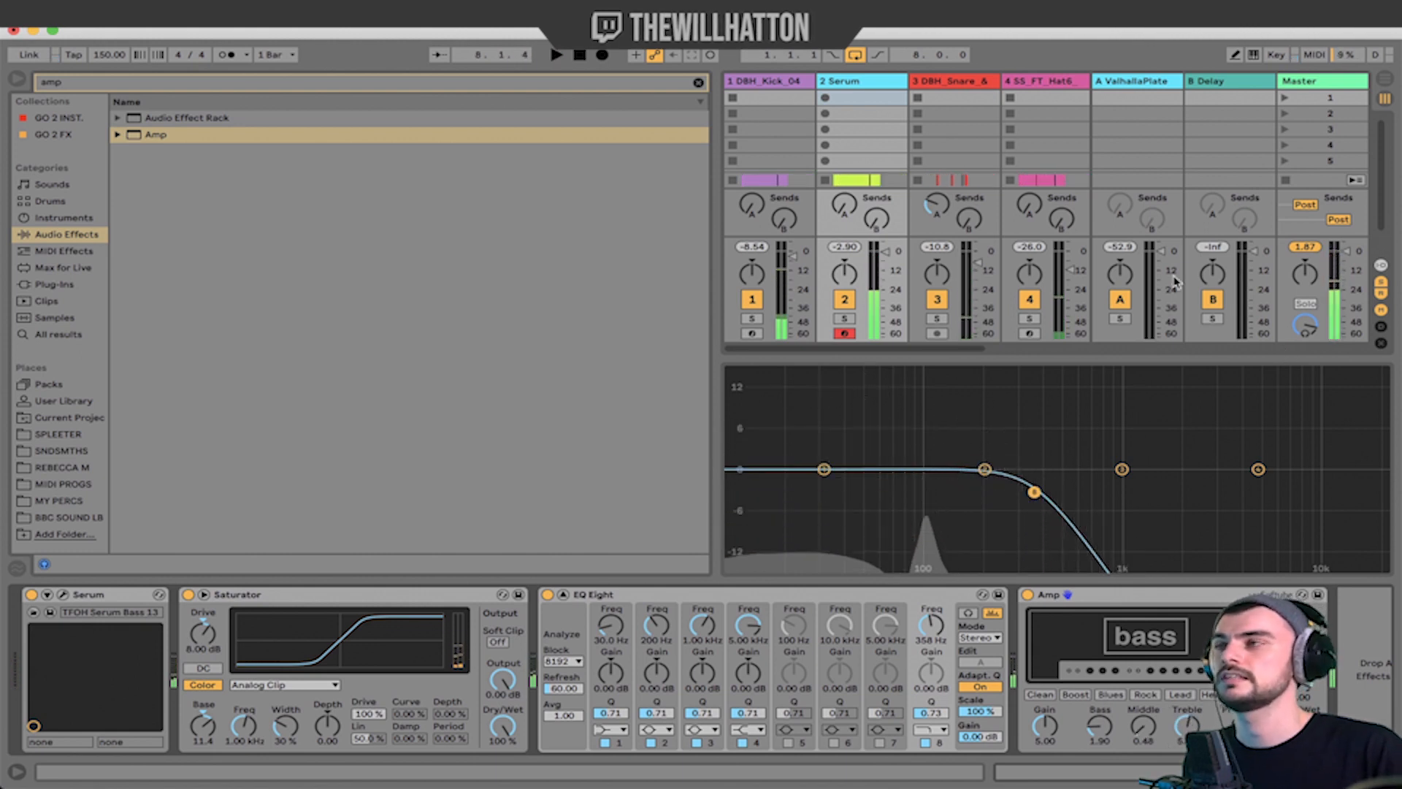
Search for "limiter" and add Limiter to the end of the bass Serum track's effect chain
left_click(297, 86)
type("limiter")
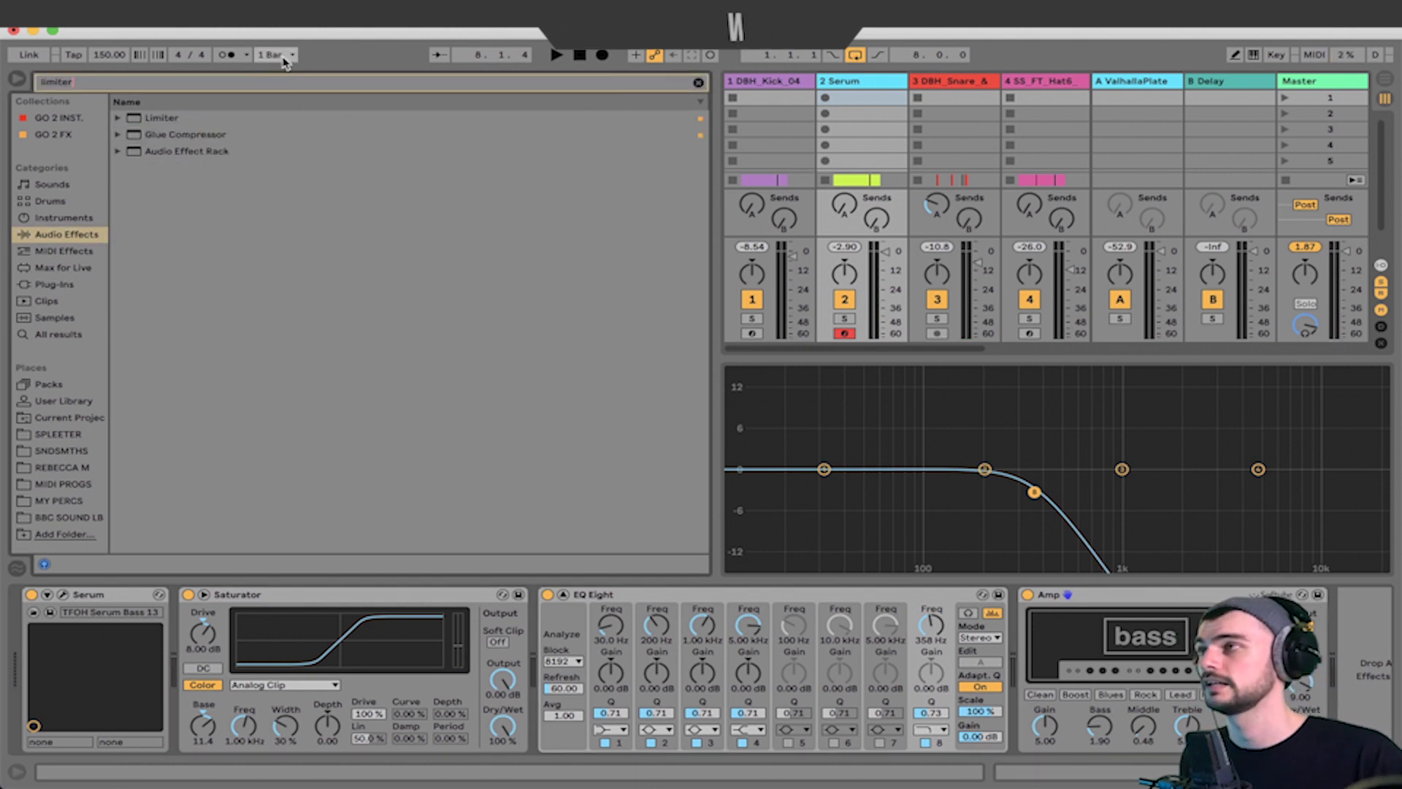
double_click(161, 122)
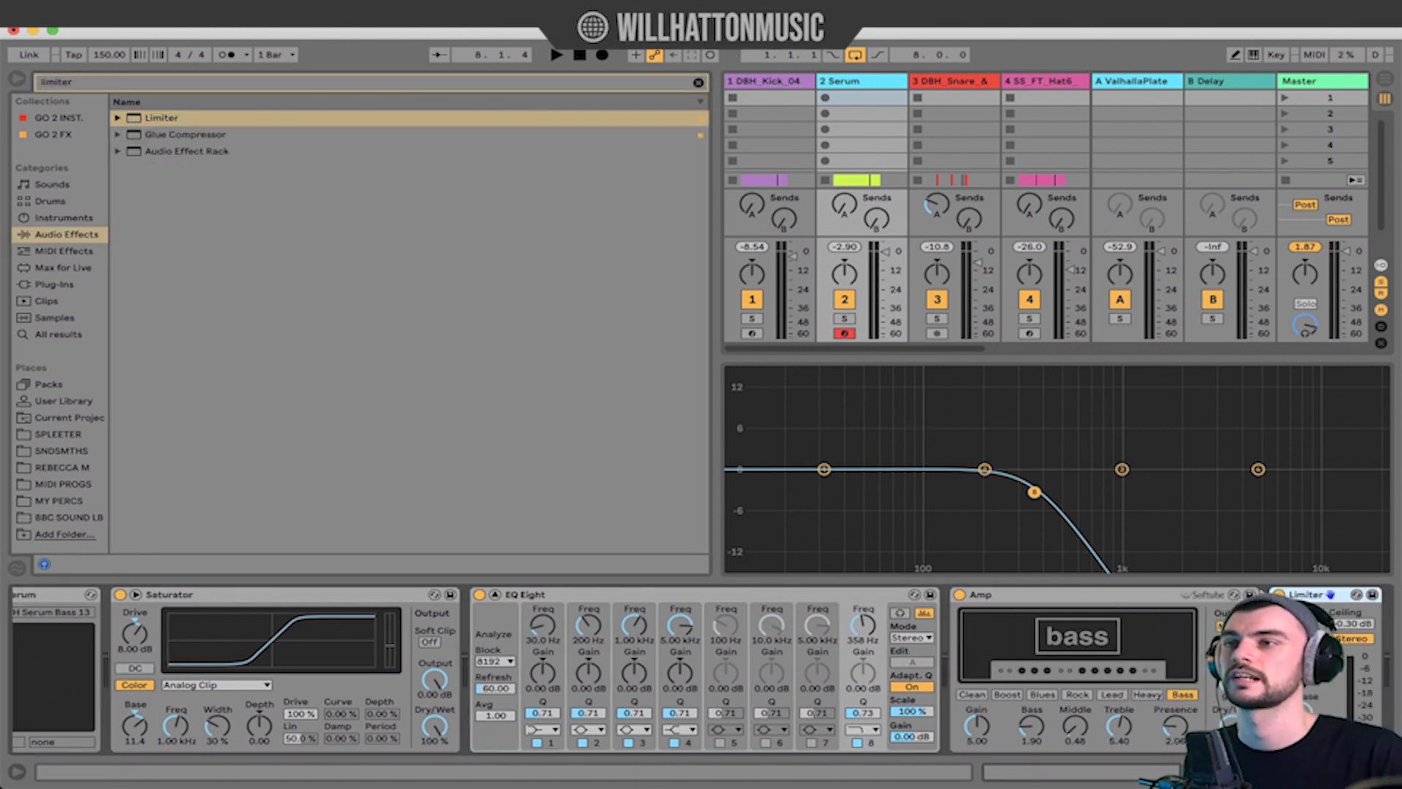
Solo the bass Serum track, lower its volume to about -5.0 dB during playback, and unsolo it
left_click(844, 318)
key("space")
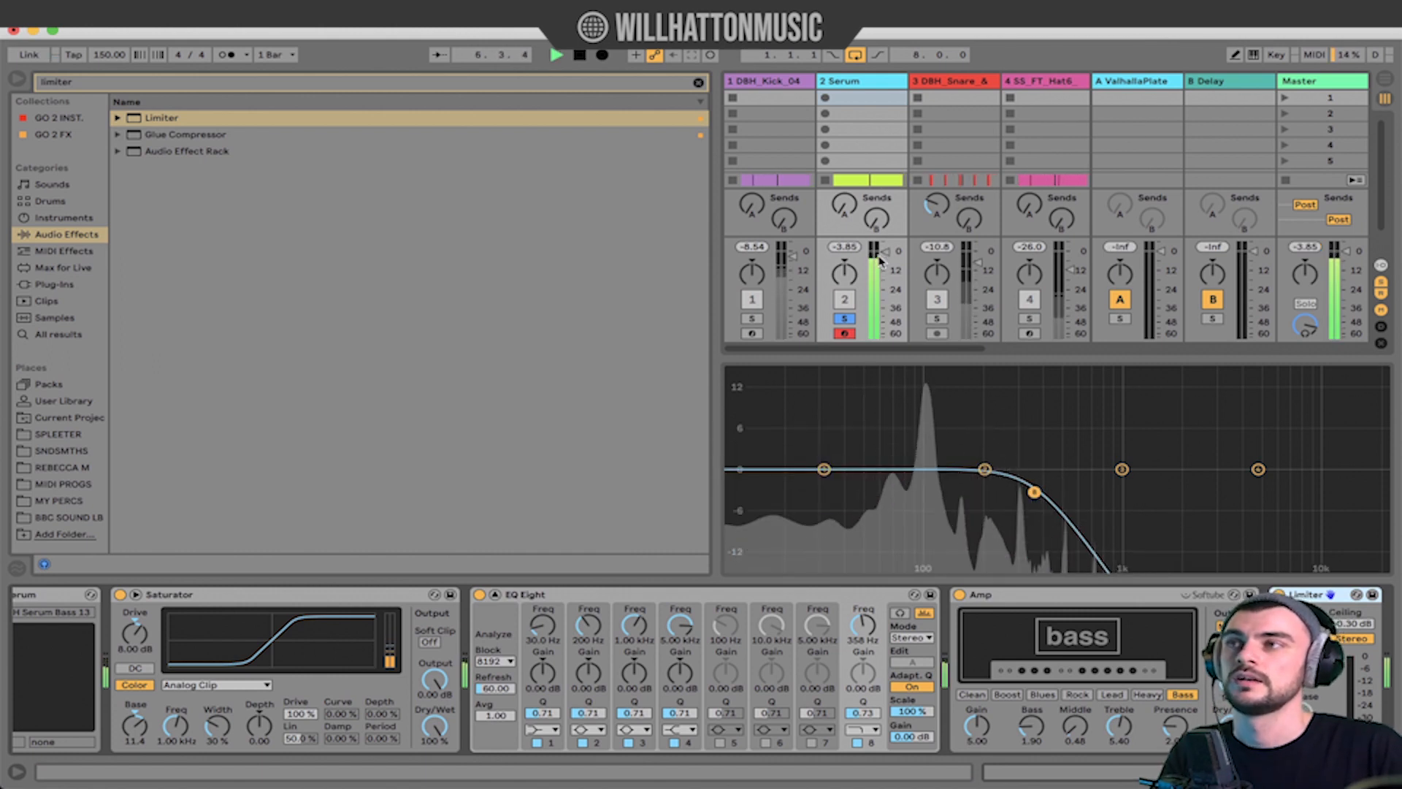
left_click_drag(890, 258, 889, 263)
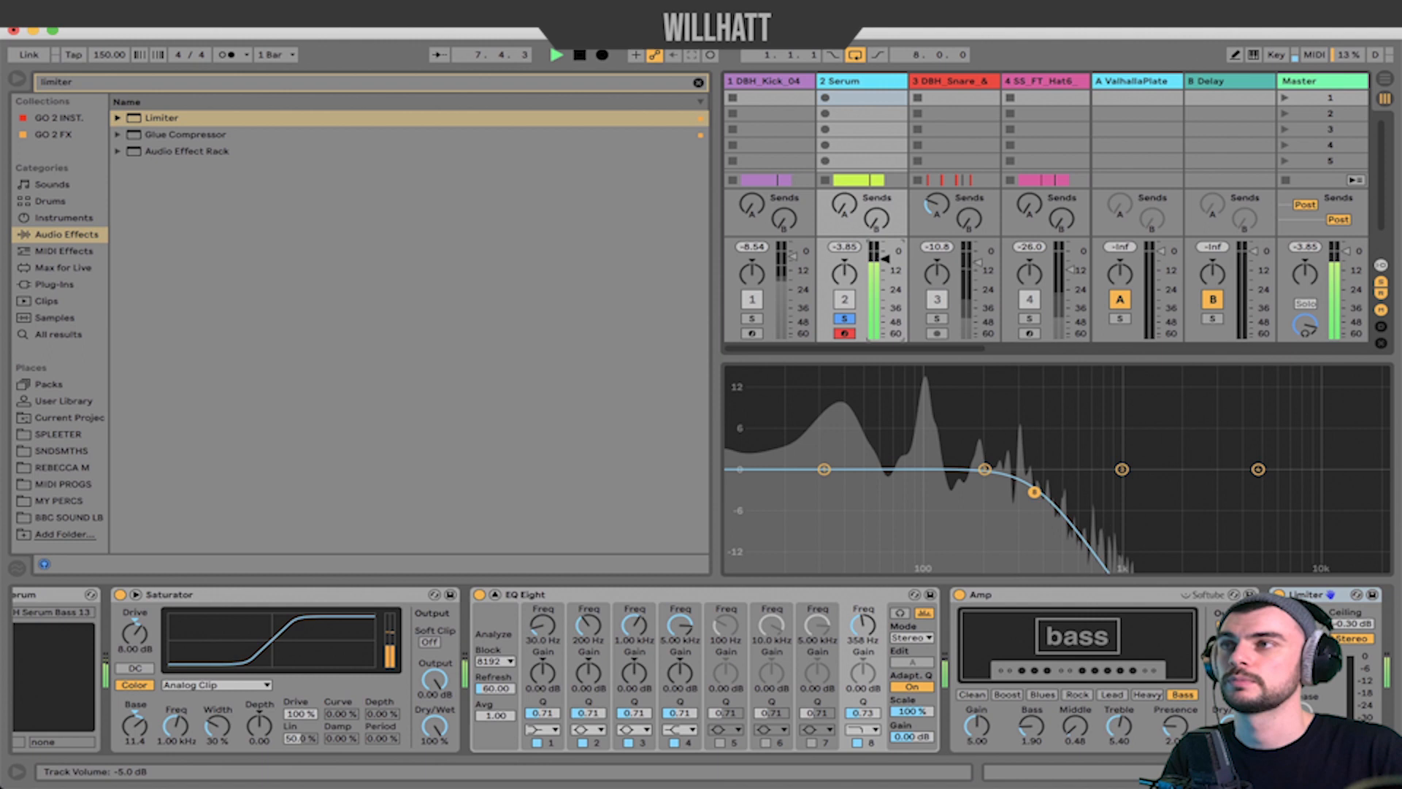
left_click(844, 318)
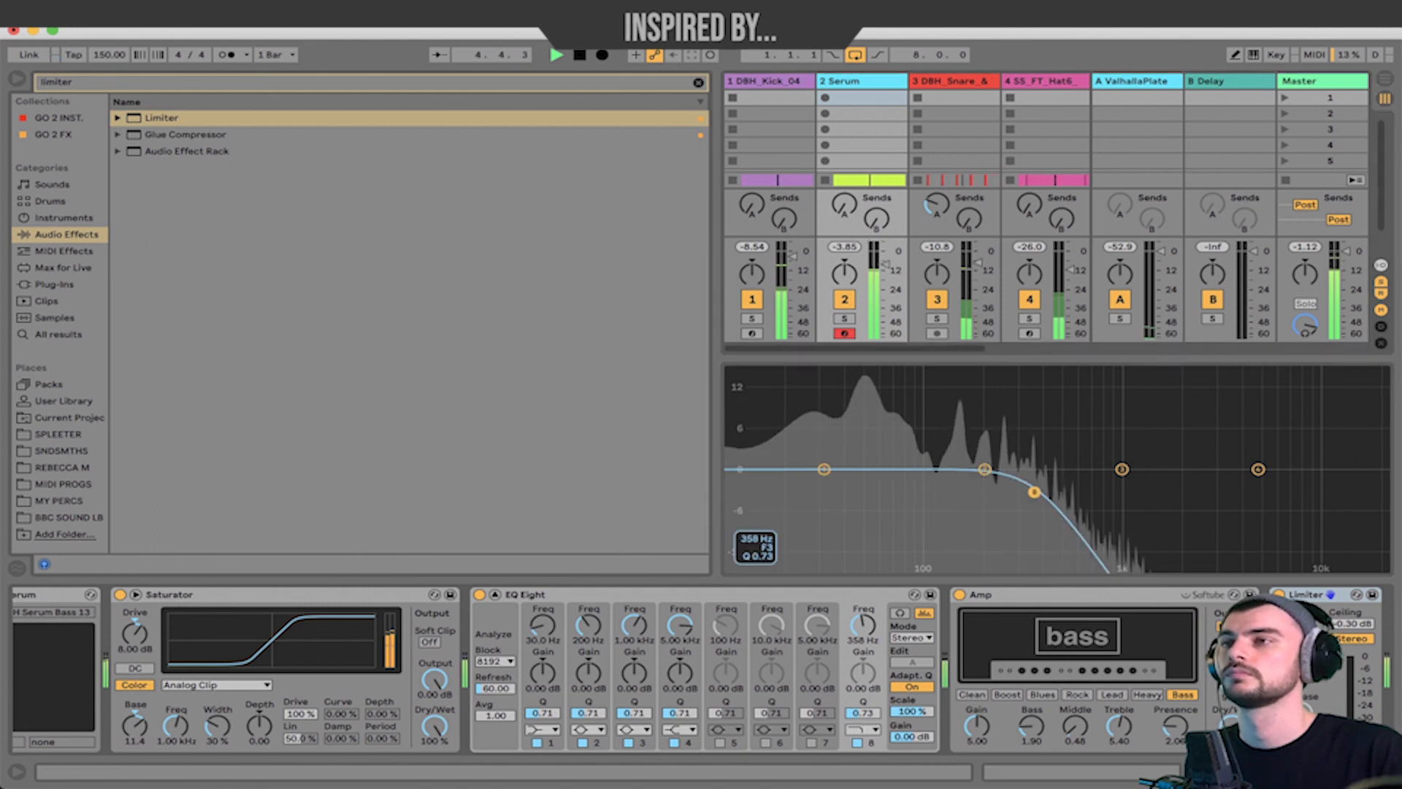
Stop playback, consolidate the two kick clips into one eight-bar clip in the arrangement, and view its MIDI notes
key("space")
left_click(765, 81)
left_click(1386, 79)
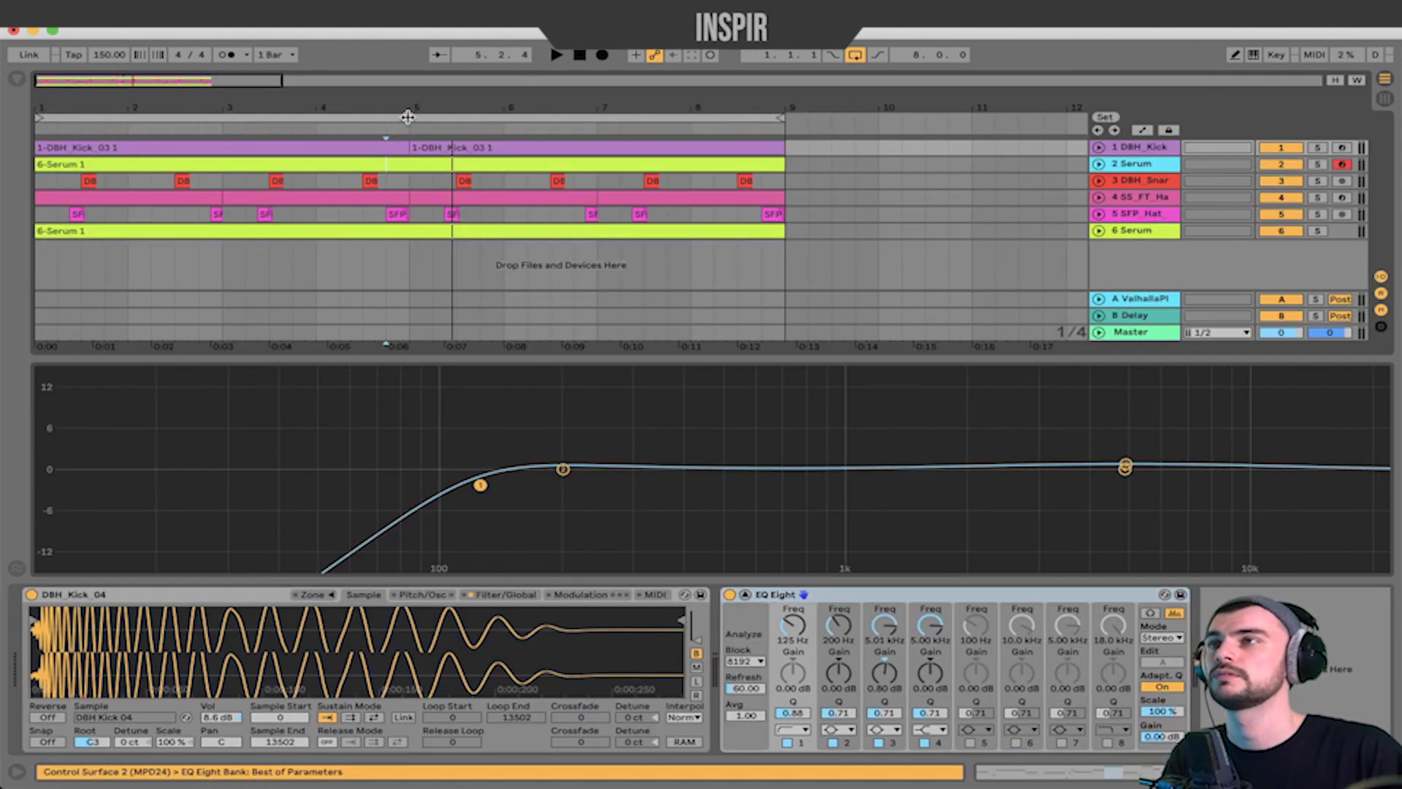
double_click(150, 146)
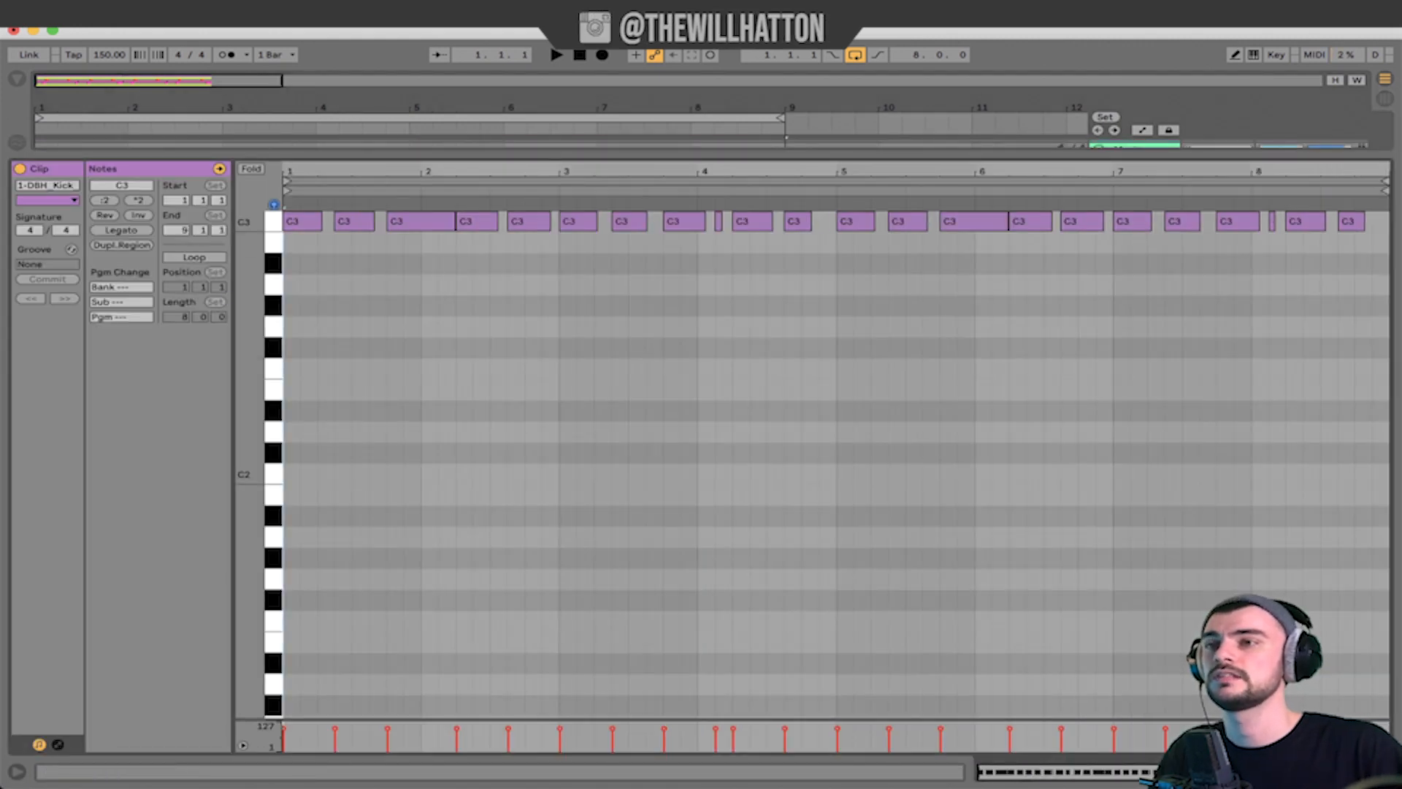
left_click(1385, 771)
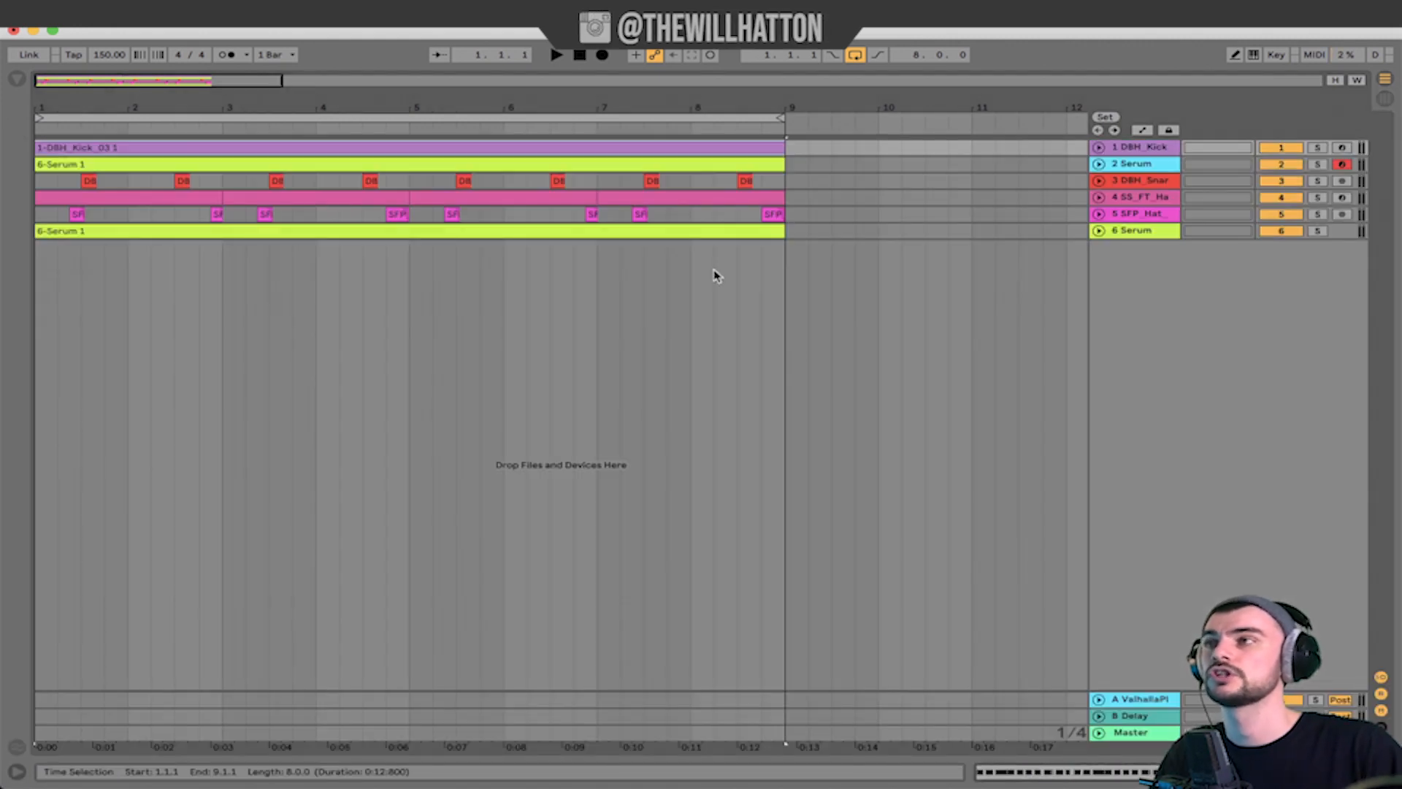
Search the SNDSMTHS folder for "kicks" and audition the DBH kick samples as far as DBH_Kick_07.wav
left_click(18, 77)
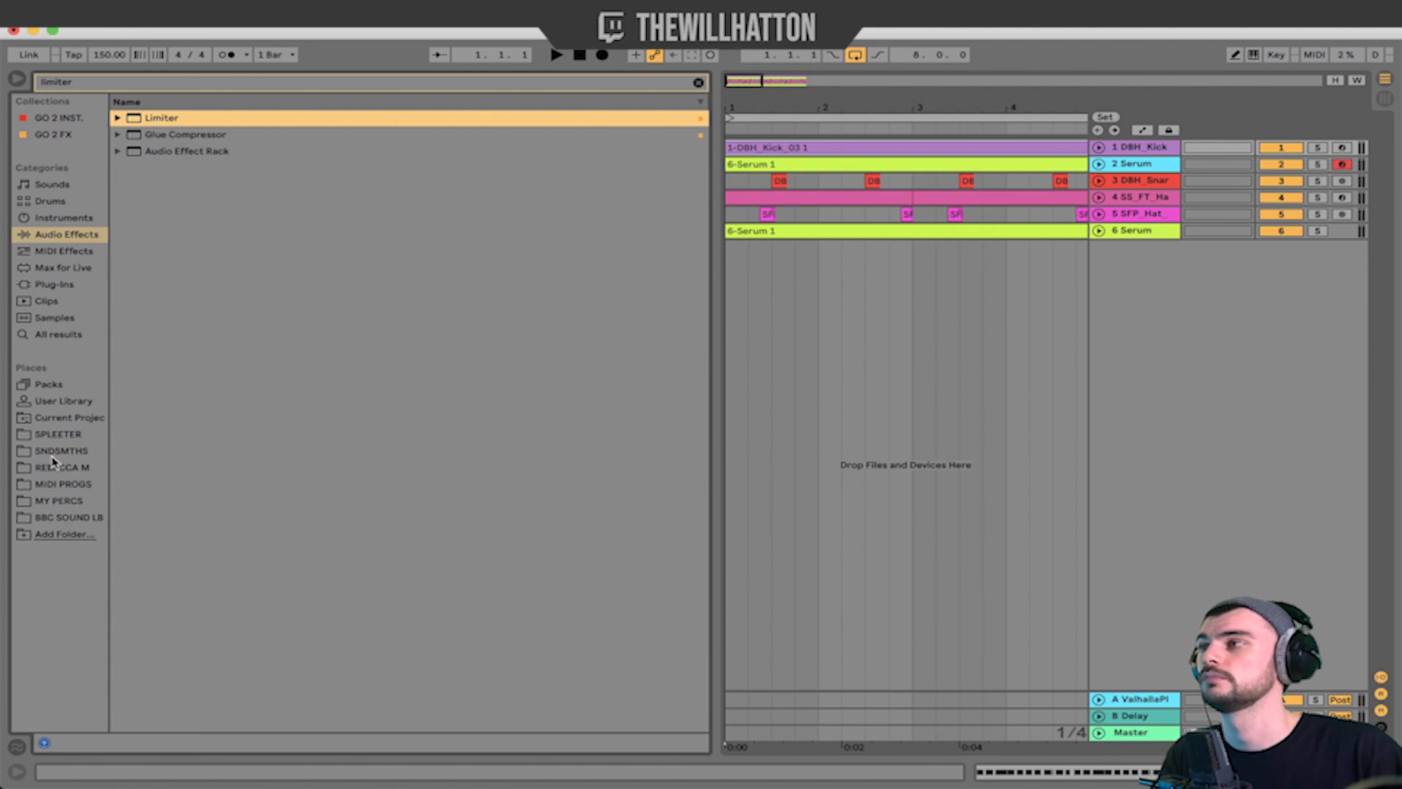
left_click(54, 452)
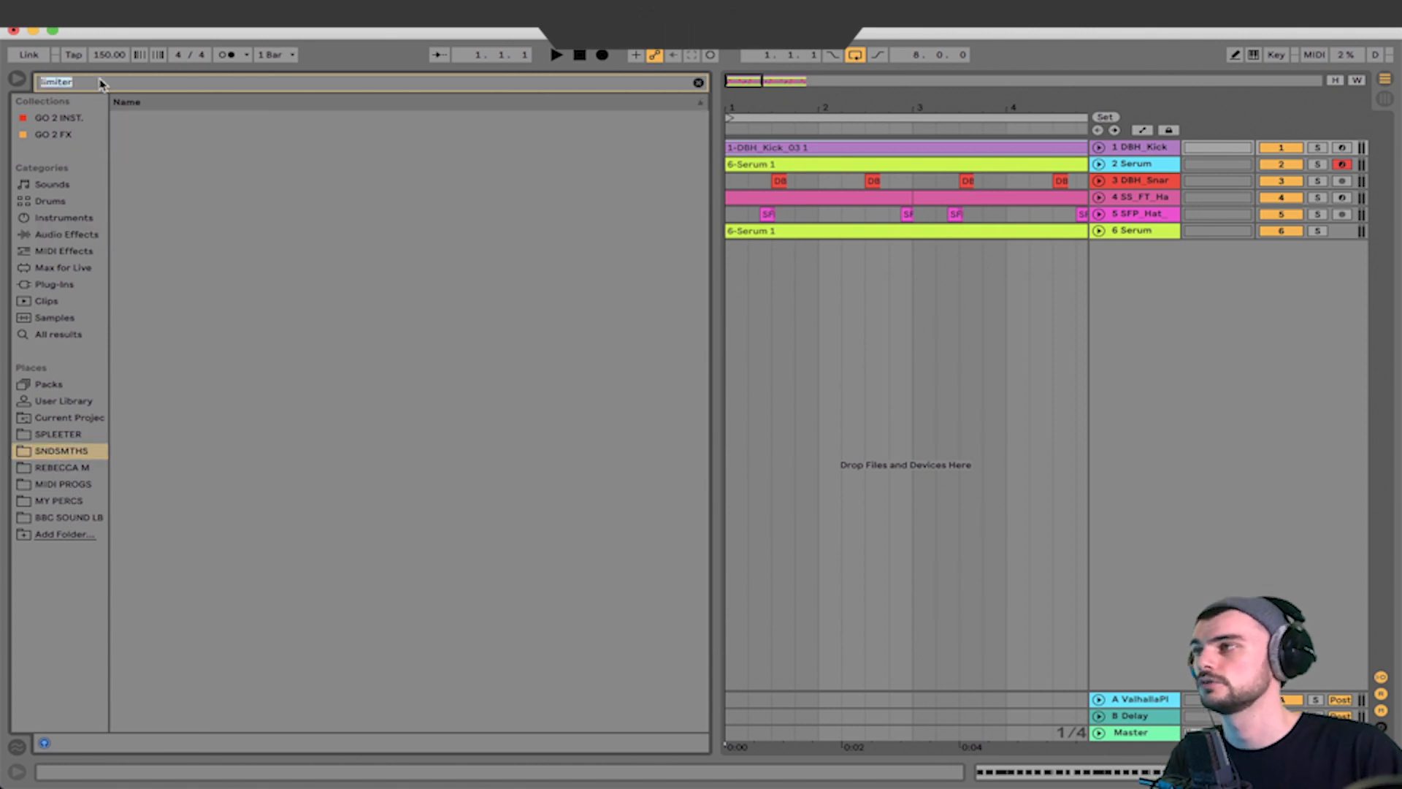
type("kicks")
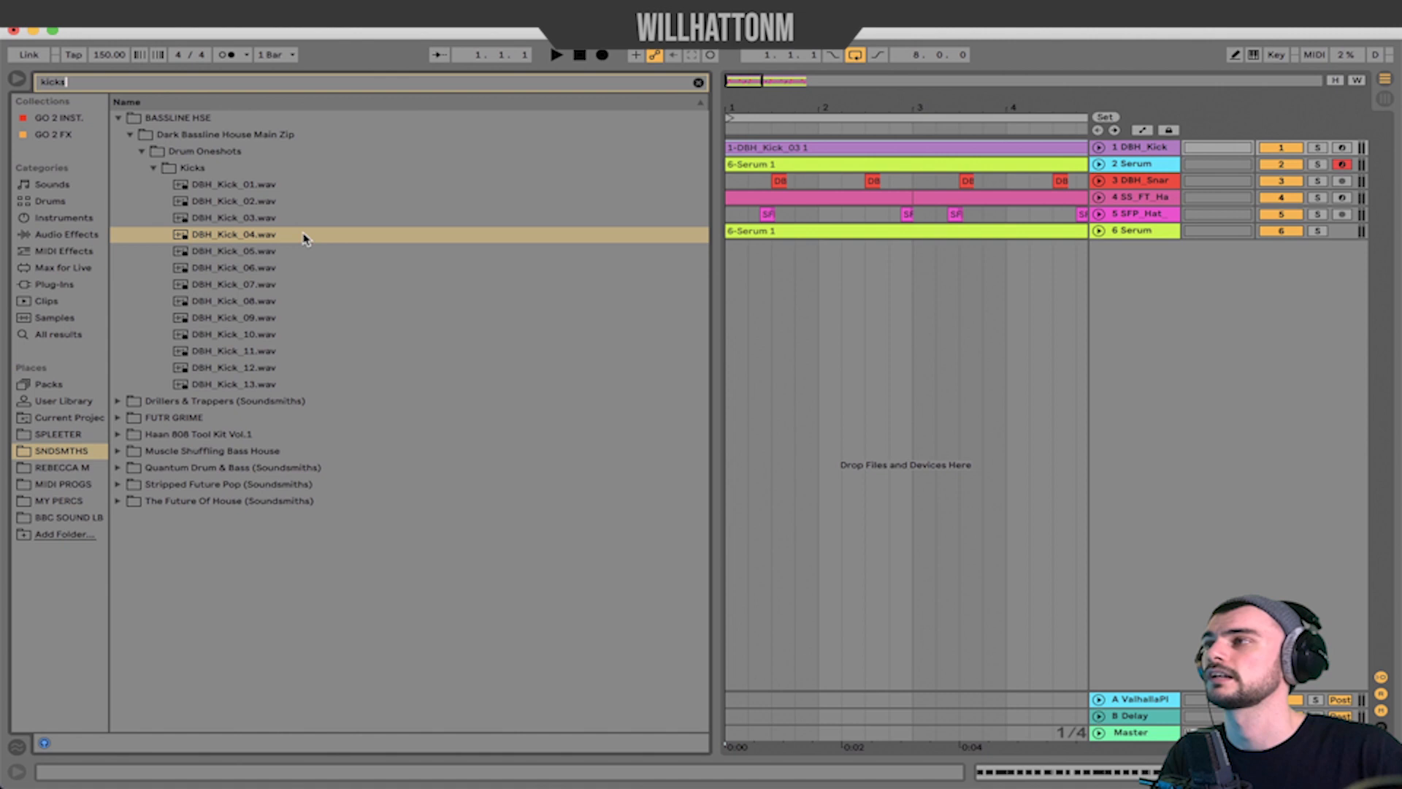
key("Down")
key("Down")
key("Down")
key("Down")
key("Down")
key("Down")
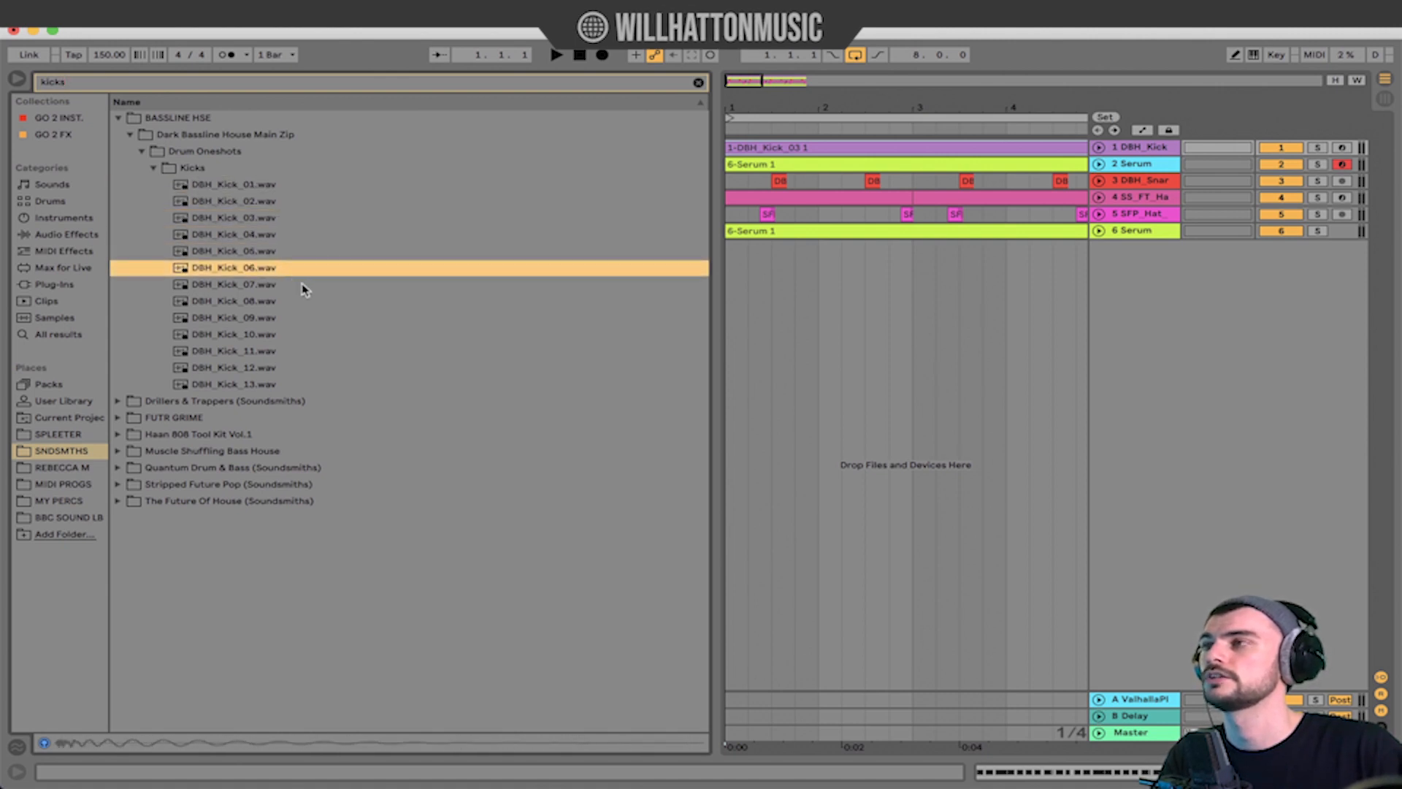
key("Down")
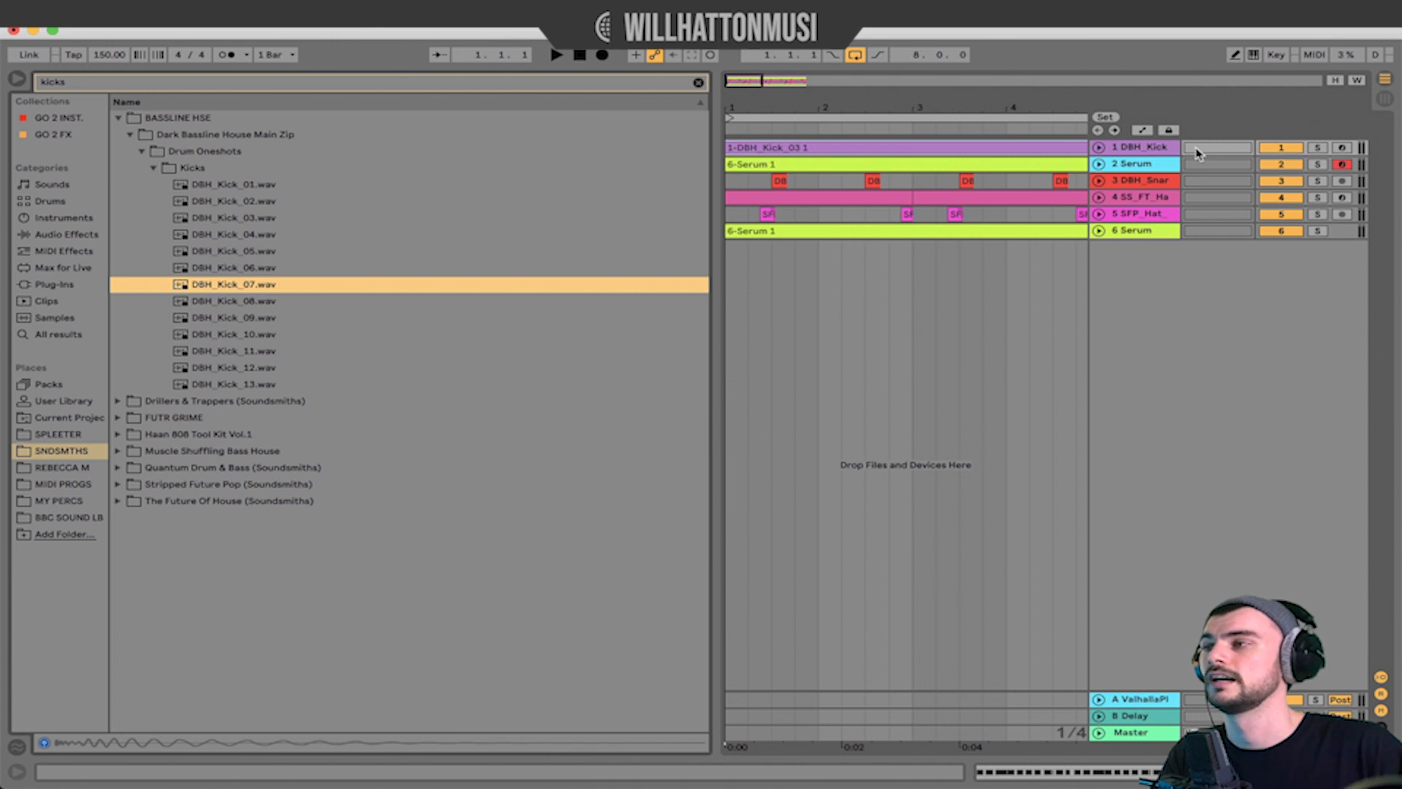
Try DBH_Kick_07.wav in the kick track's sampler, put DBH_Kick_04.wav back, and play the loop
double_click(1141, 148)
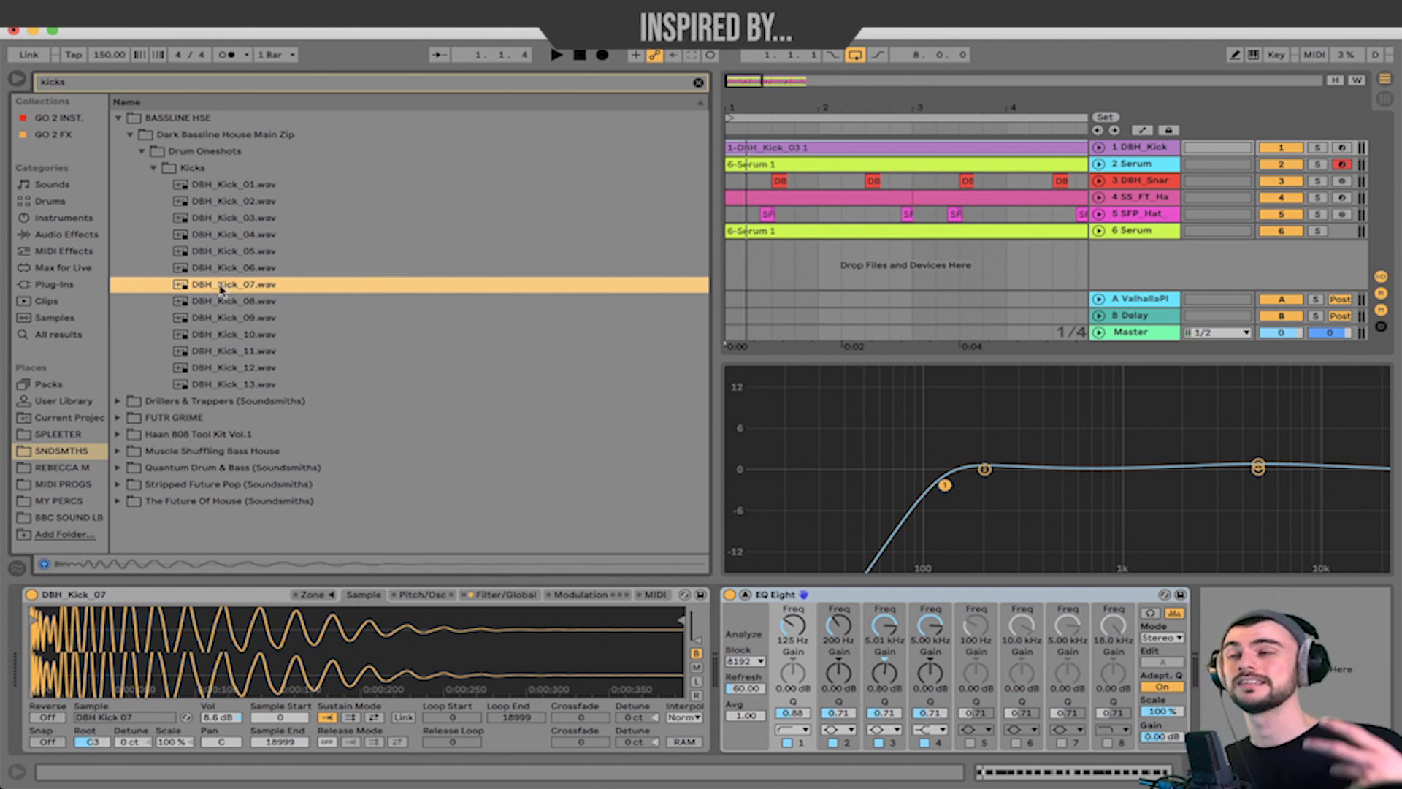
left_click(237, 235)
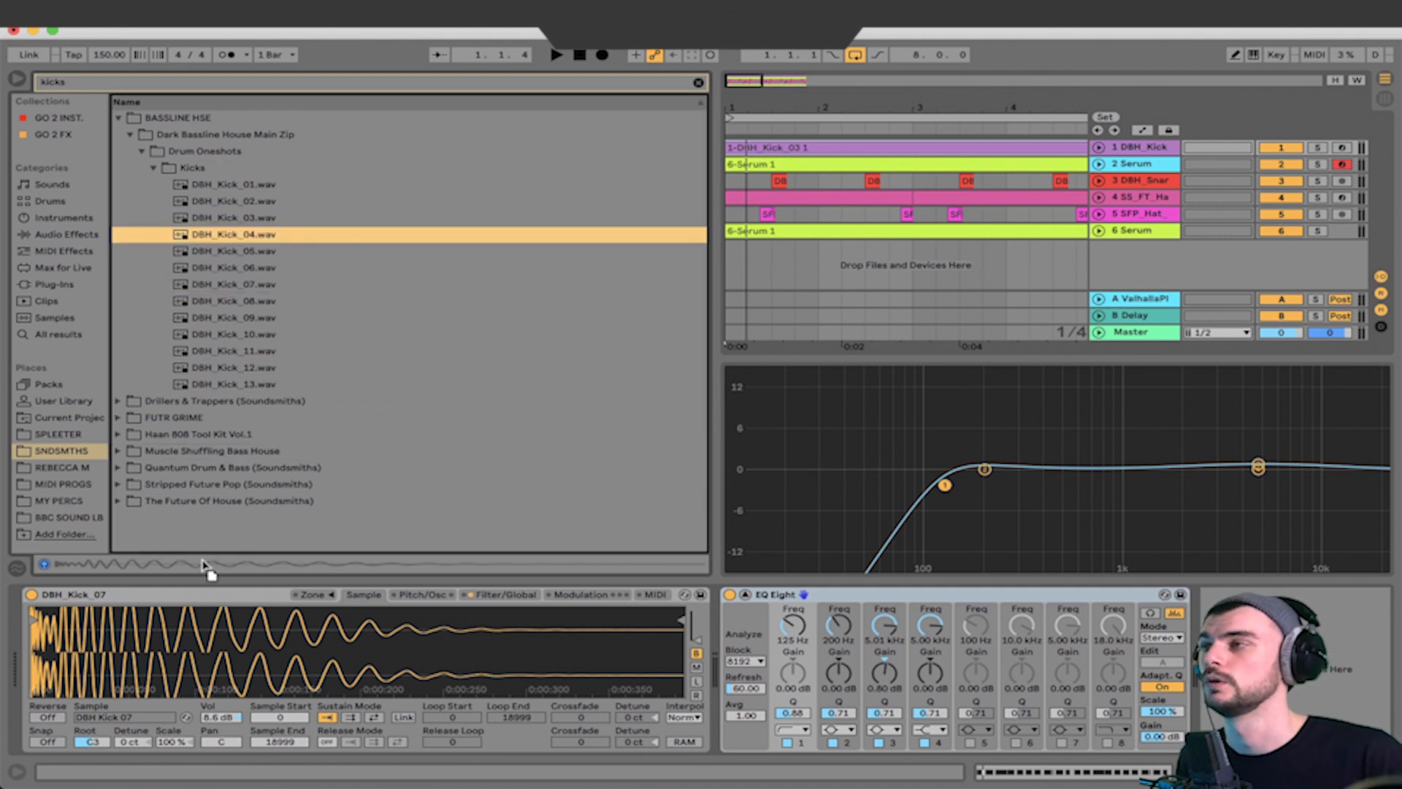
key("space")
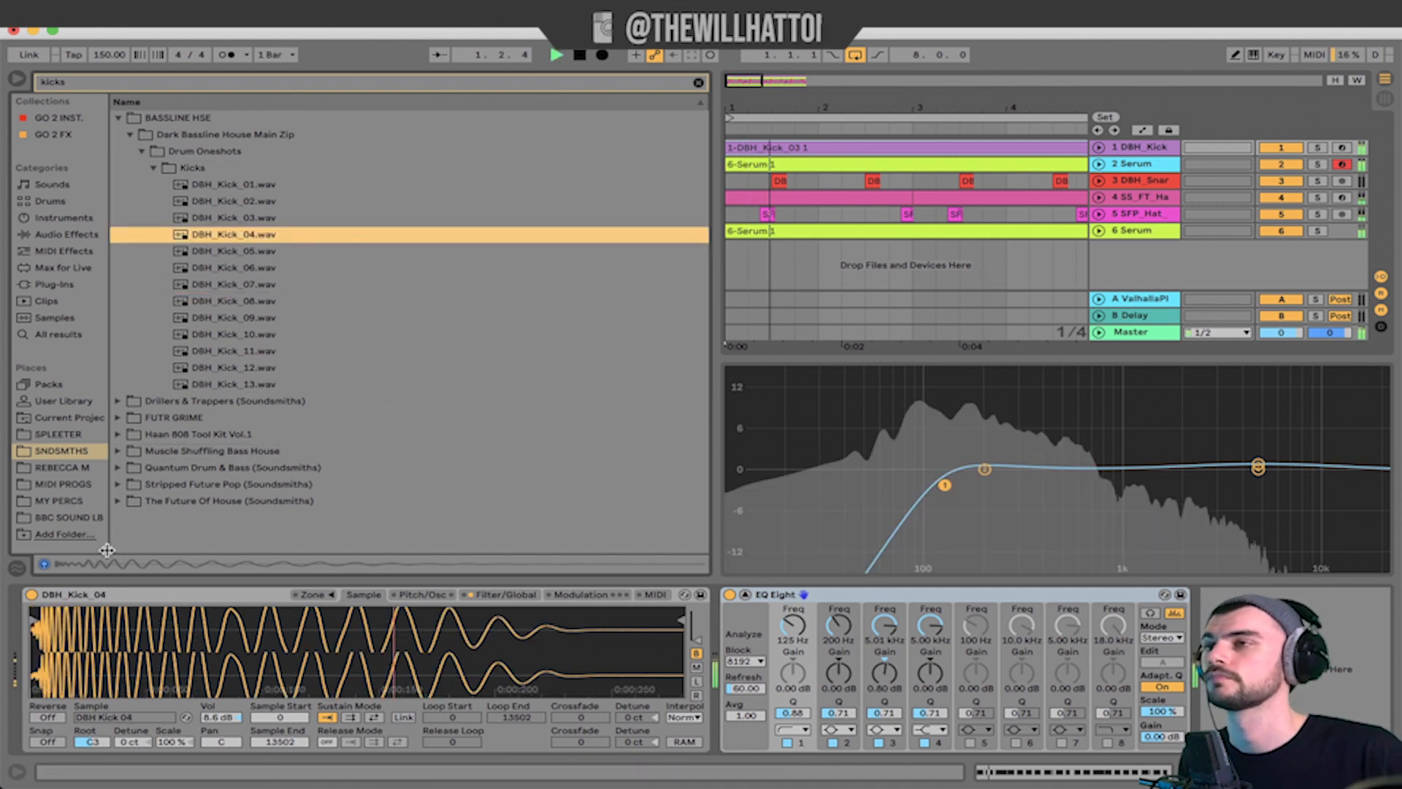
key("space")
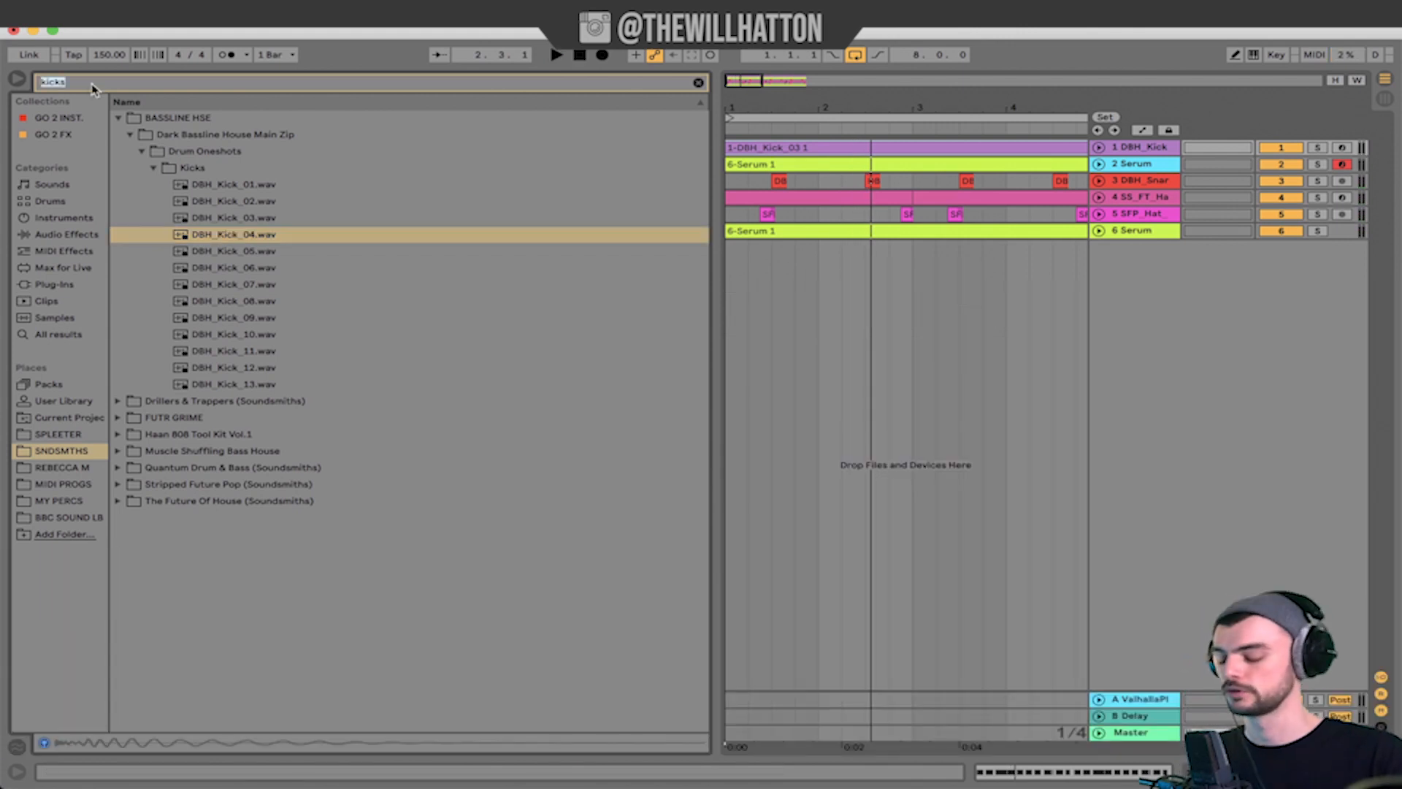
Search for "transient" and add Transient Master after EQ Eight on the kick track
type("trans")
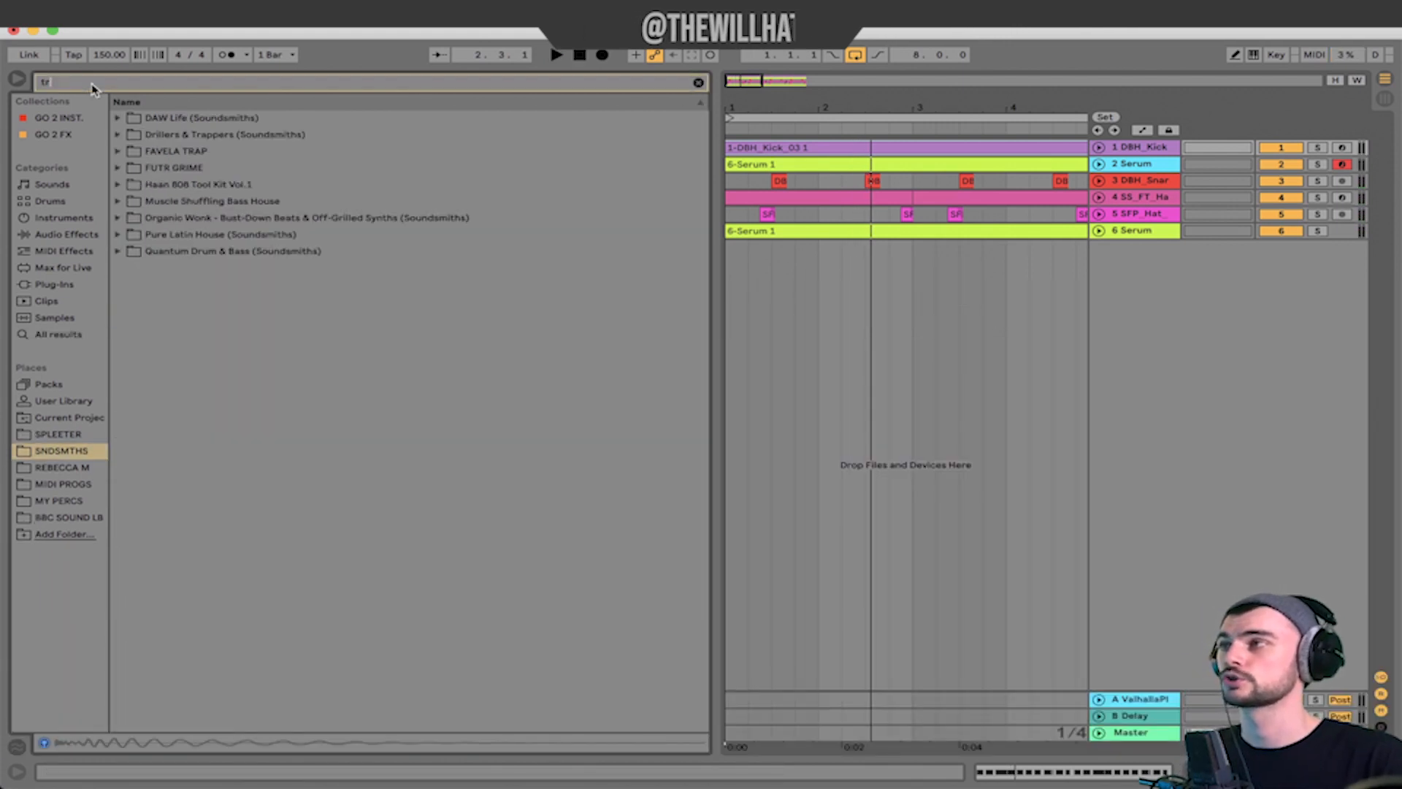
type("ie")
type("nt")
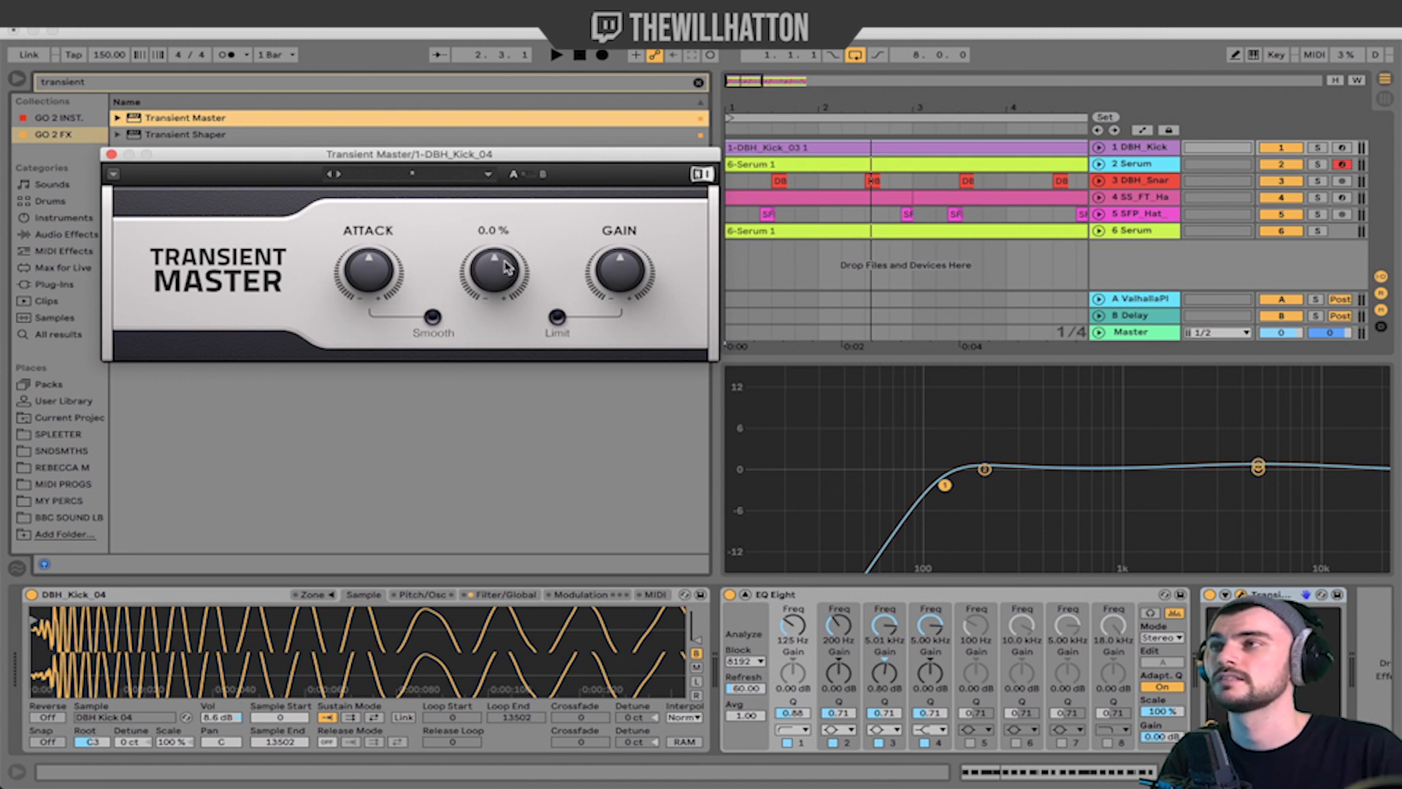
Try Transient Master's Attack at -100% on the soloed kick during playback and reset it to 0%
mouse_move(369, 259)
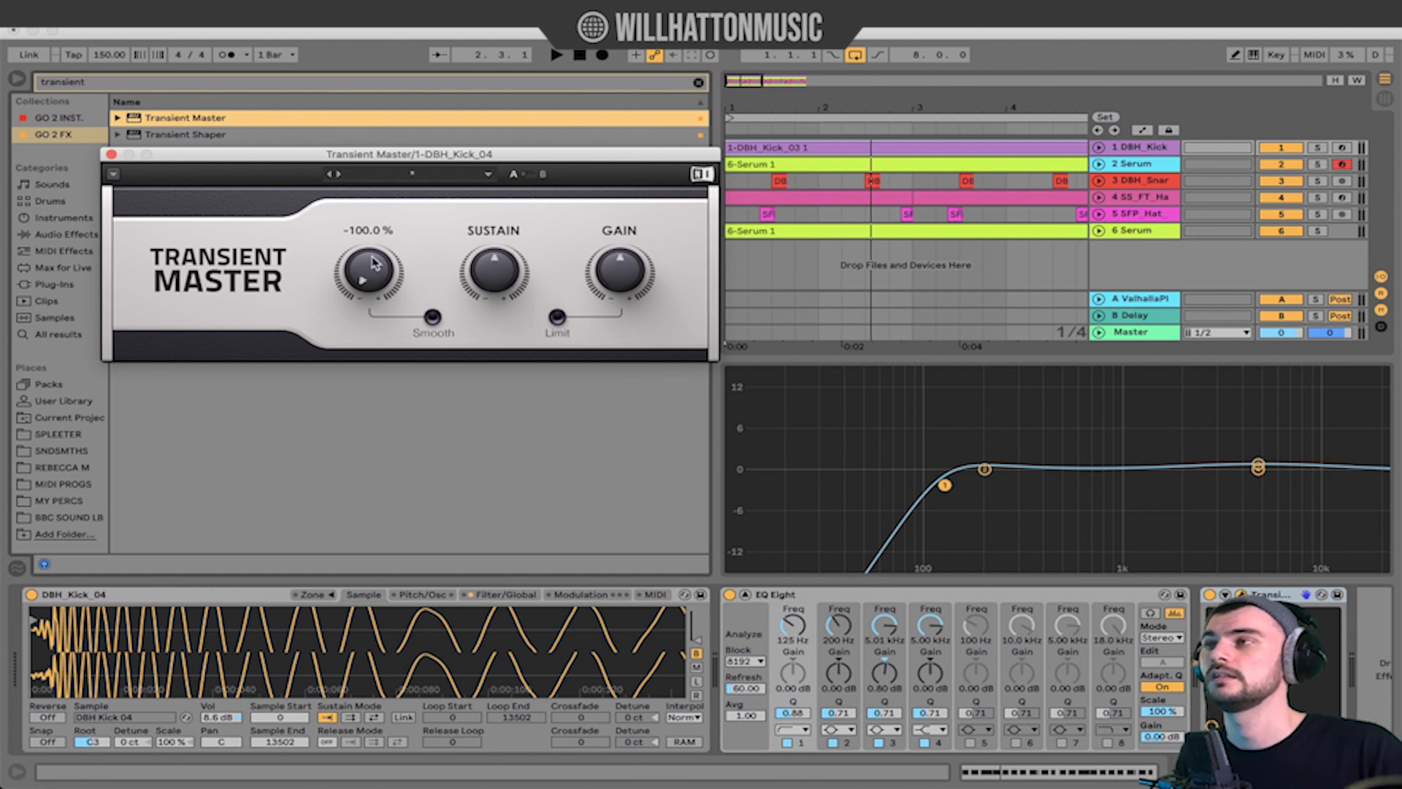
mouse_move(489, 269)
key("space")
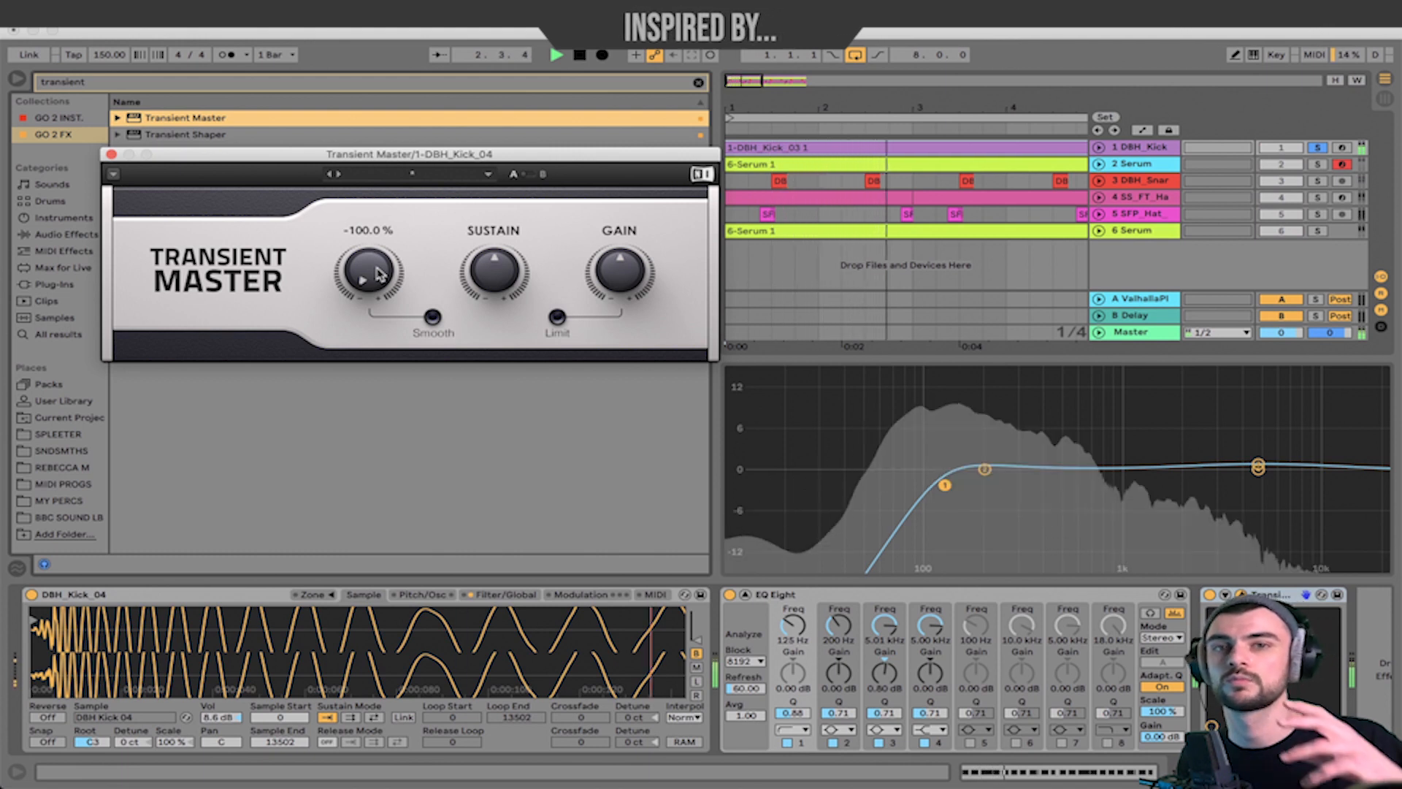
double_click(379, 274)
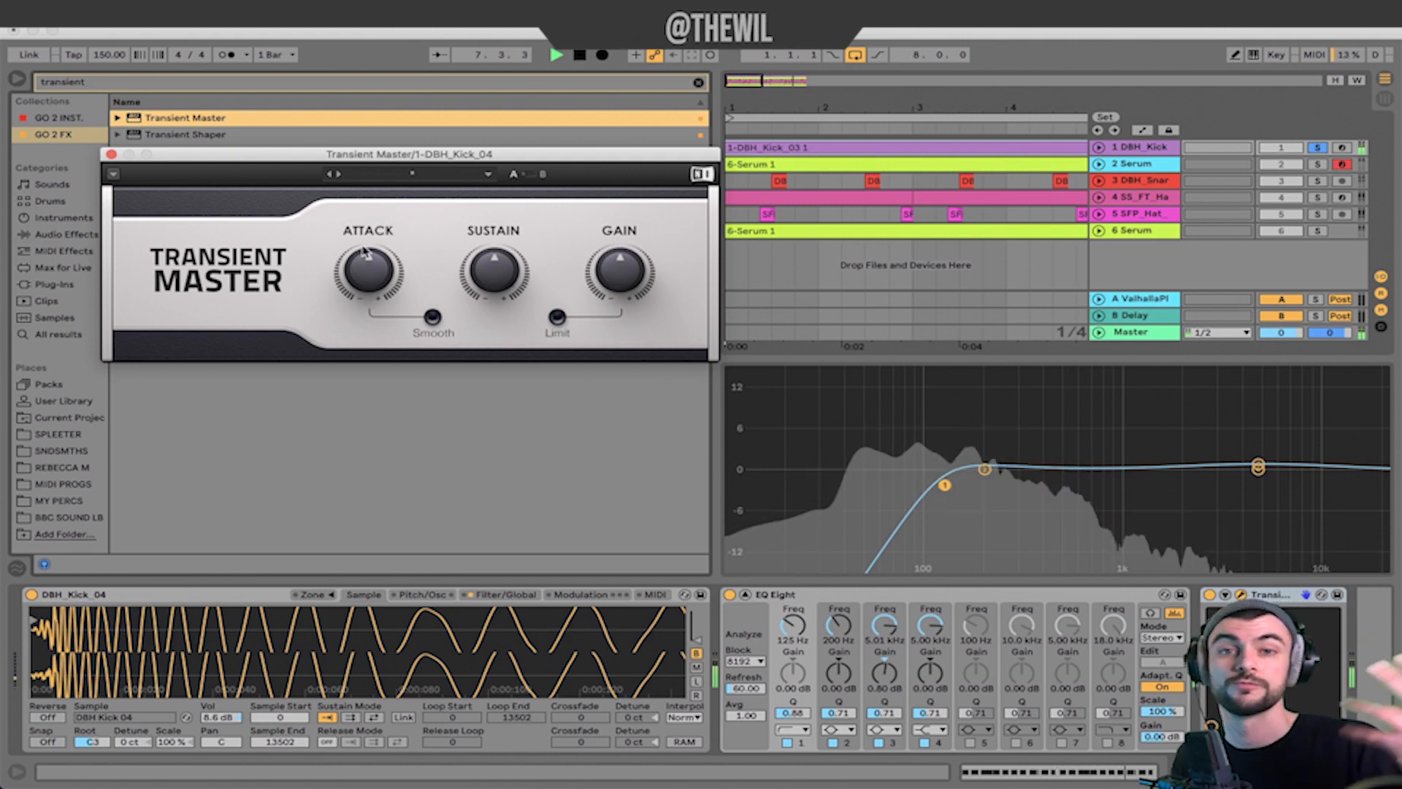
Try a raised Attack in Transient Master while the soloed kick plays, and return it to its default
mouse_move(369, 271)
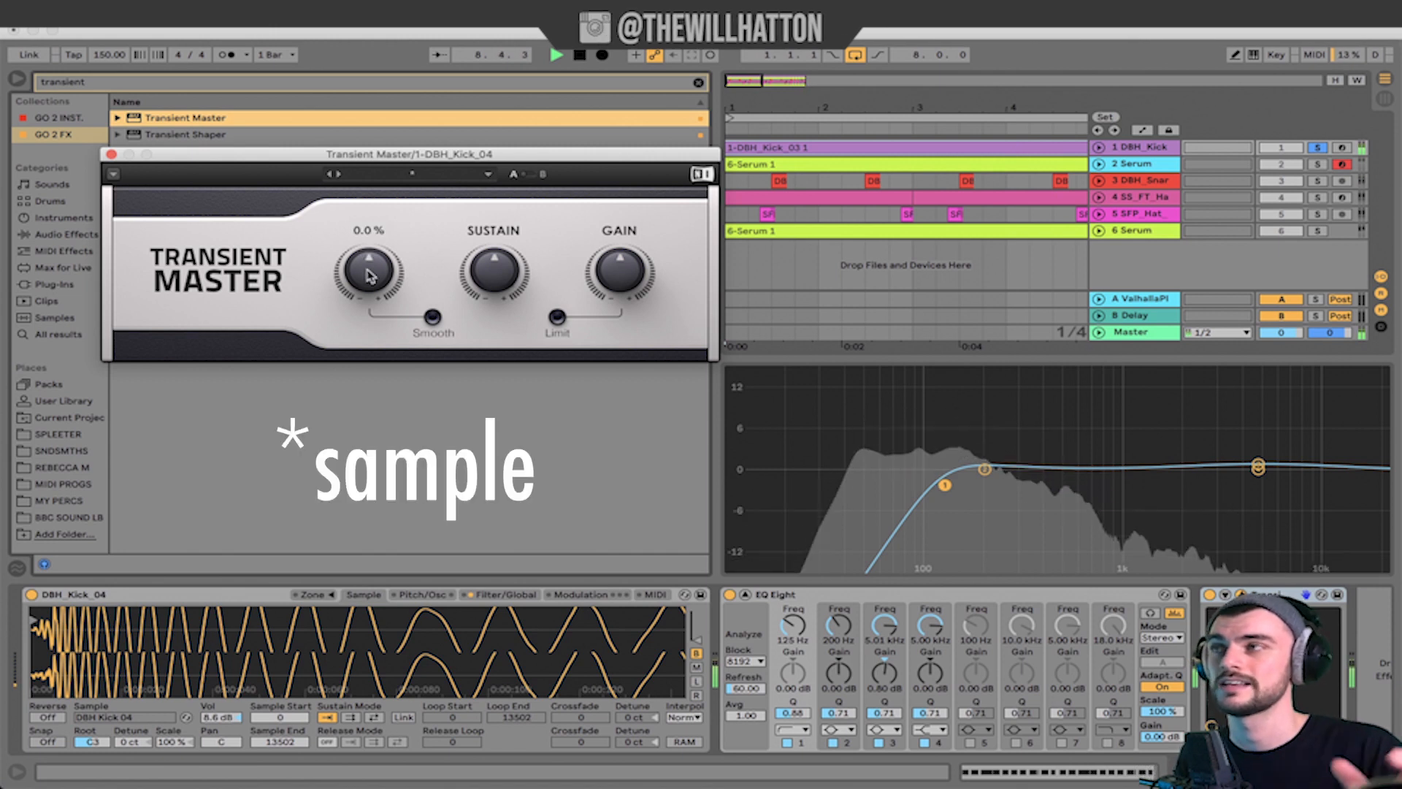
left_click_drag(368, 274, 369, 197)
key("space")
double_click(369, 275)
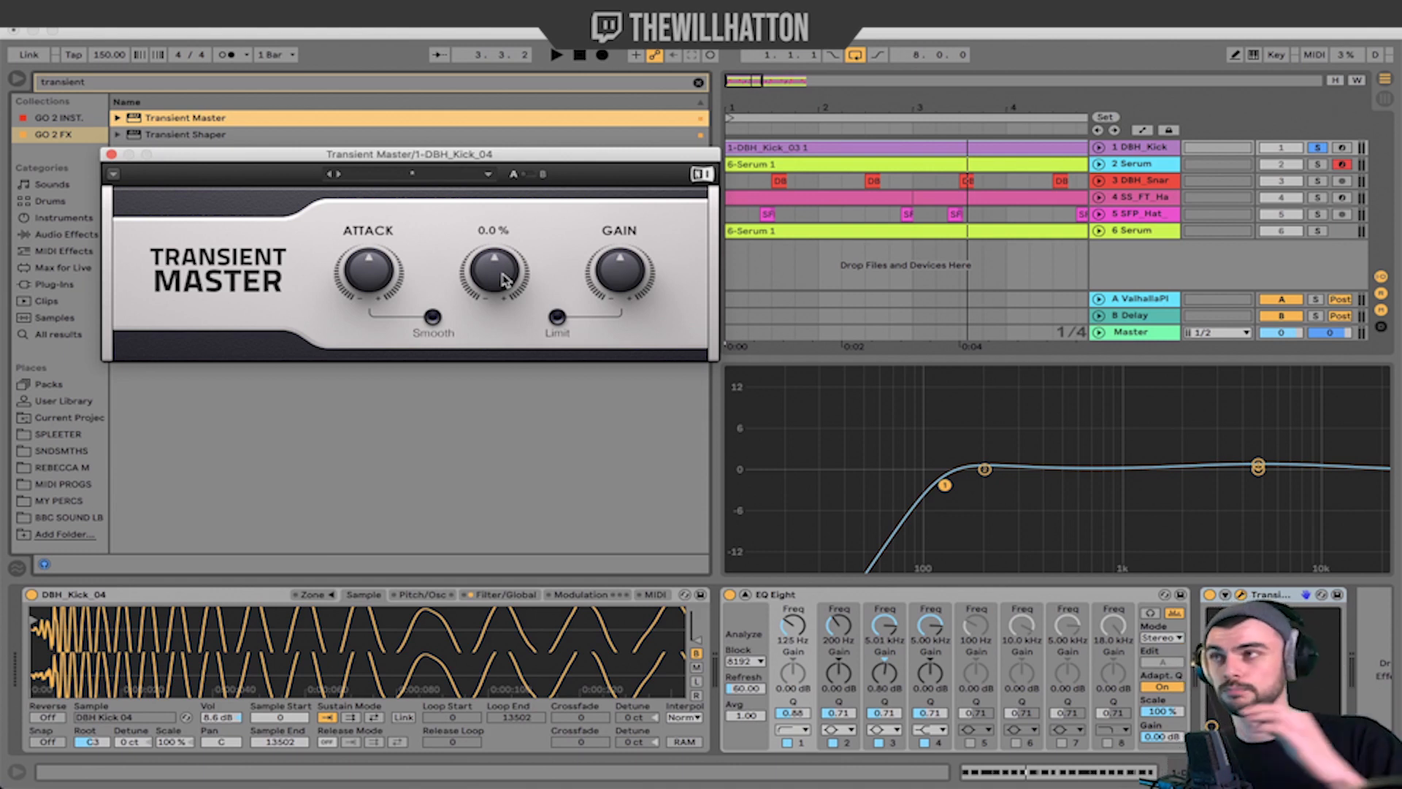
Try Transient Master's Sustain at maximum on the soloed kick, reset it to its default, and unsolo the kick
left_click_drag(503, 280, 504, 157)
key("space")
key("space")
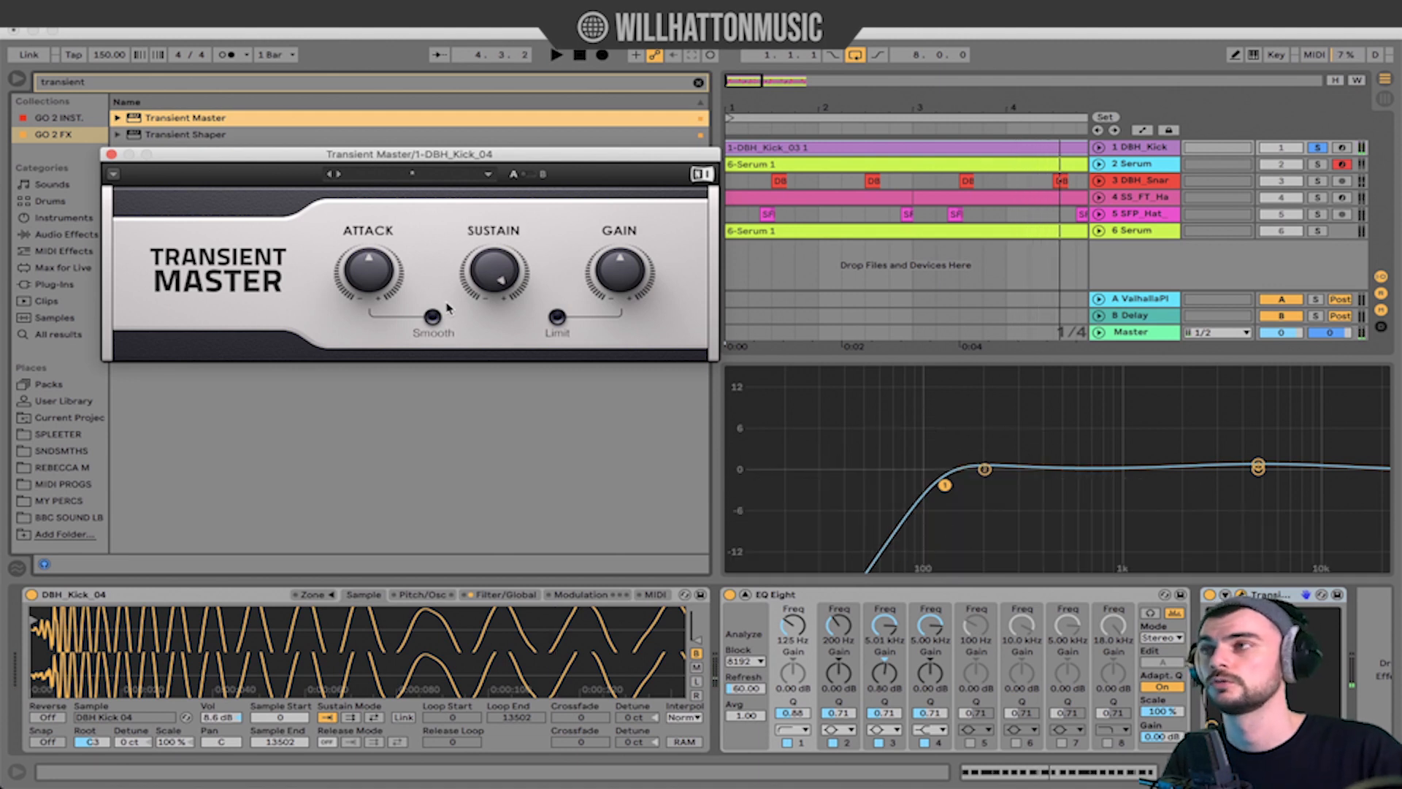
key("s")
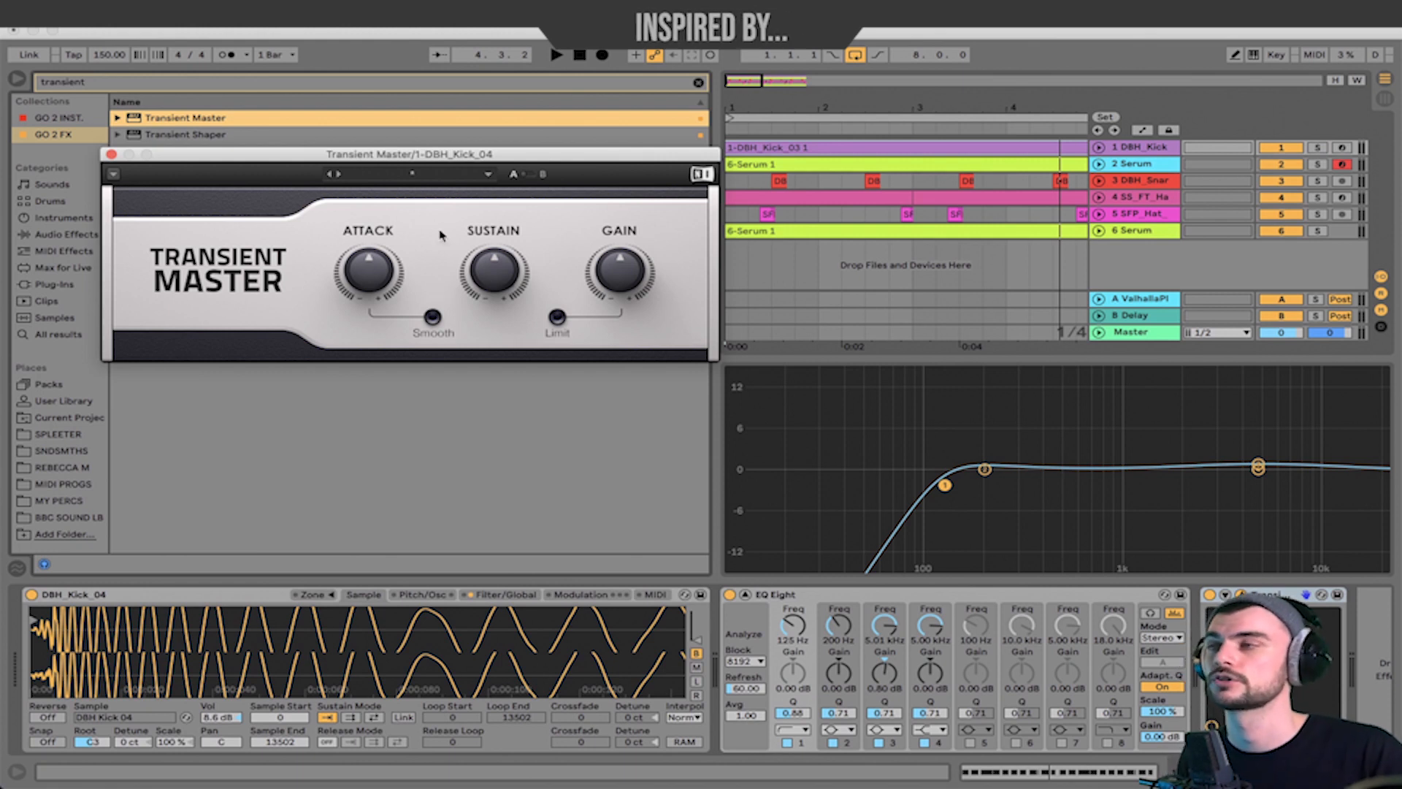
Set the kick track's volume to about -5.3 dB in the session mixer while the full loop plays
key("space")
key("space")
key("Tab")
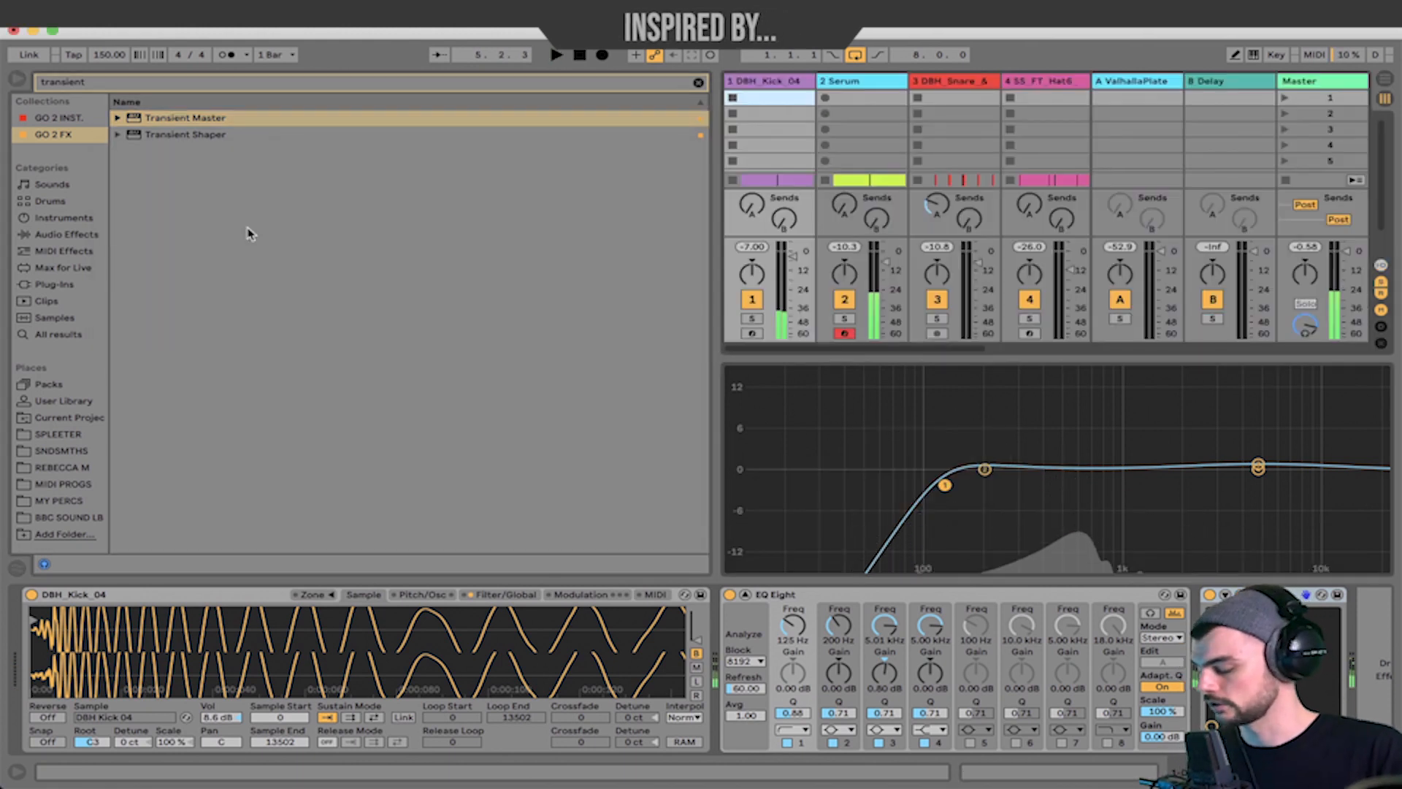
key("space")
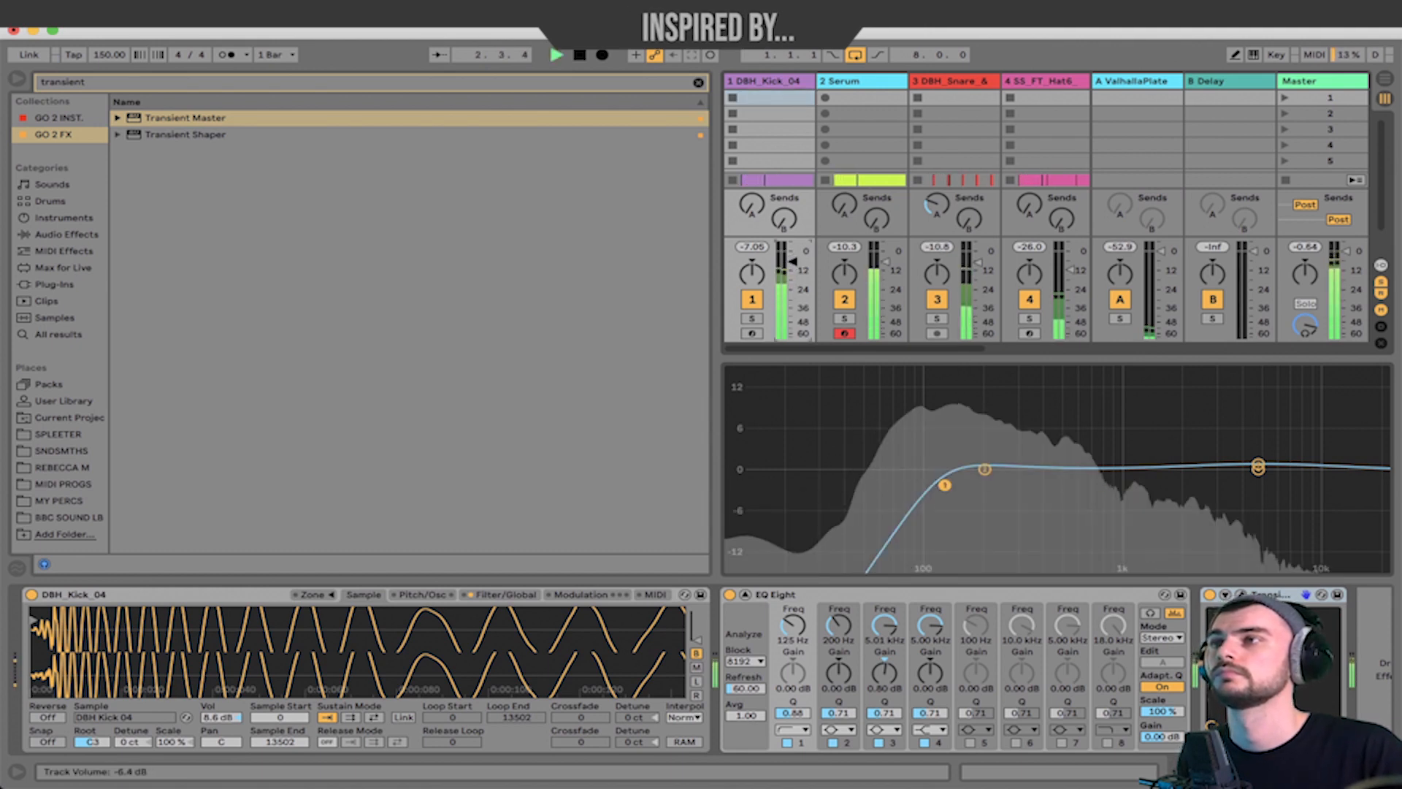
key("space")
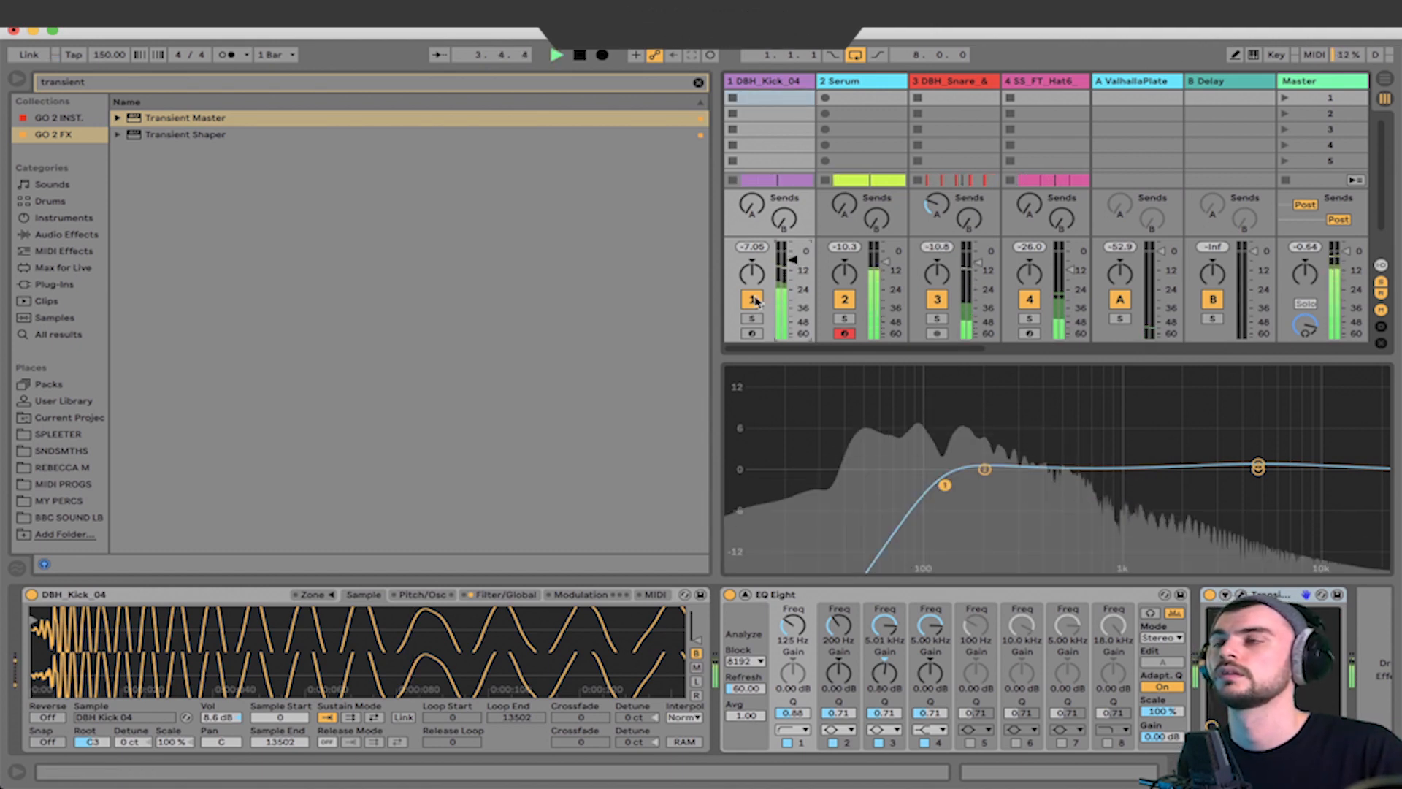
Return to the arrangement, solo the kick and bass Serum tracks, and hide the browser and device view
left_click(1384, 78)
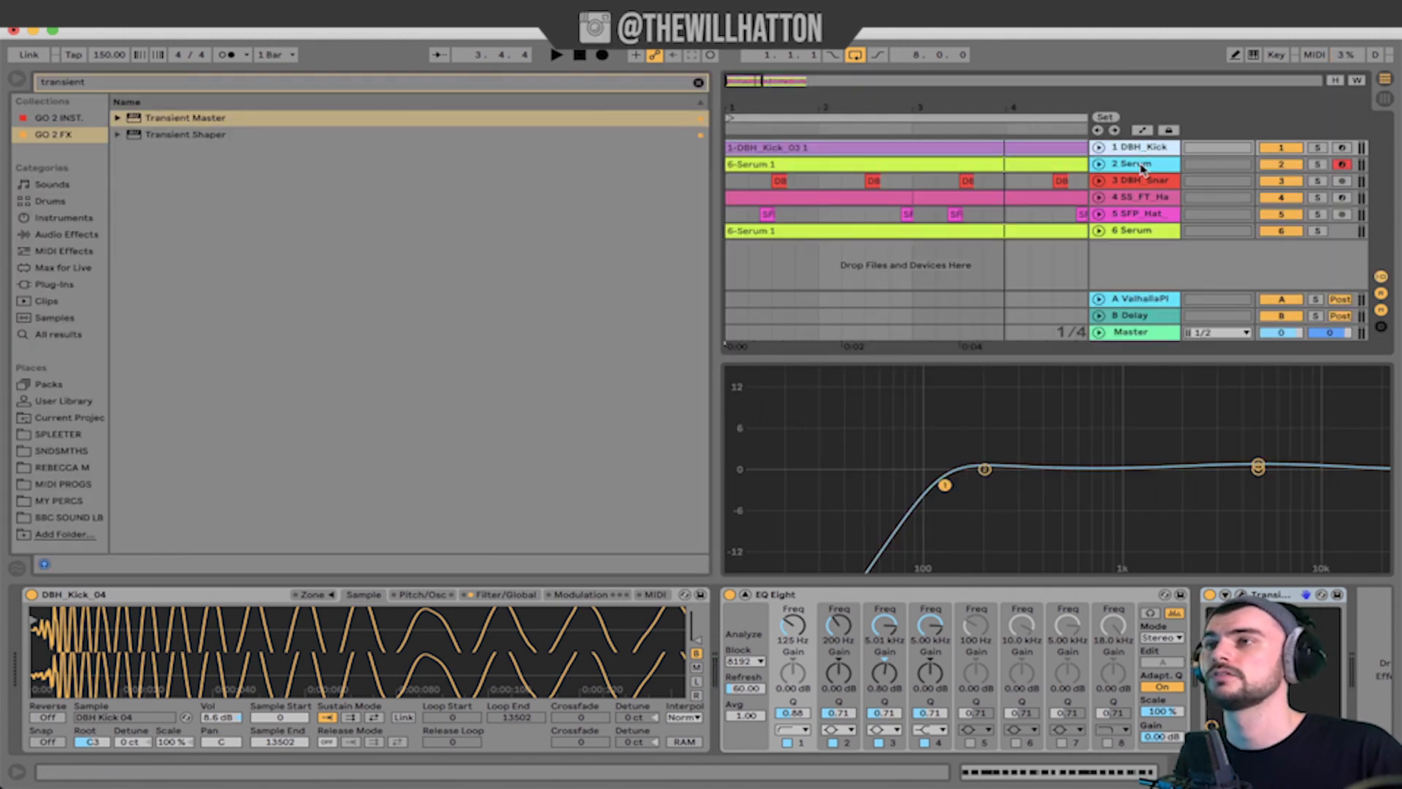
left_click(1143, 168)
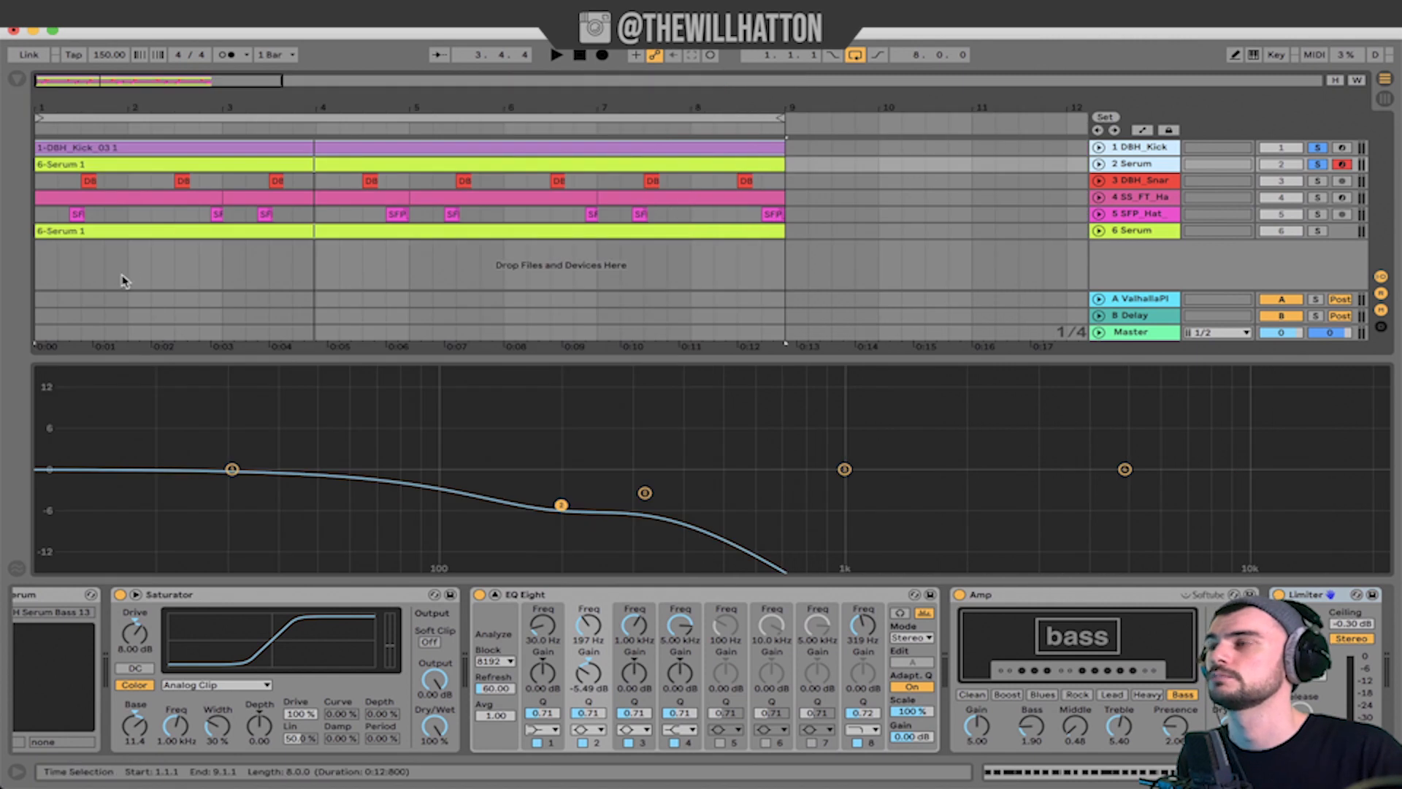
left_click(1384, 771)
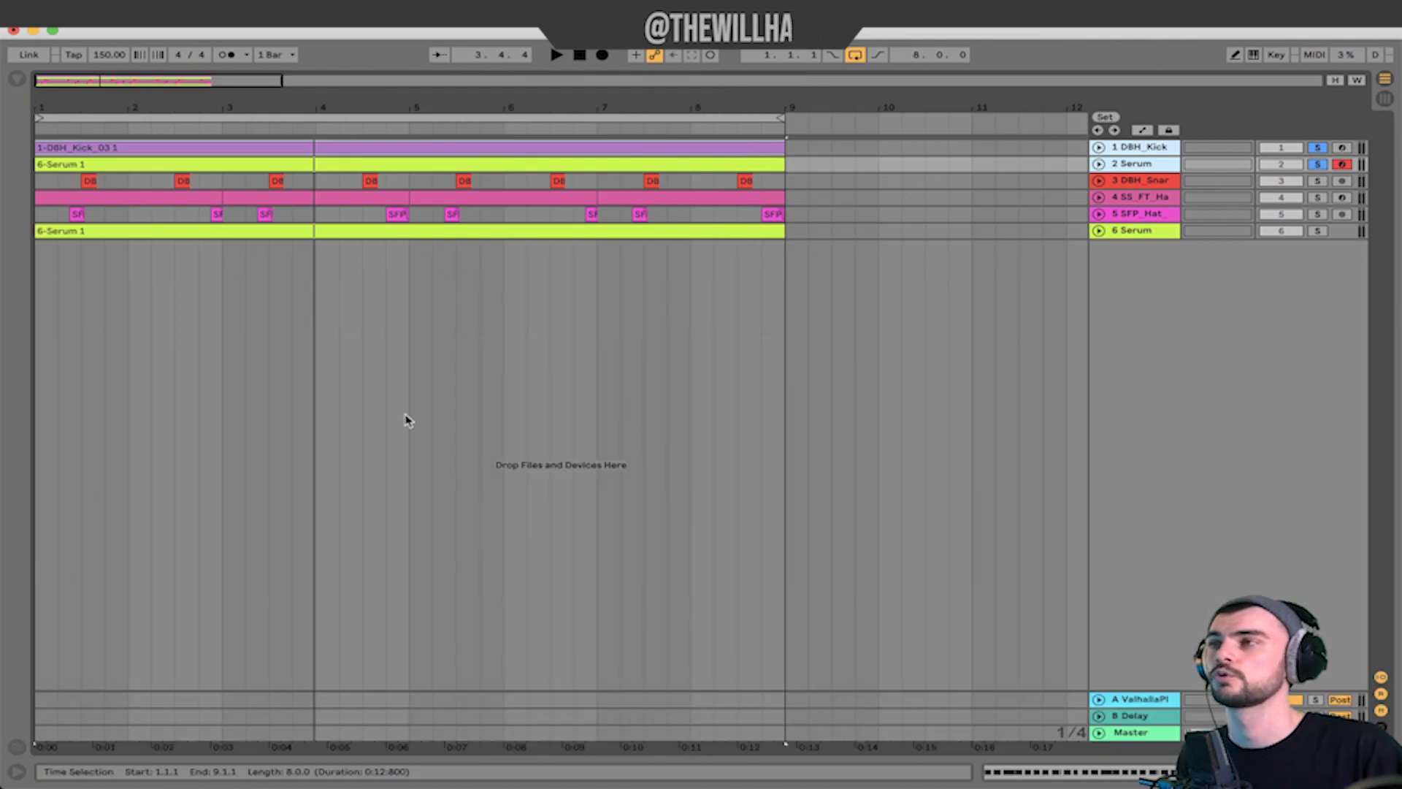
left_click(363, 322)
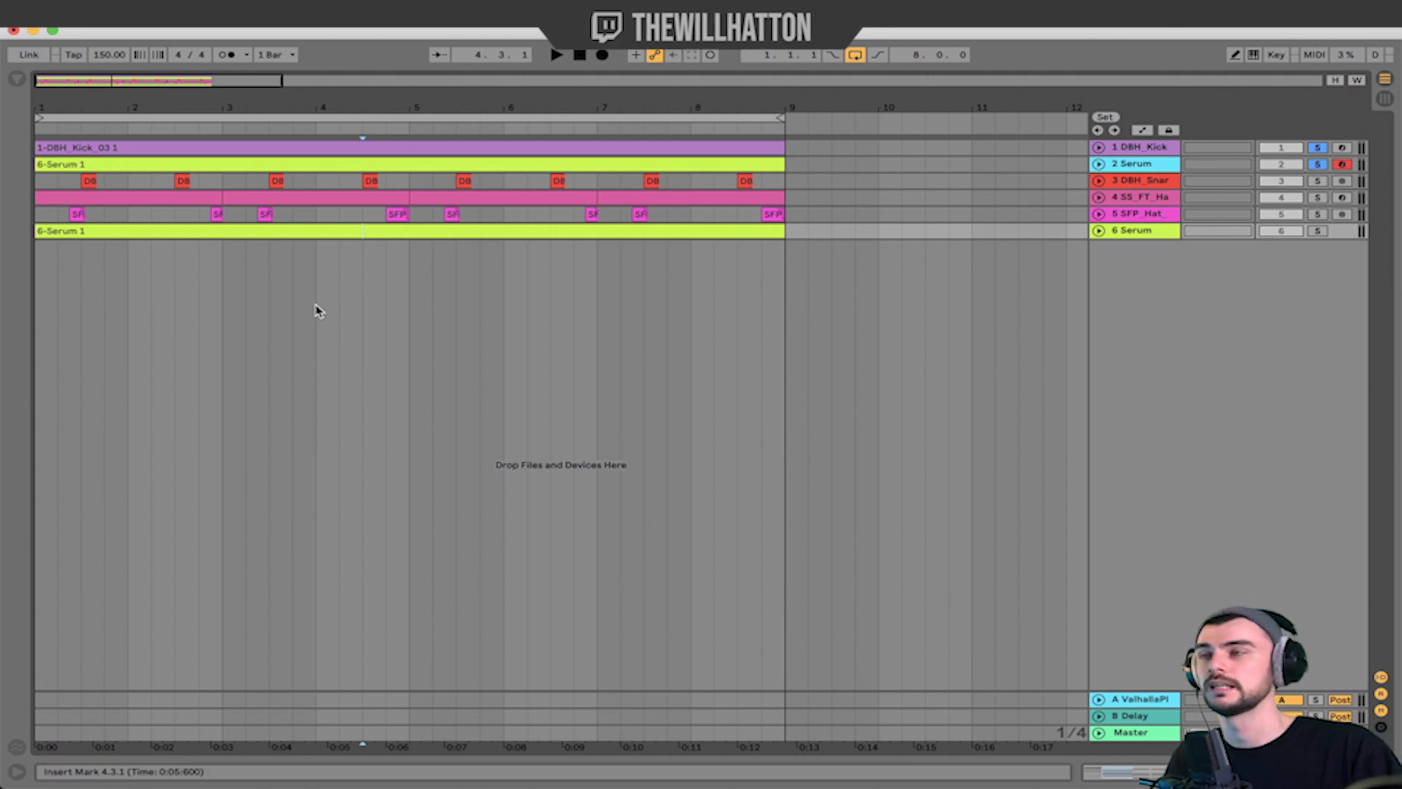
Unfold the bass Serum track and automate its Track Volume with a ramp from -inf at 1.1.1 to -6.4 dB at 1.1.2
left_click(1099, 164)
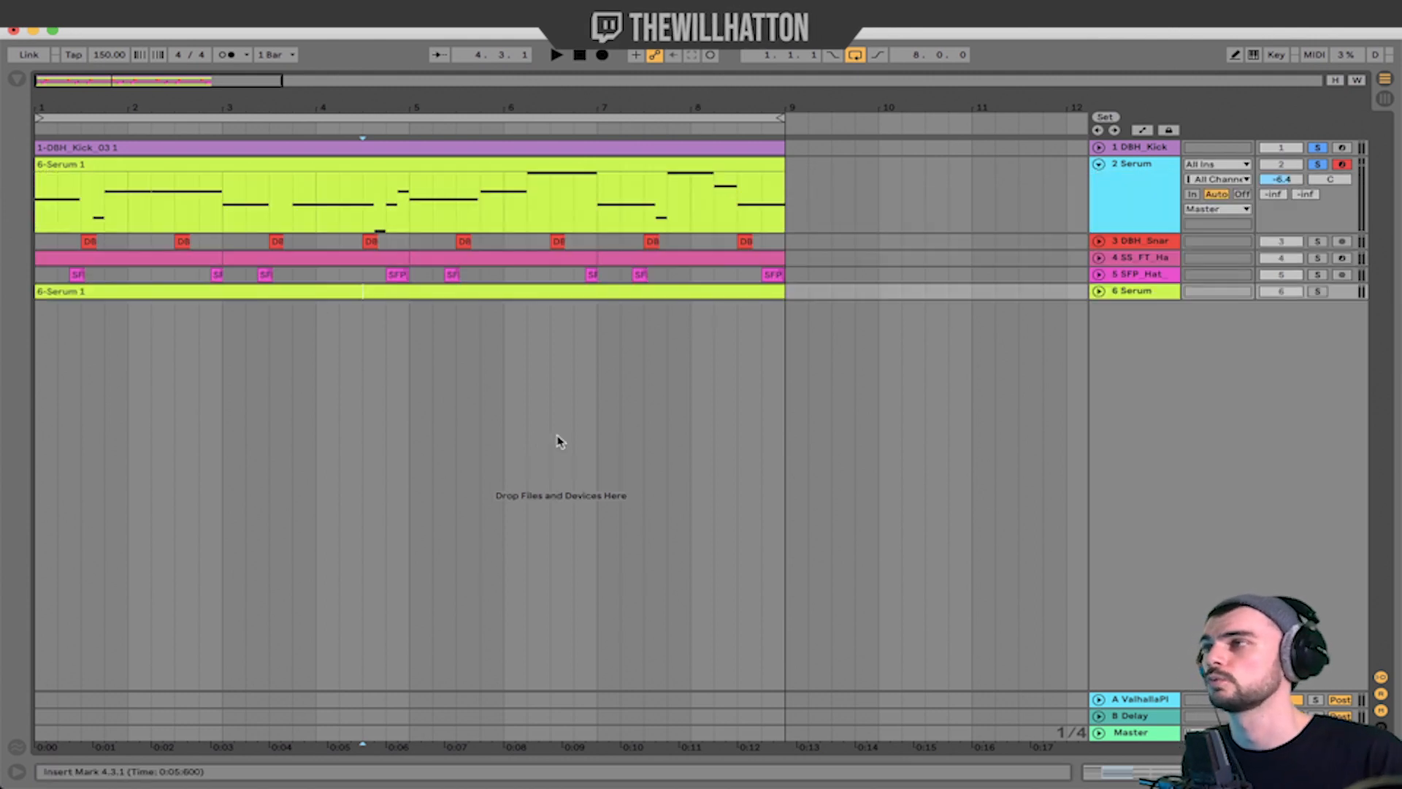
key("a")
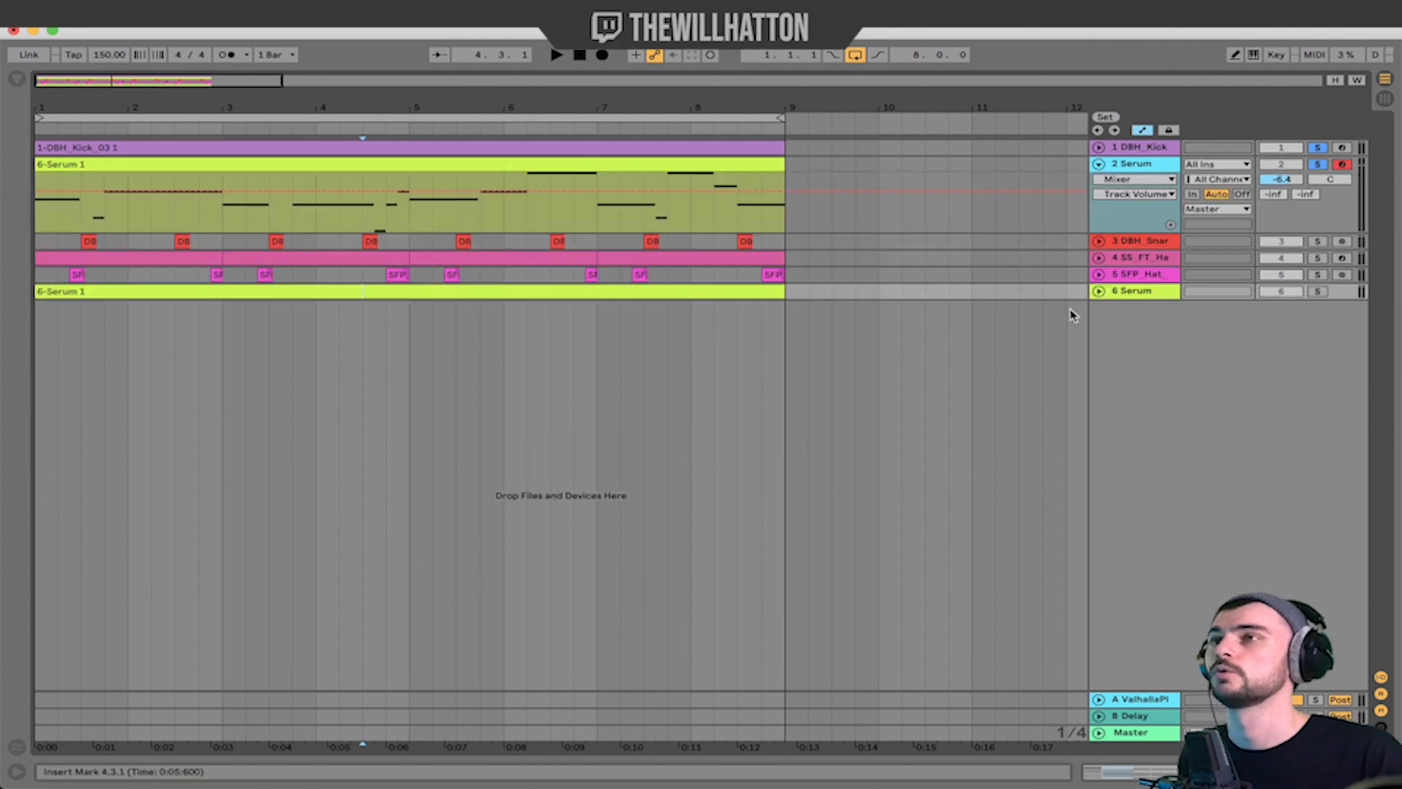
left_click(58, 191)
scroll(57, 193, "up", 8)
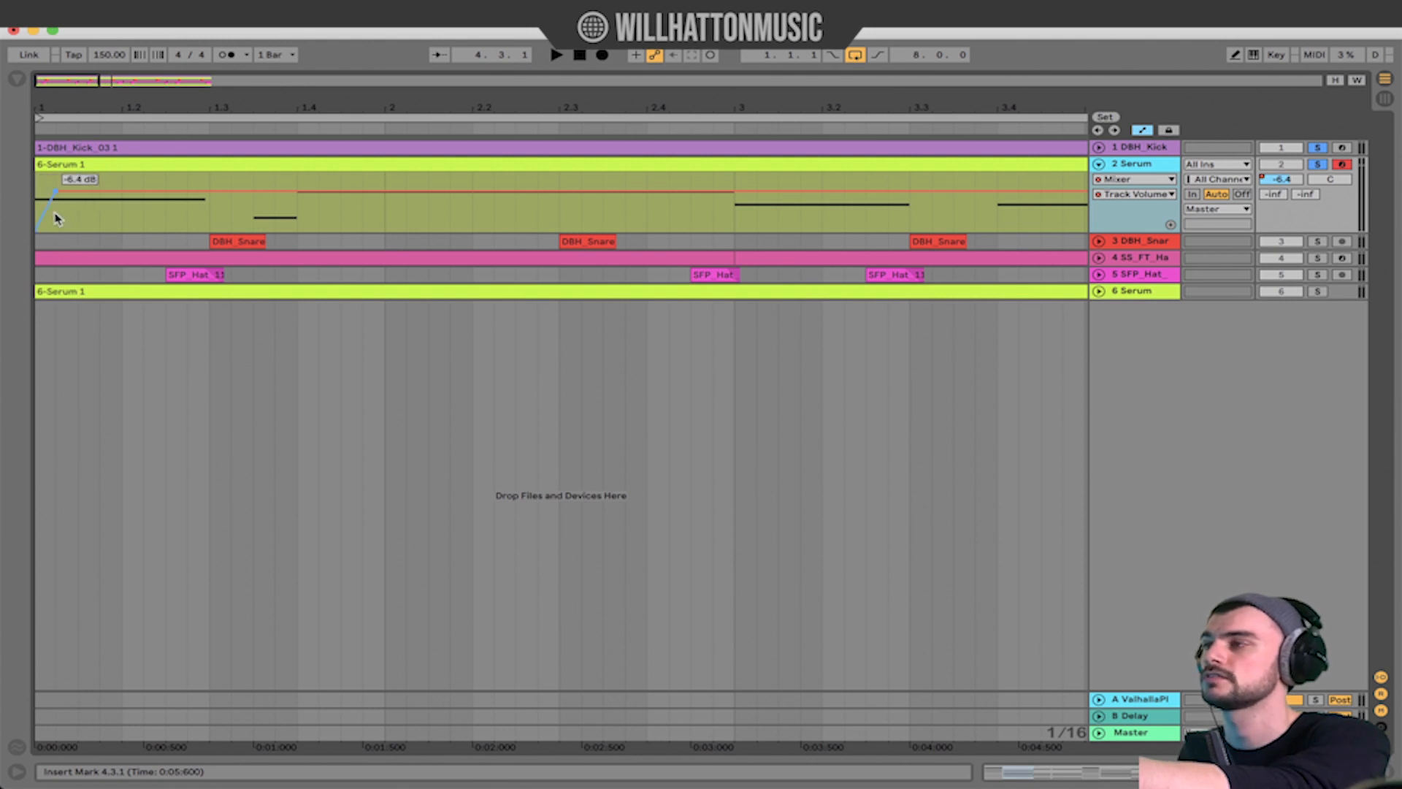
scroll(42, 209, "up", 4)
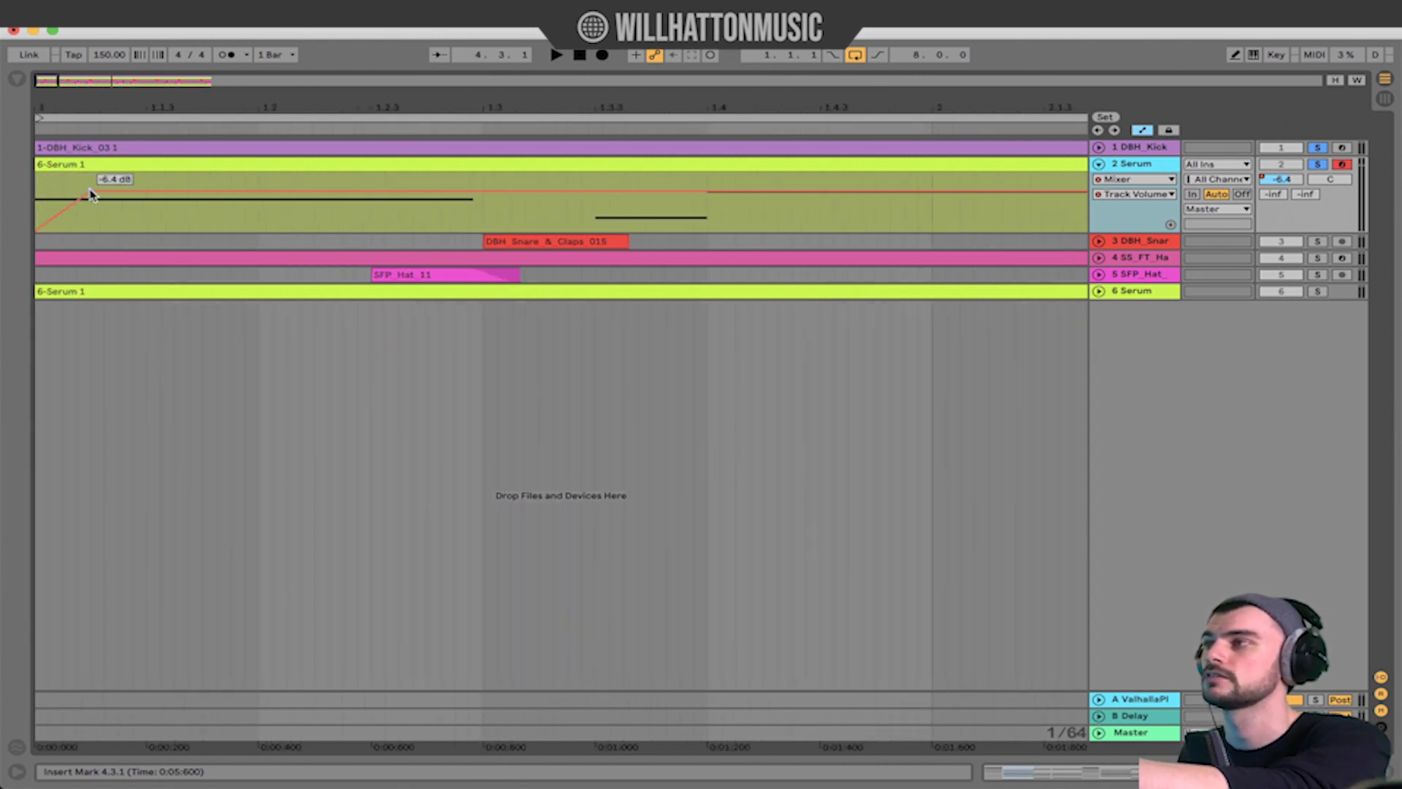
Unfold the kick track and play the soloed kick and bass from the start to check the bass volume ramp
left_click(1099, 148)
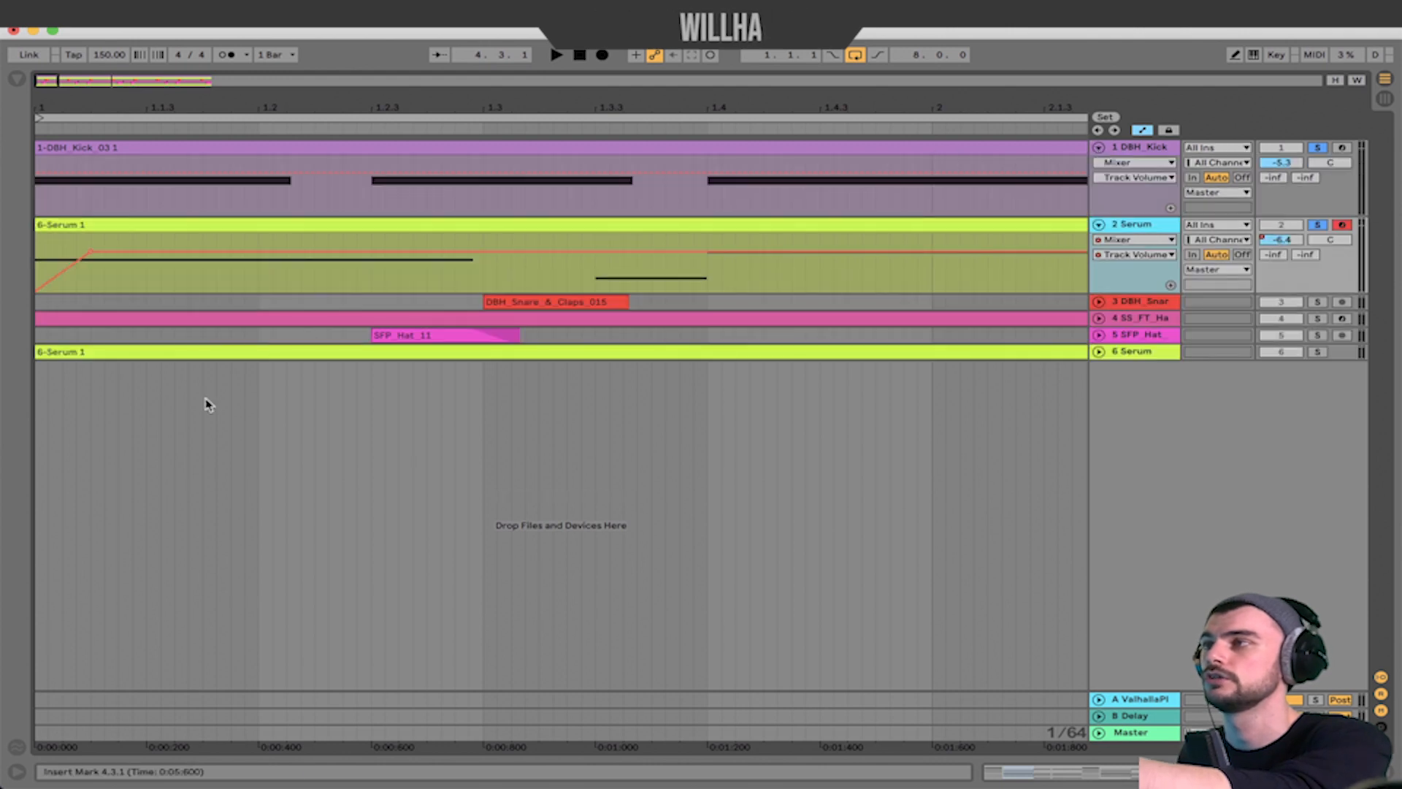
left_click(78, 224)
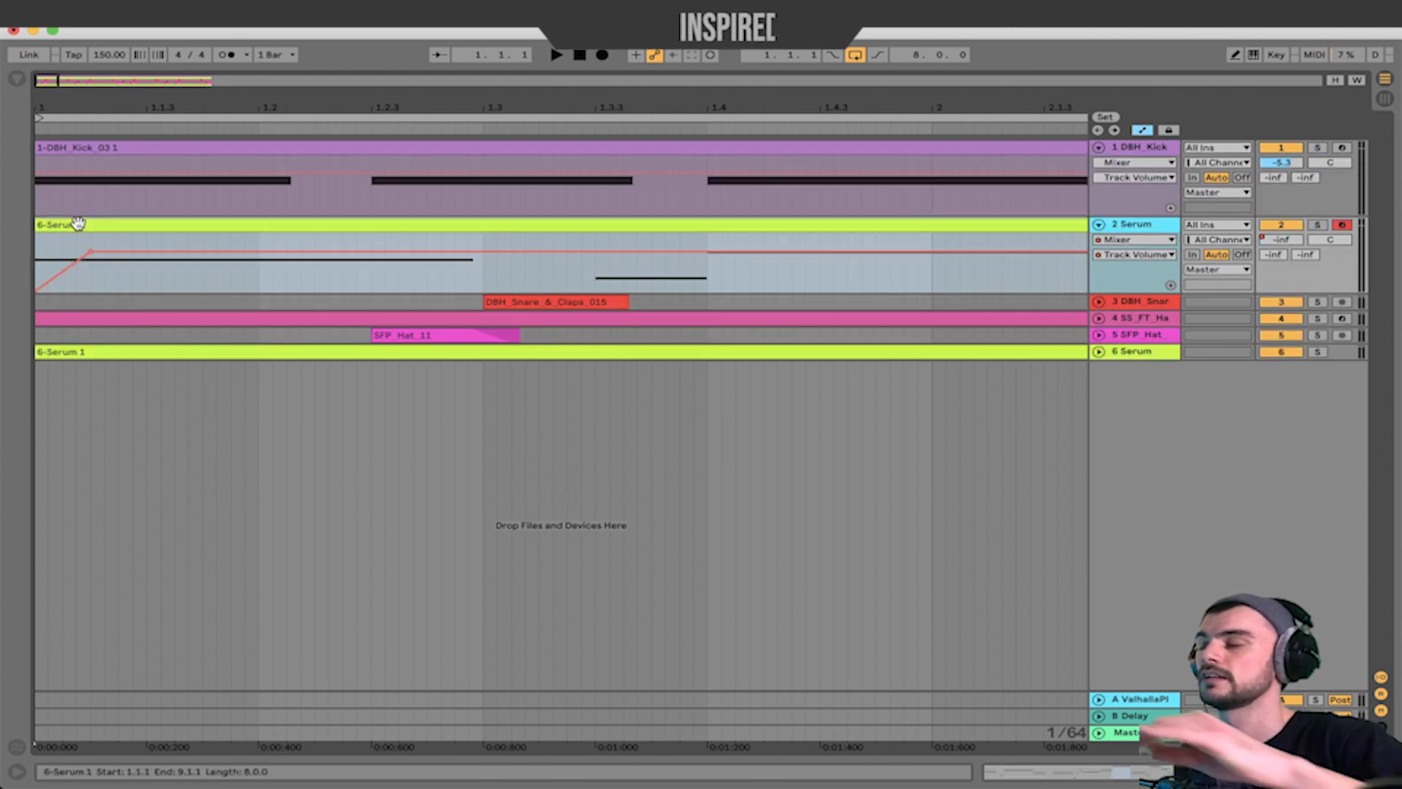
key("space")
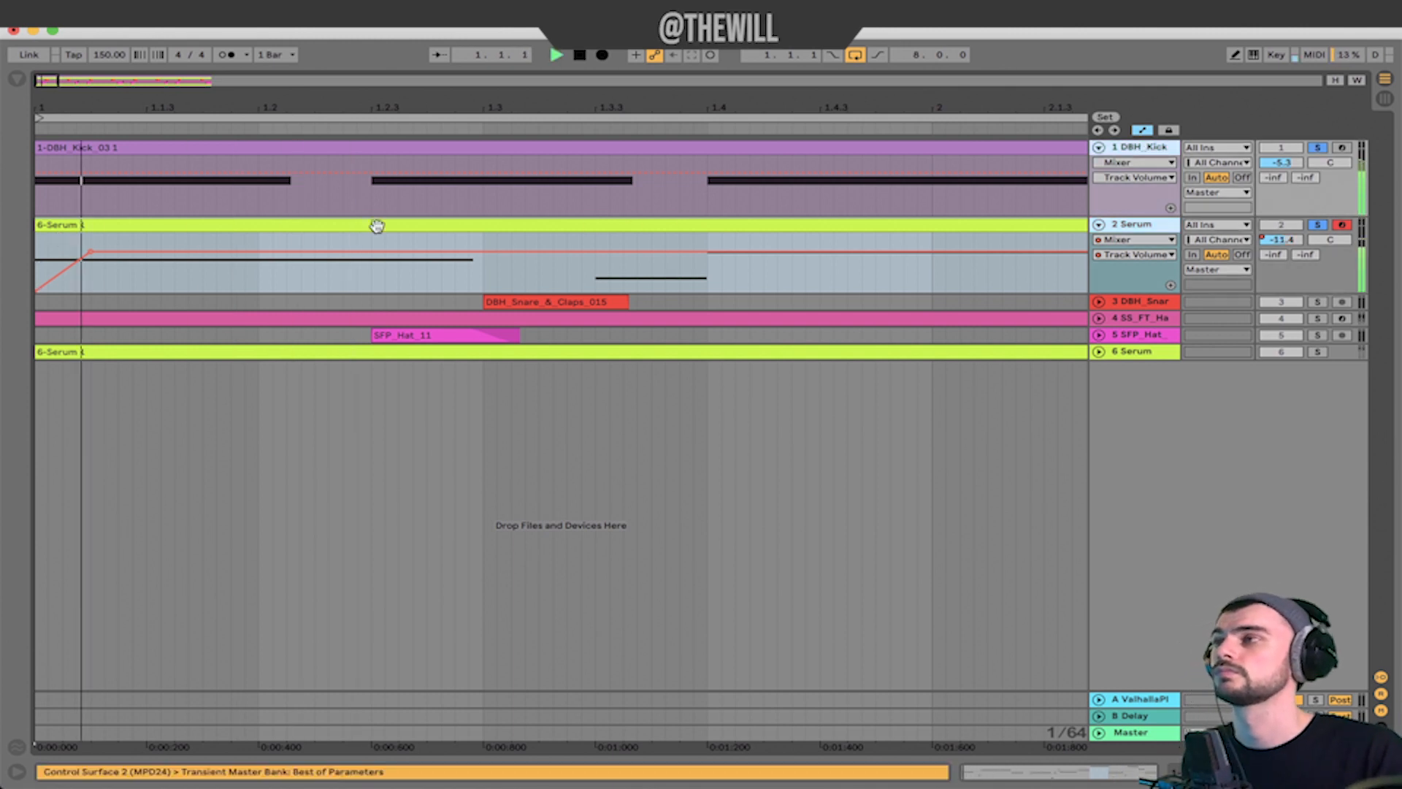
Find the Compressor in the browser, add it after the Limiter on the bass Serum track, and hide the browser
key("super+f")
type("comp")
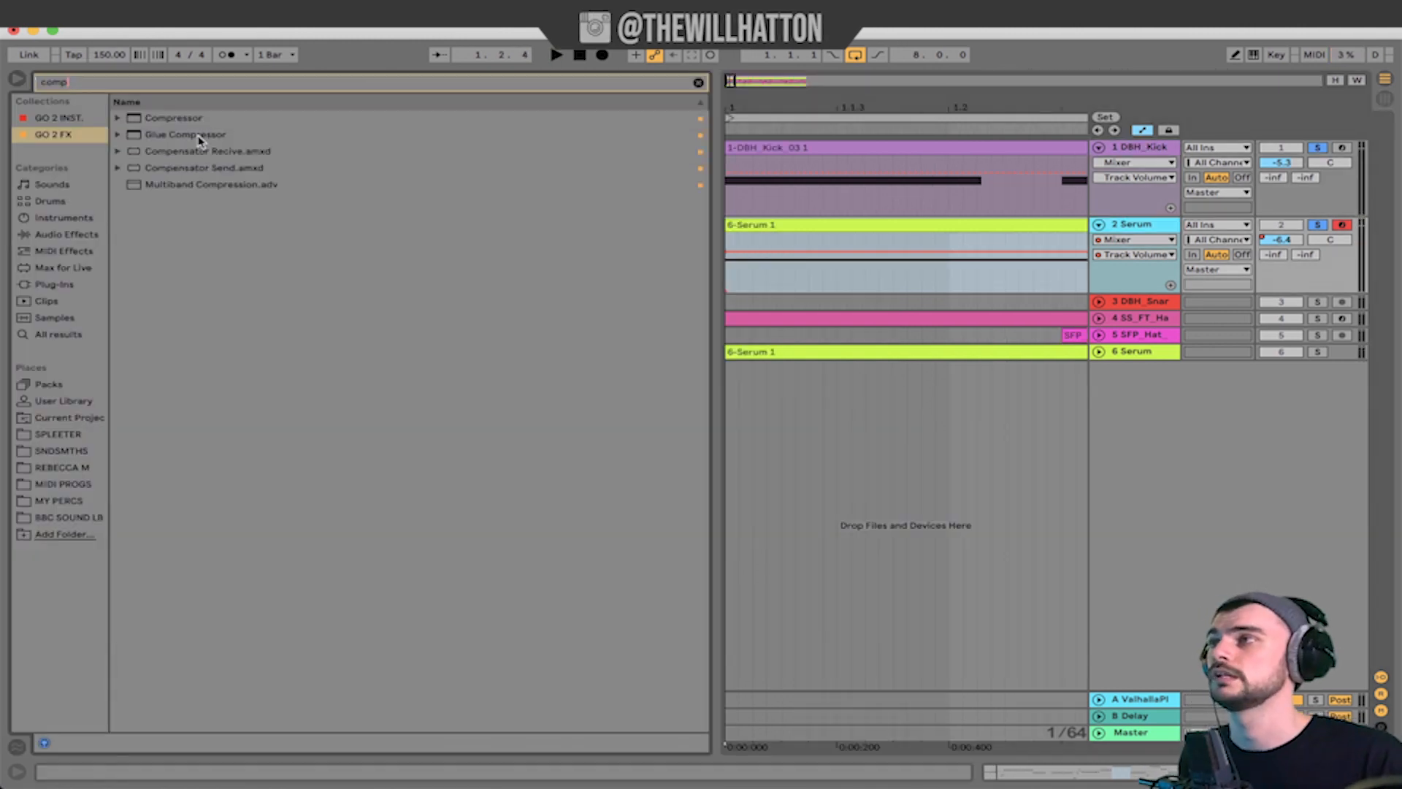
left_click_drag(162, 123, 201, 118)
left_click_drag(770, 194, 772, 195)
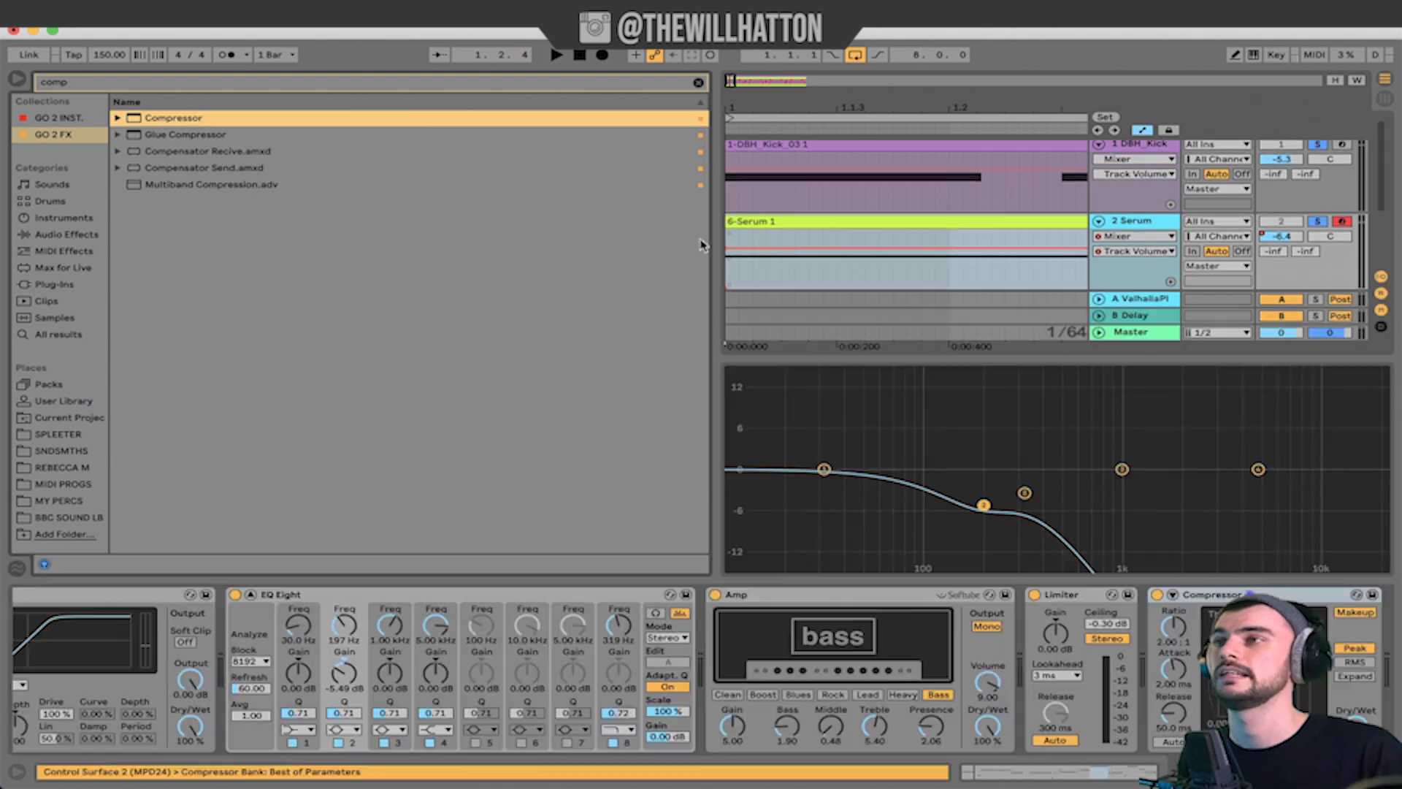
left_click(16, 79)
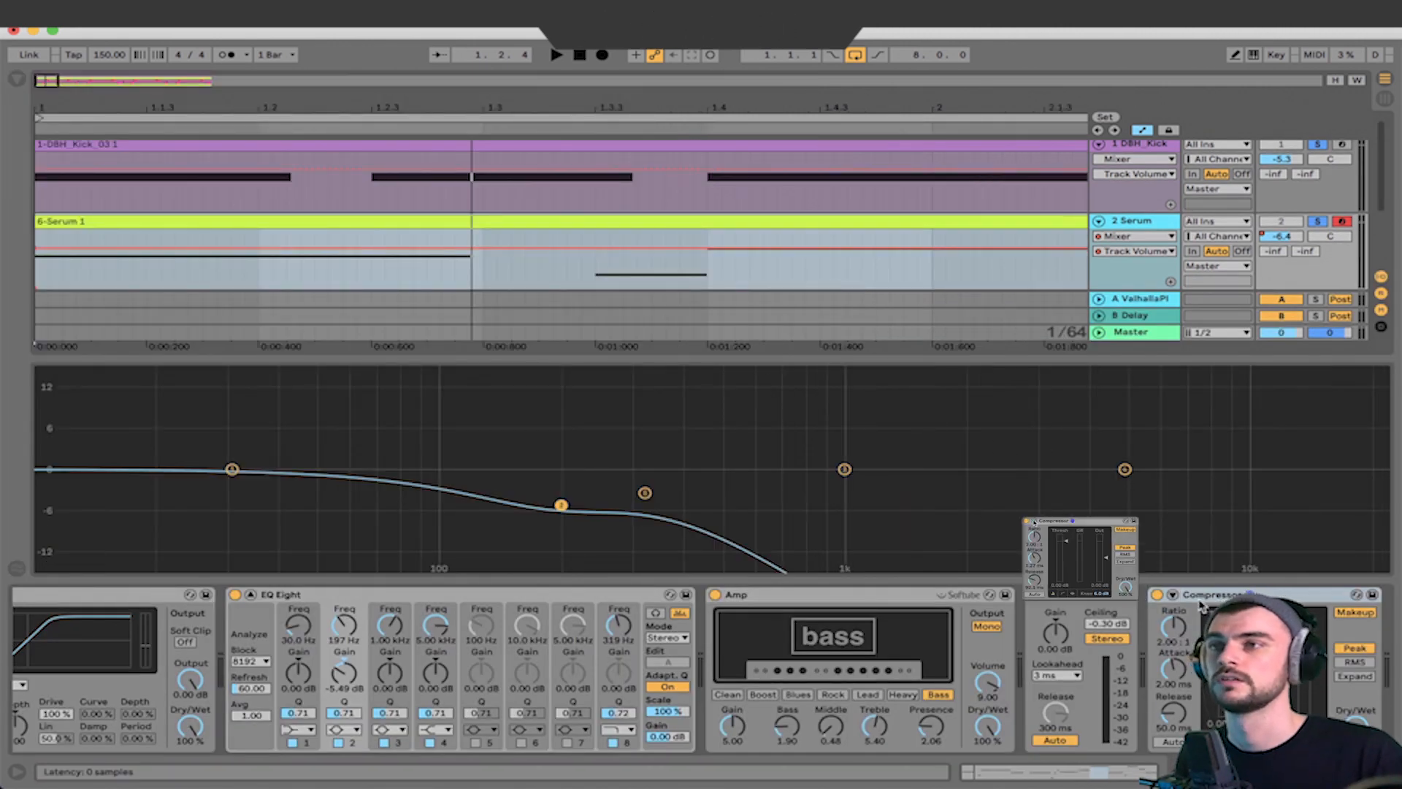
Turn on the Compressor's sidechain with 1-DBH Kick 03 as its audio source and lower the threshold to -16.4 dB
left_click(1172, 595)
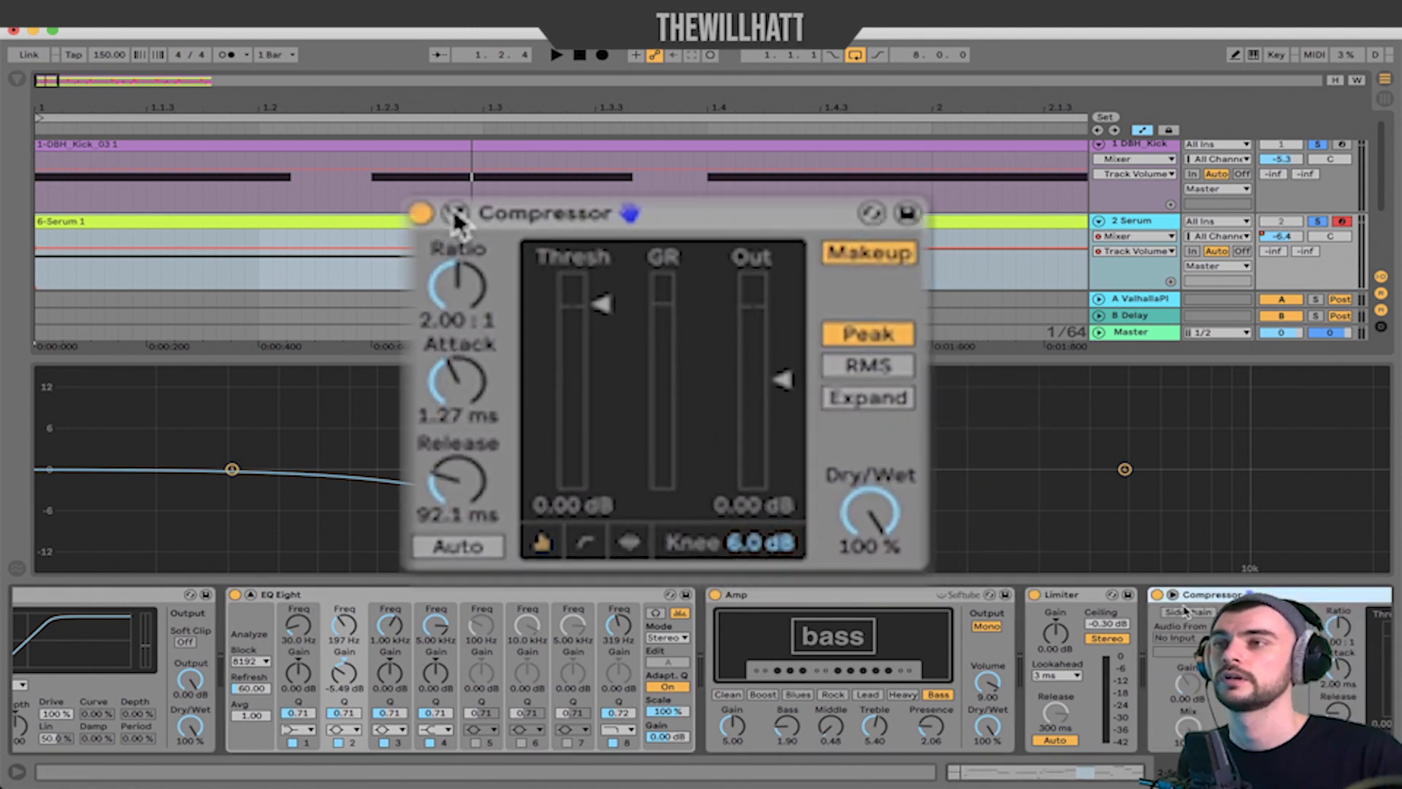
left_click(1187, 612)
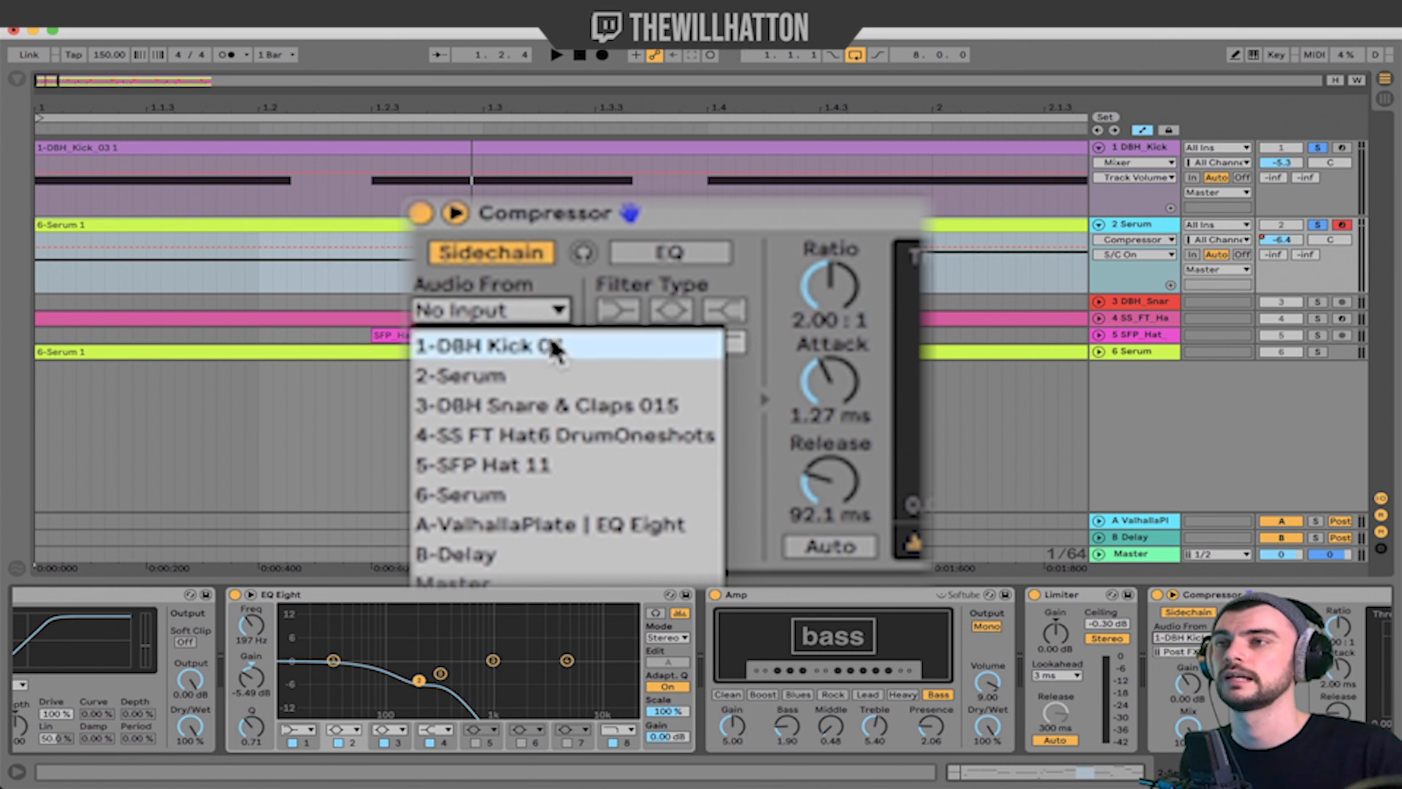
scroll(1170, 616, "right", 4)
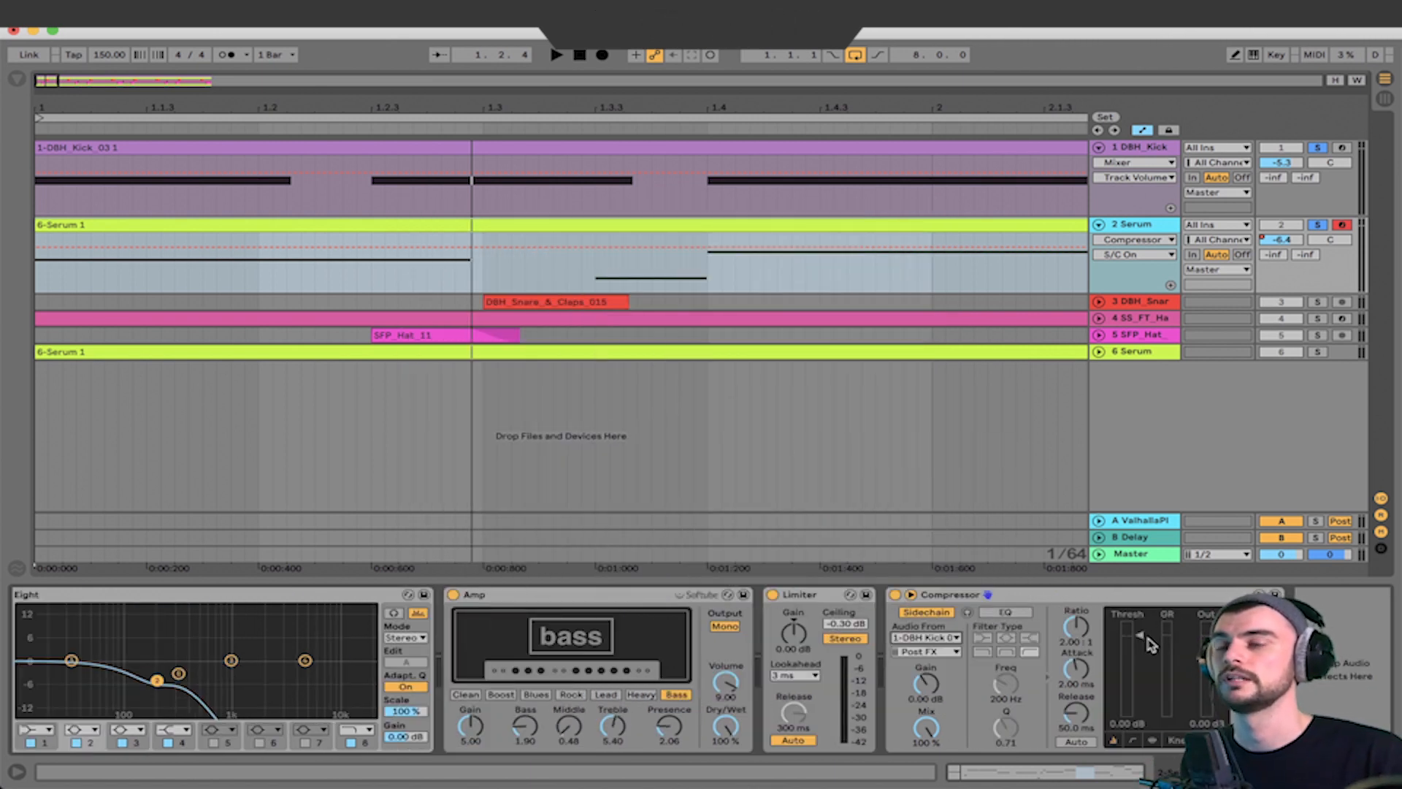
left_click_drag(1139, 635, 1143, 681)
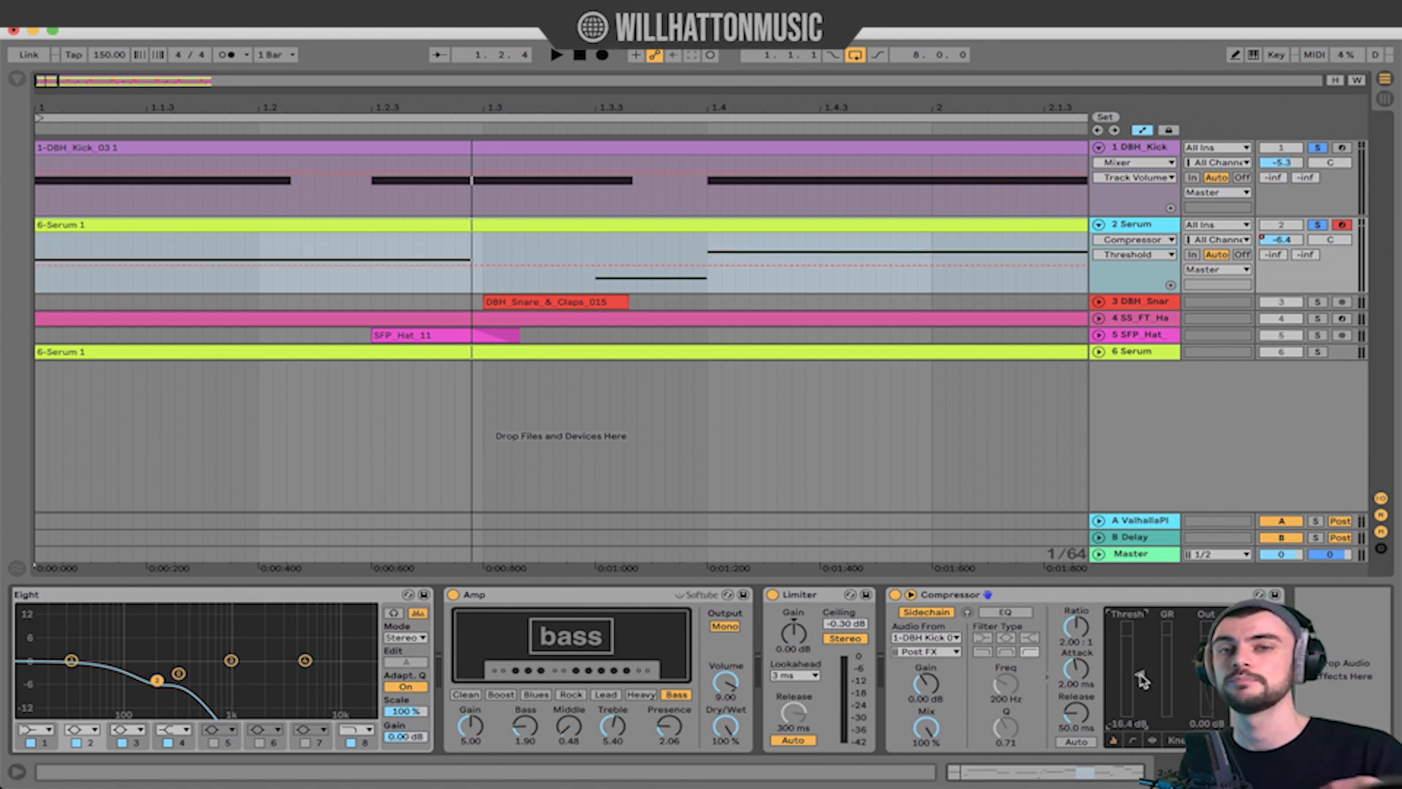
Solo the bass track and, during playback, lower the Compressor's threshold to -inf dB and set its attack to 0.20 ms
left_click(1142, 225)
key("s")
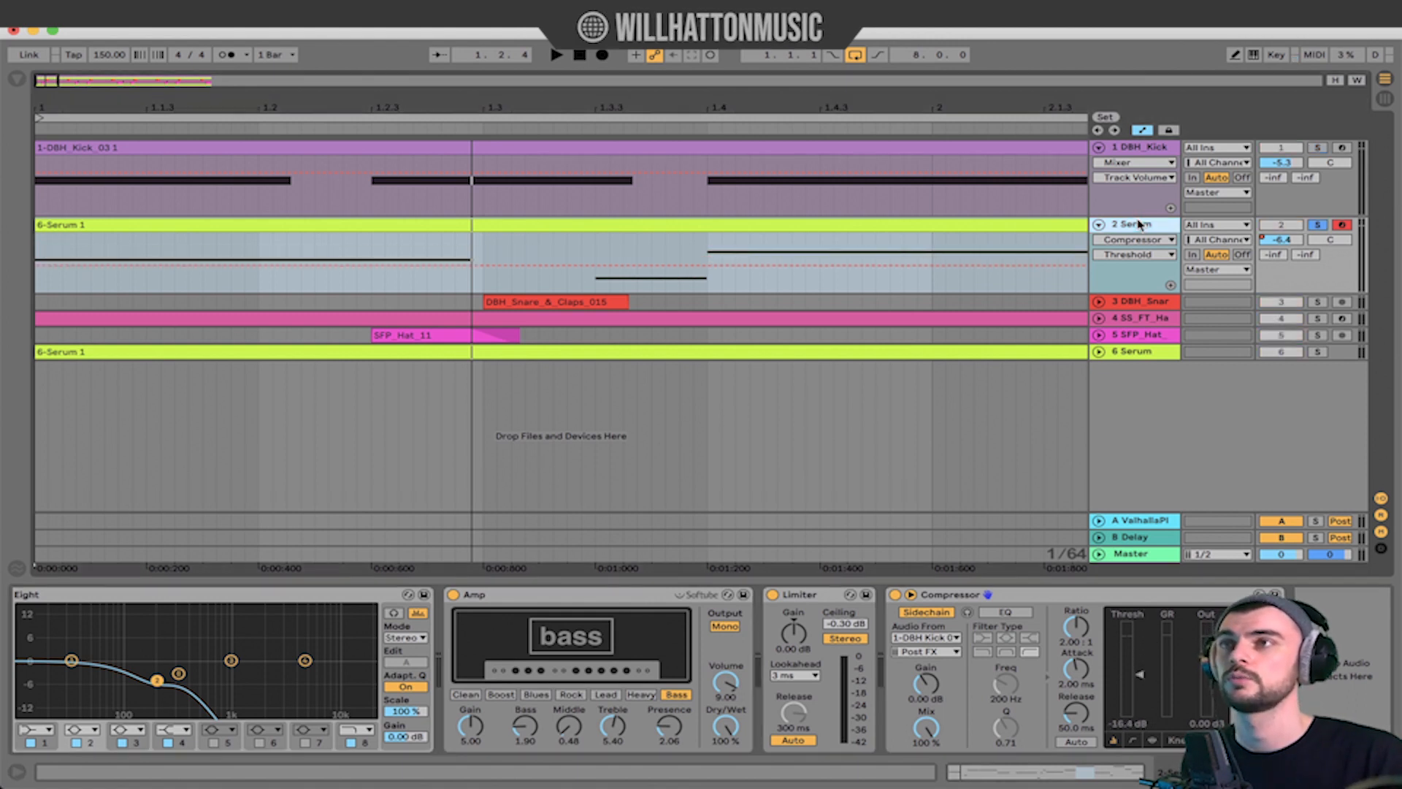
key("space")
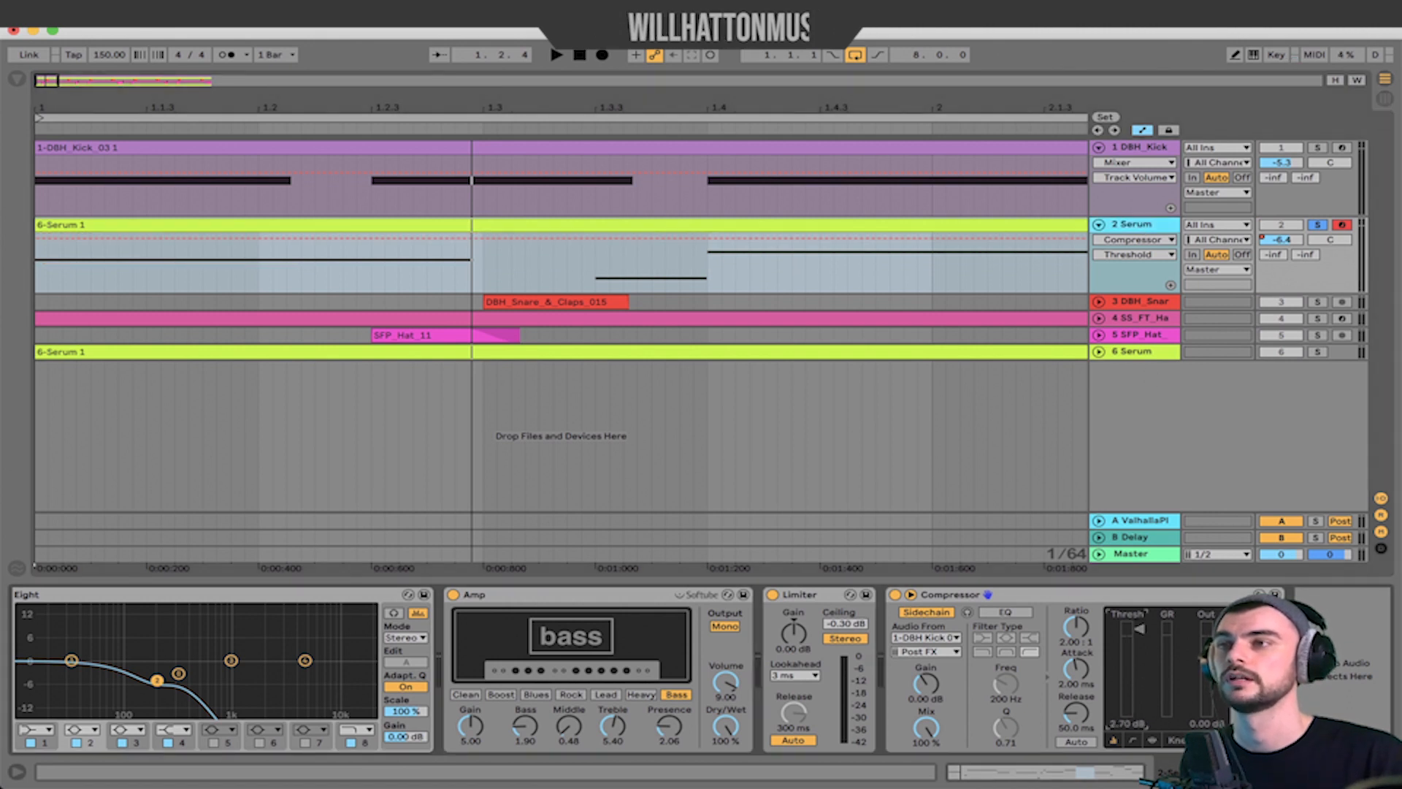
left_click_drag(1153, 668, 1141, 640)
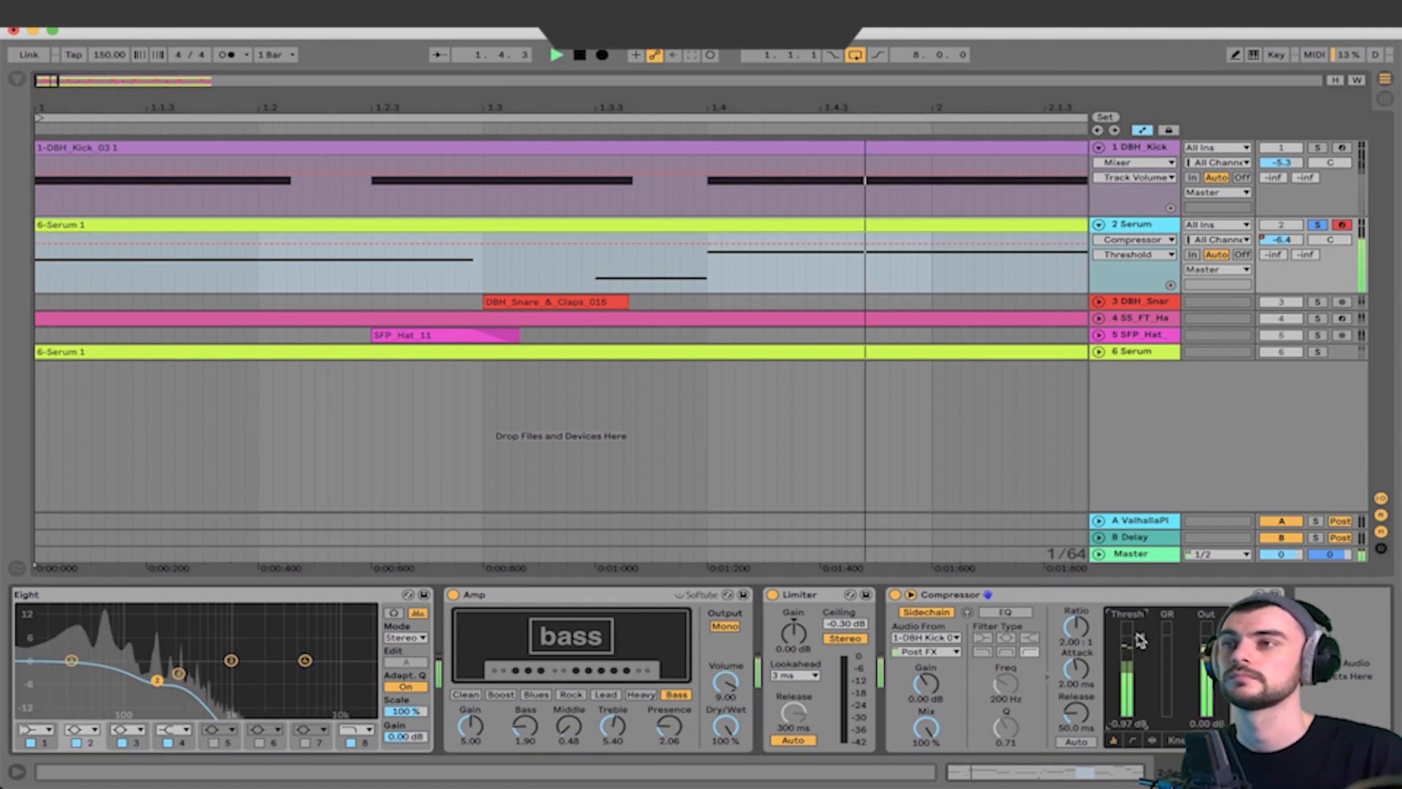
left_click_drag(1140, 640, 1140, 657)
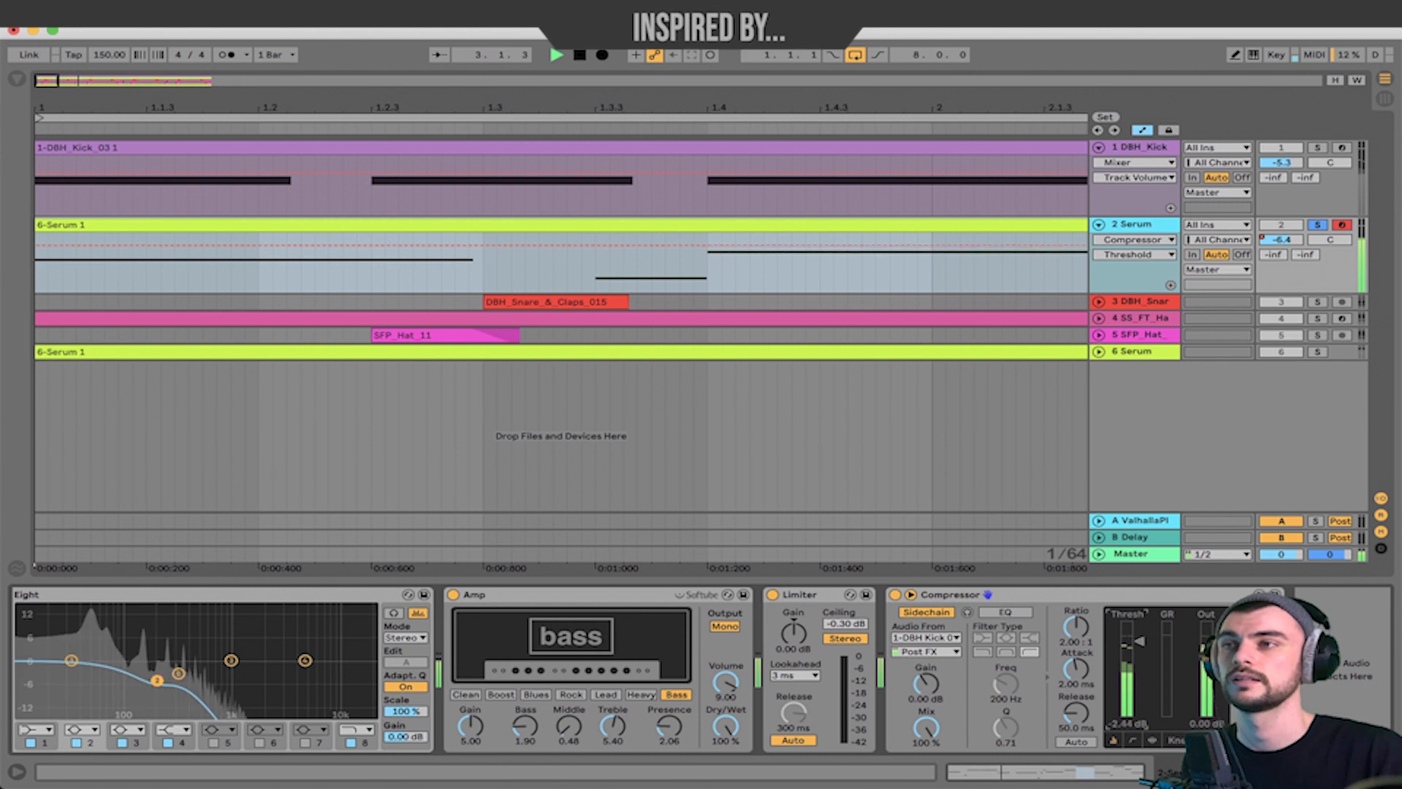
left_click_drag(967, 577, 968, 649)
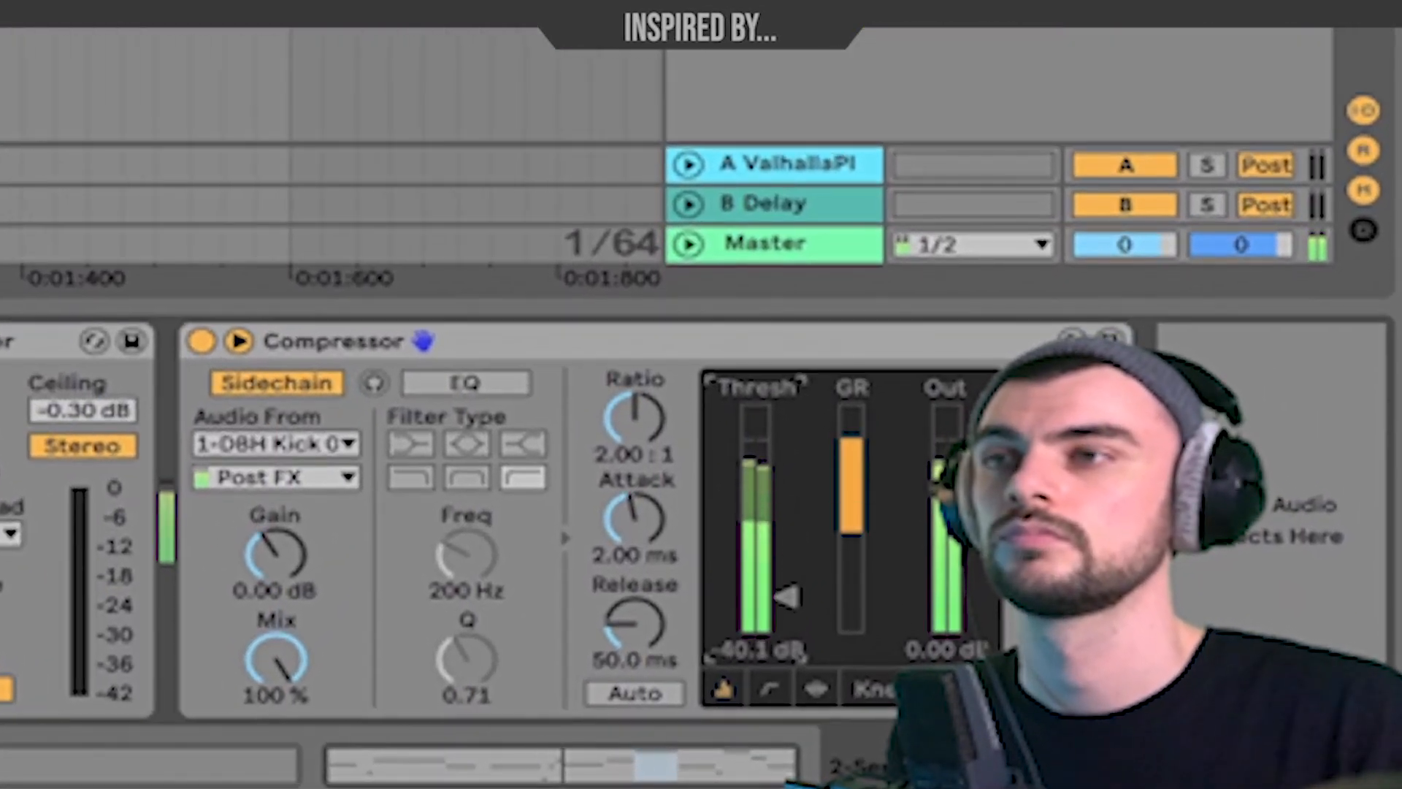
left_click_drag(787, 597, 787, 629)
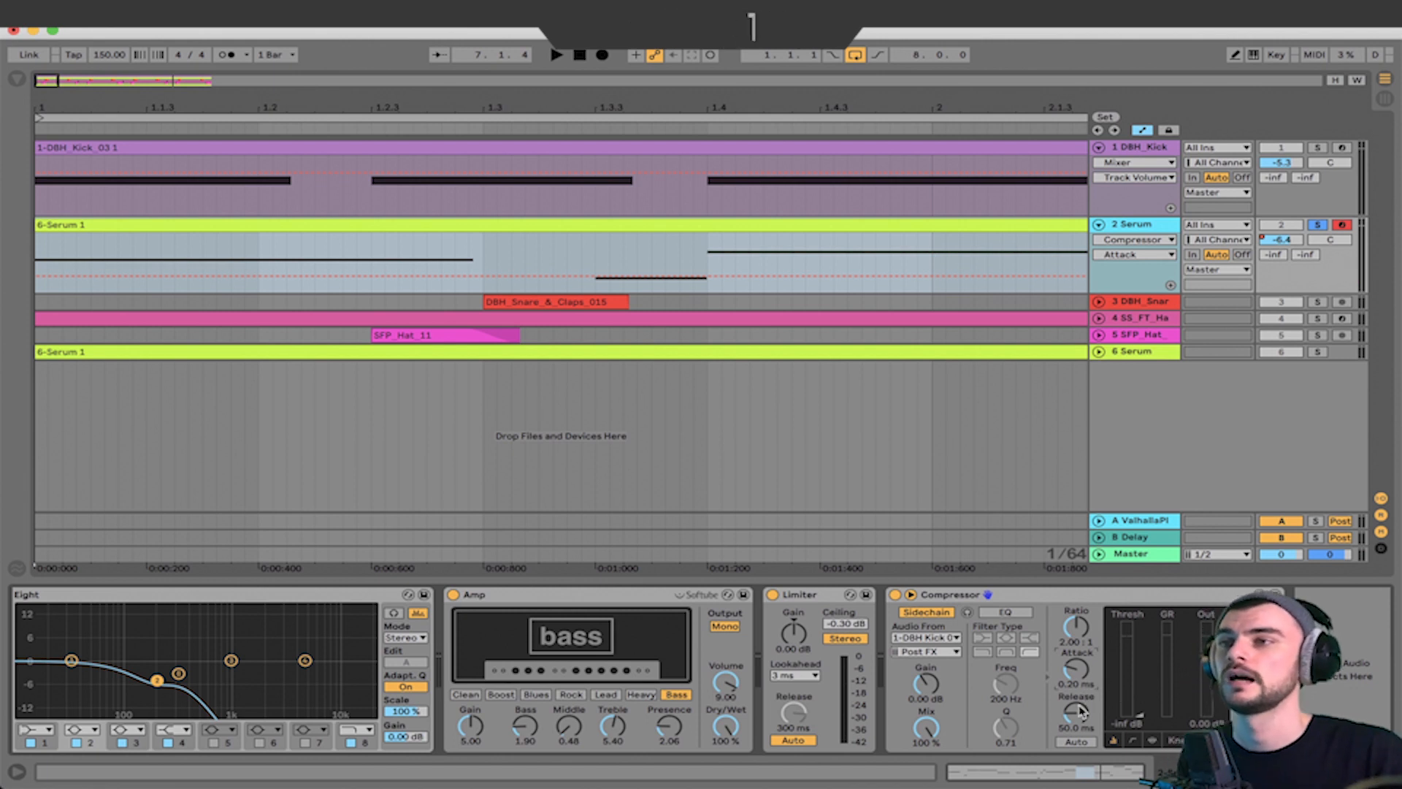
Solo the kick and bass together and, during playback, set the Compressor's threshold to about -26.3 dB and its release to 92.1 ms
left_click(1136, 708)
left_click(1139, 150)
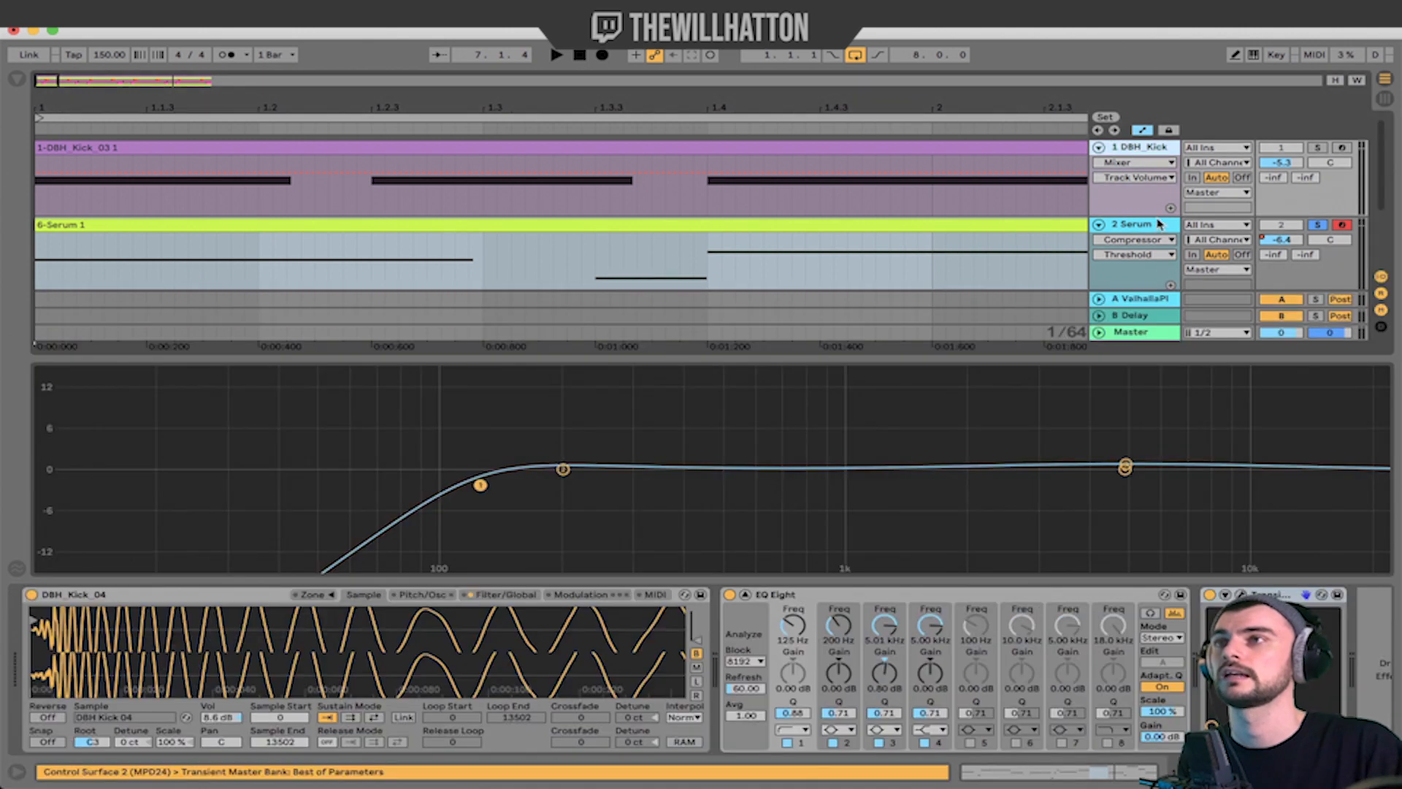
left_click(1151, 224, "shift")
key("space")
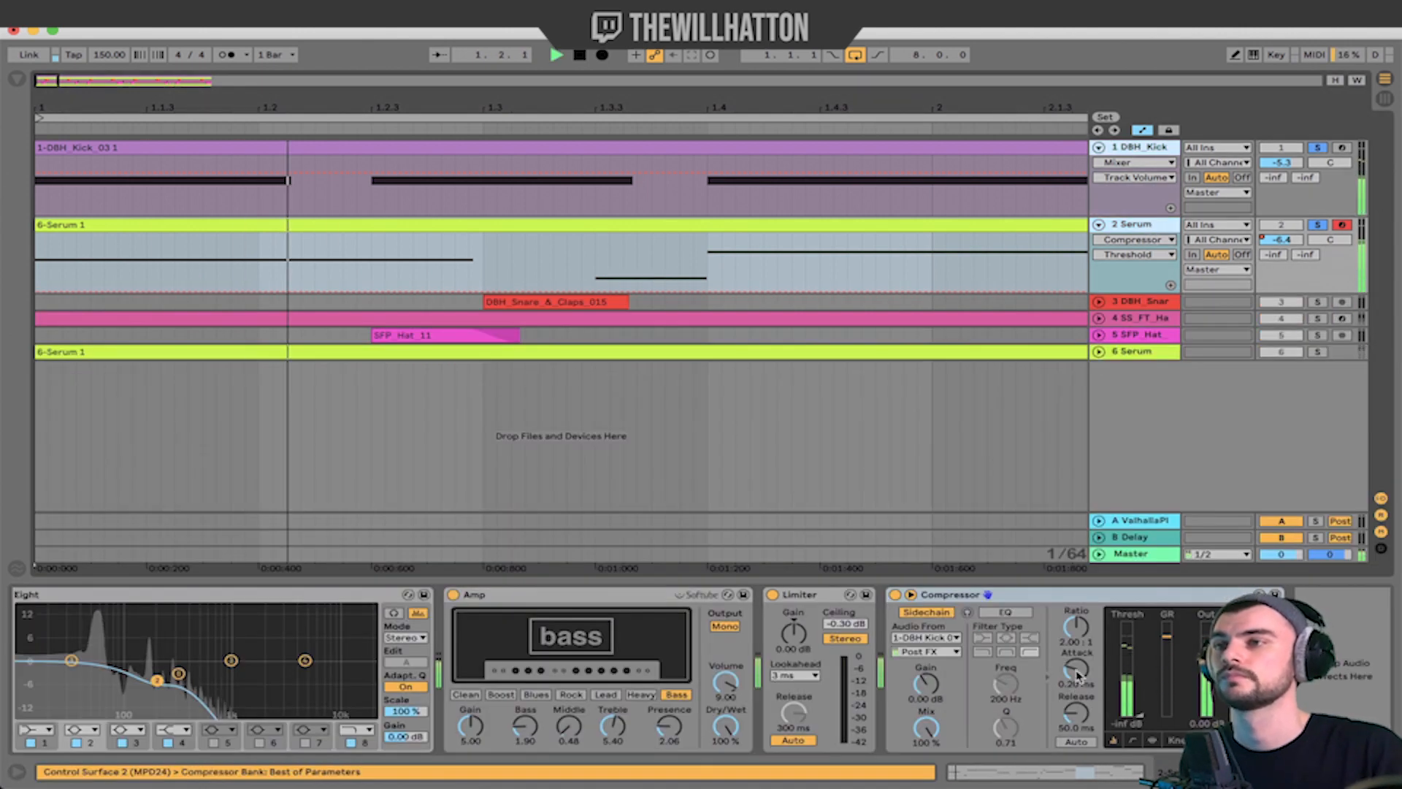
mouse_move(1140, 694)
left_mouse_down()
mouse_move(1077, 706)
mouse_move(1140, 693)
mouse_move(1140, 666)
mouse_move(1140, 691)
left_mouse_up()
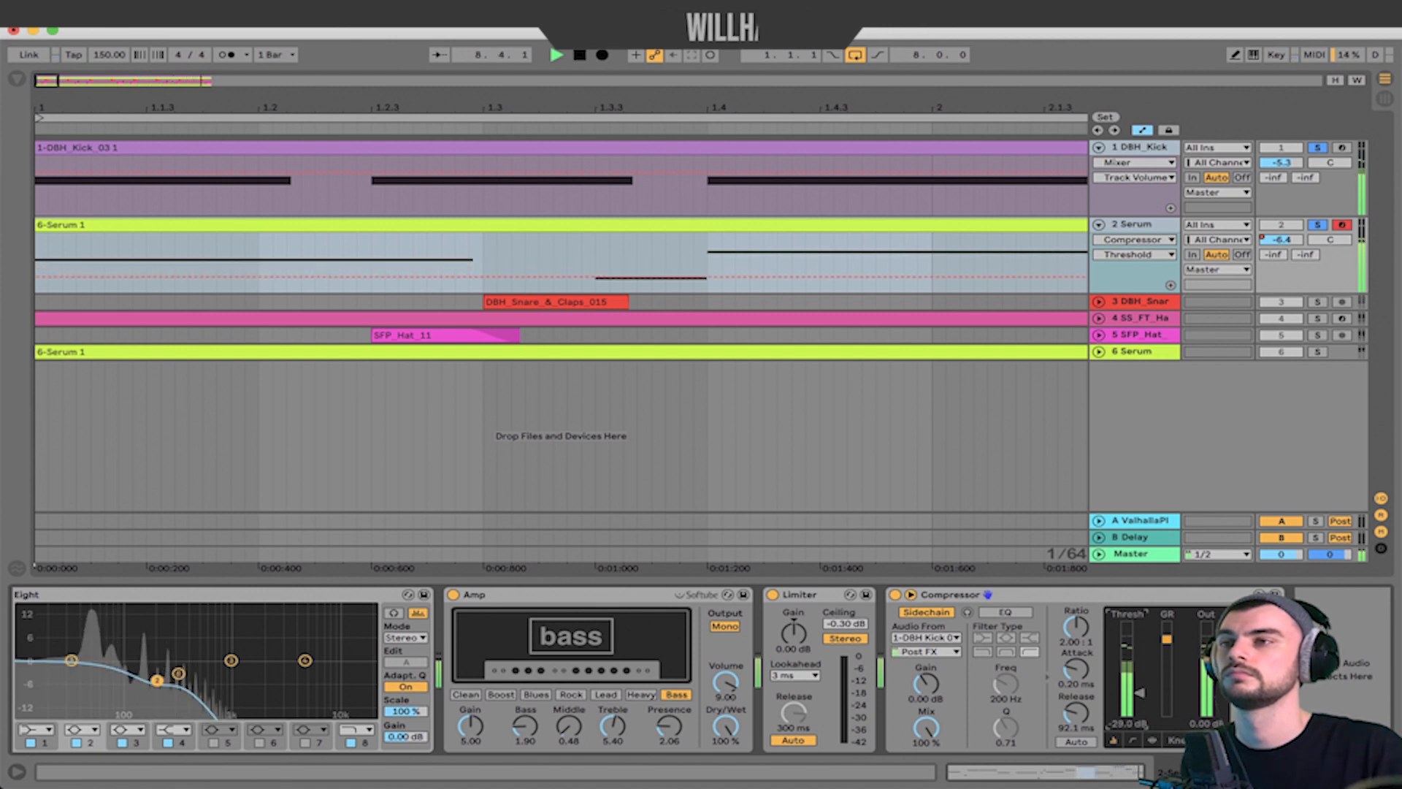
key("space")
Switch to the session mixer and play the snare track soloed to hear its reverb send
key("Tab")
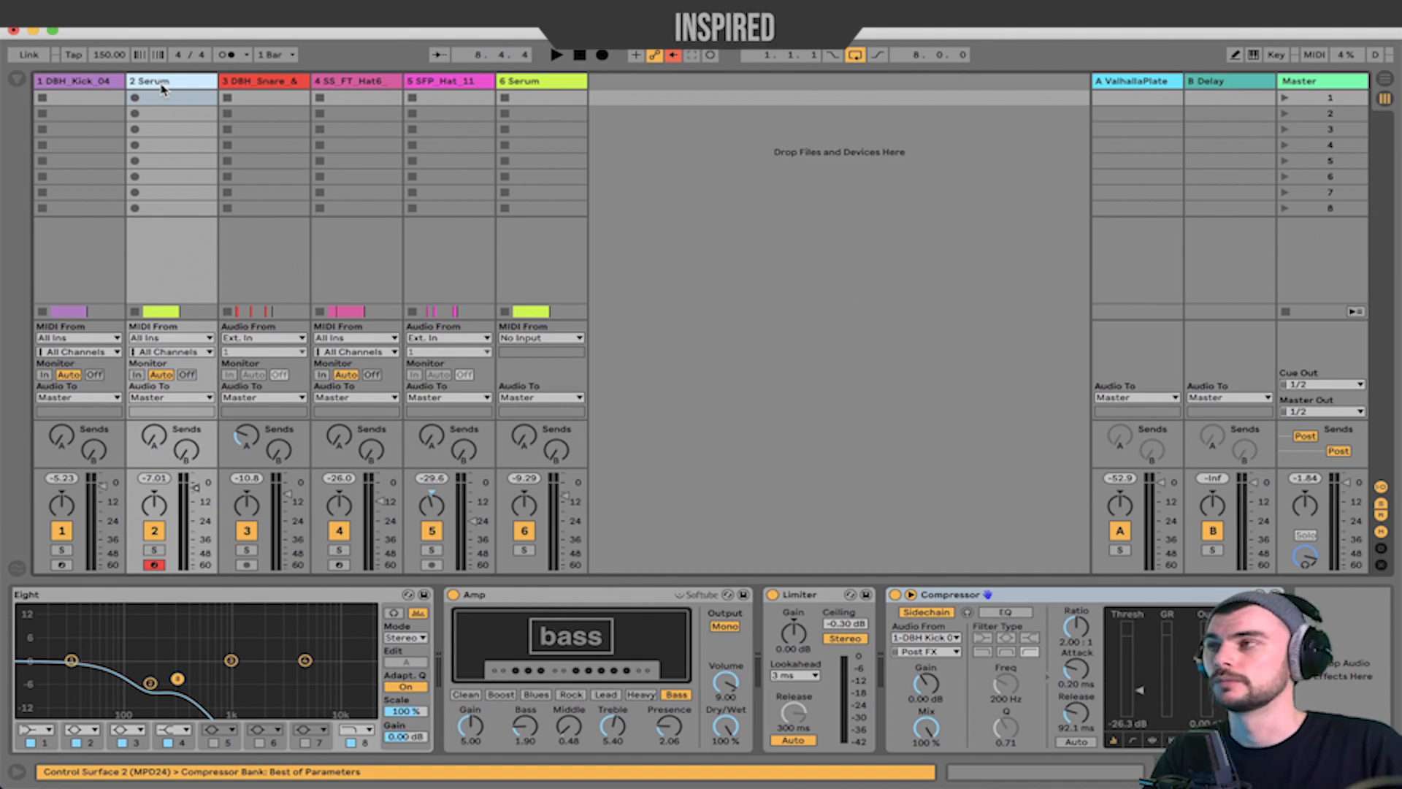
left_click(252, 84)
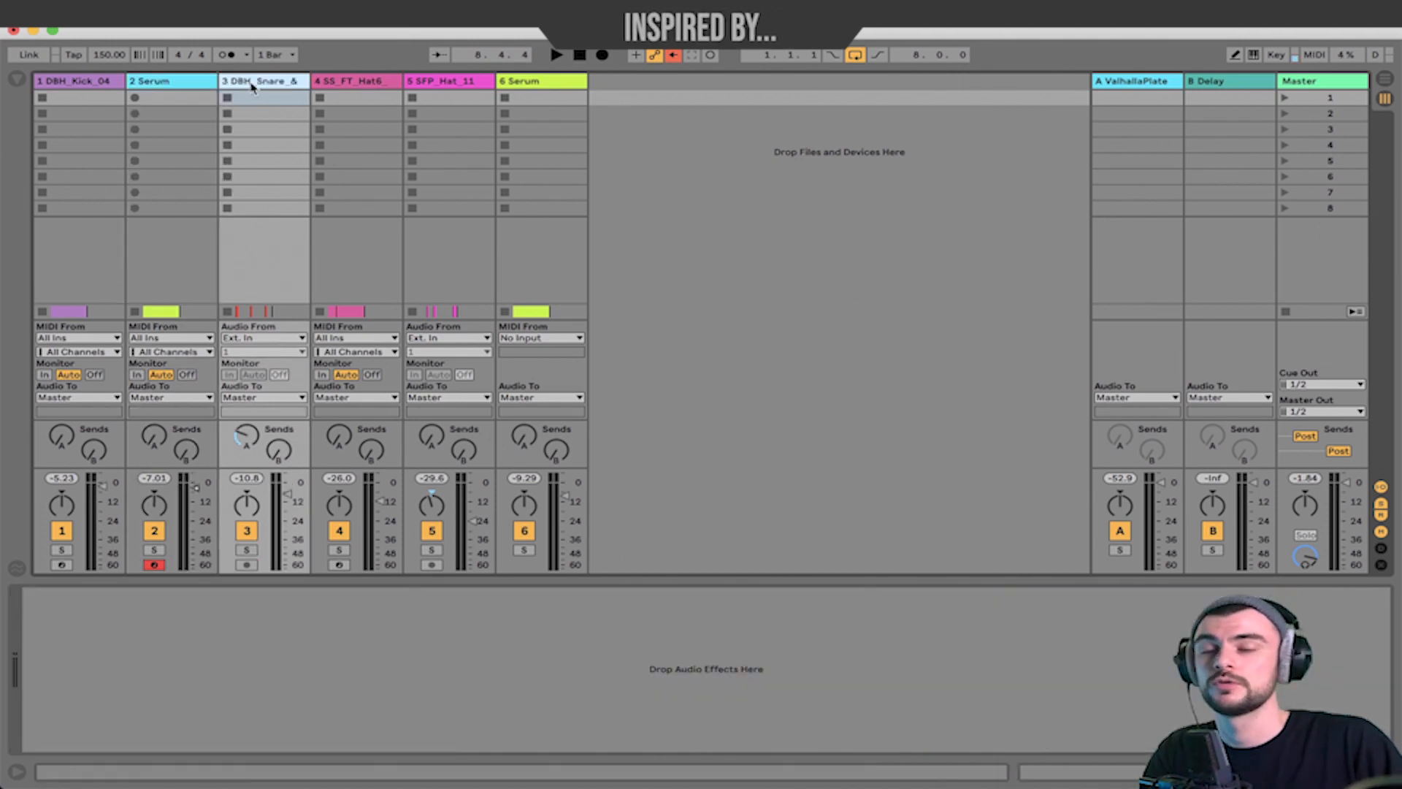
key("space")
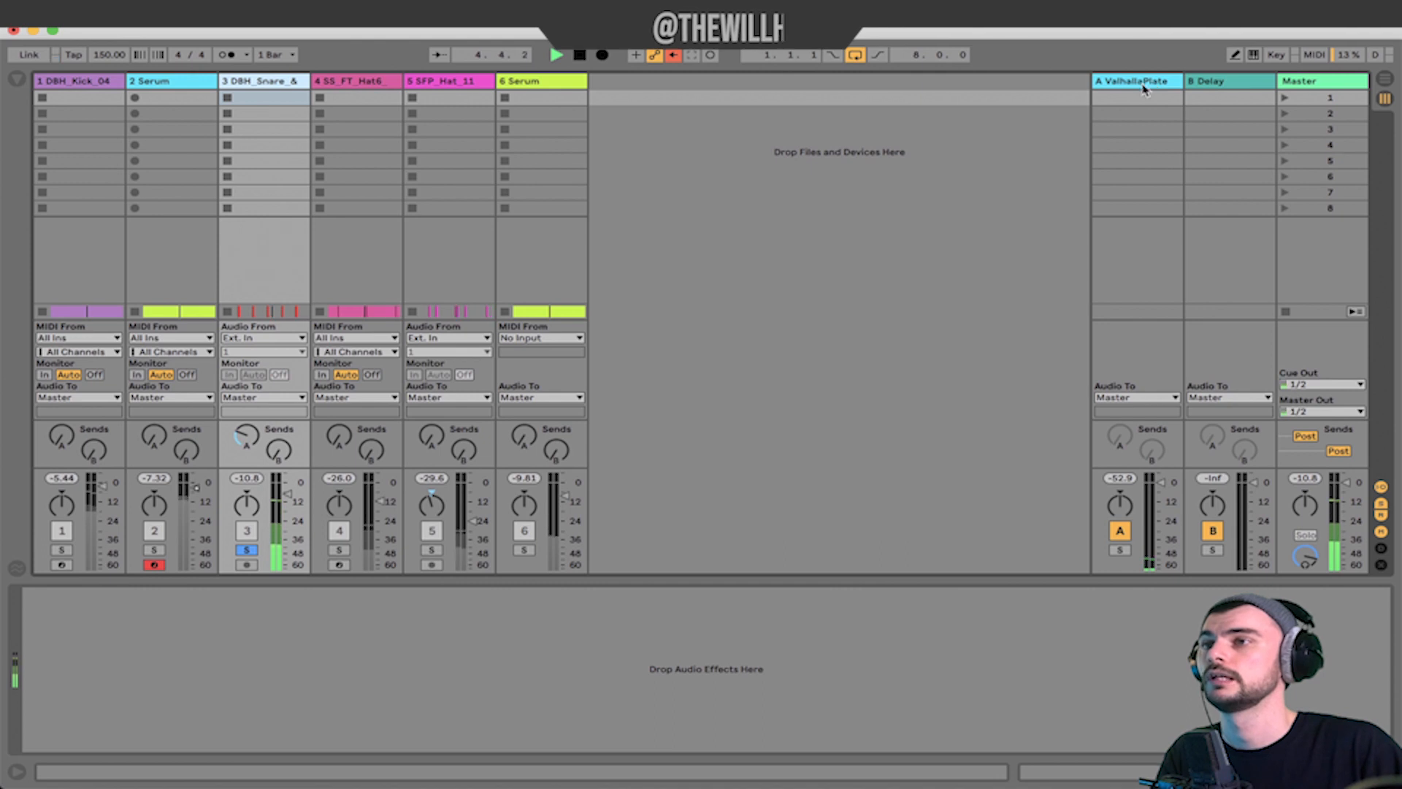
key("space")
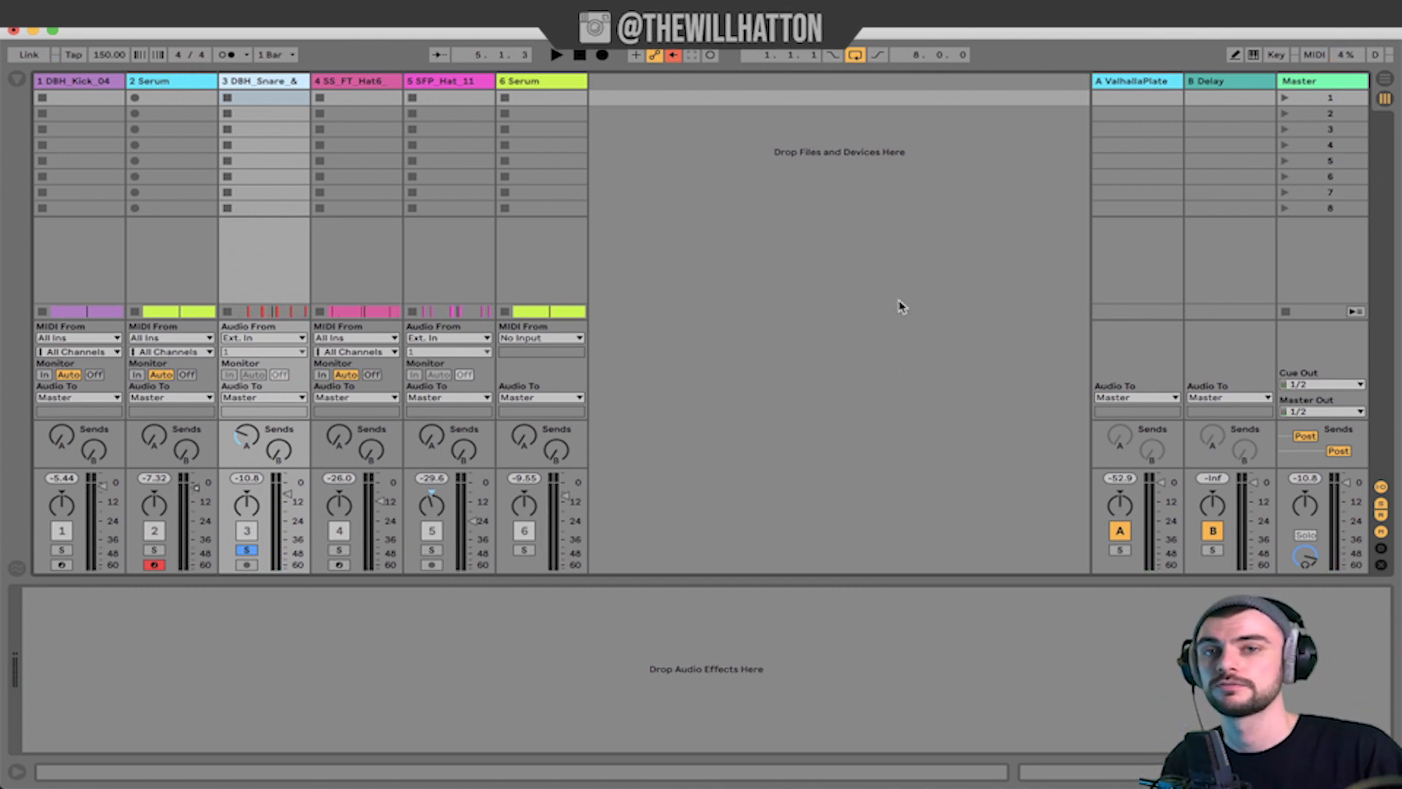
Add an EQ Eight after ValhallaPlate on return track A
left_click(1141, 81)
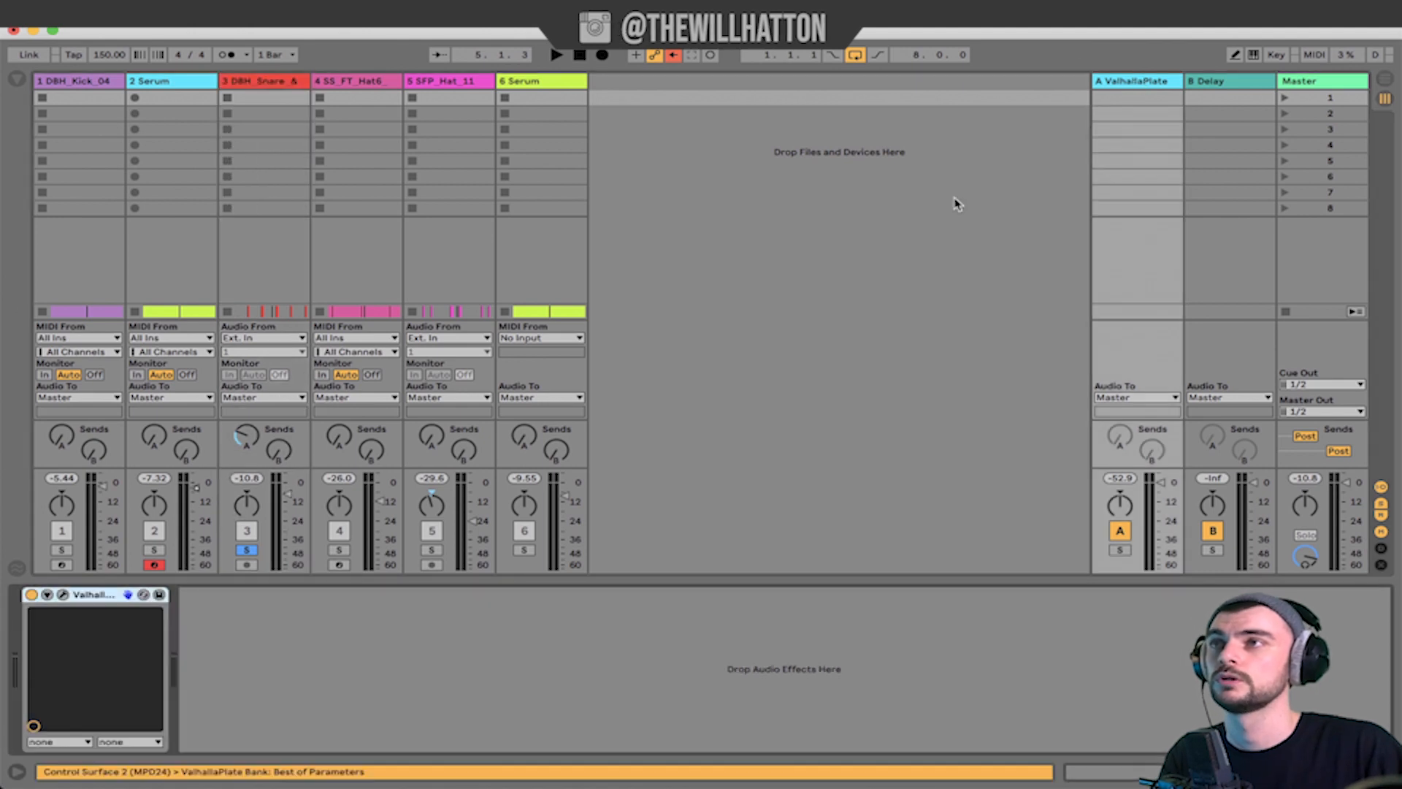
key("super+f")
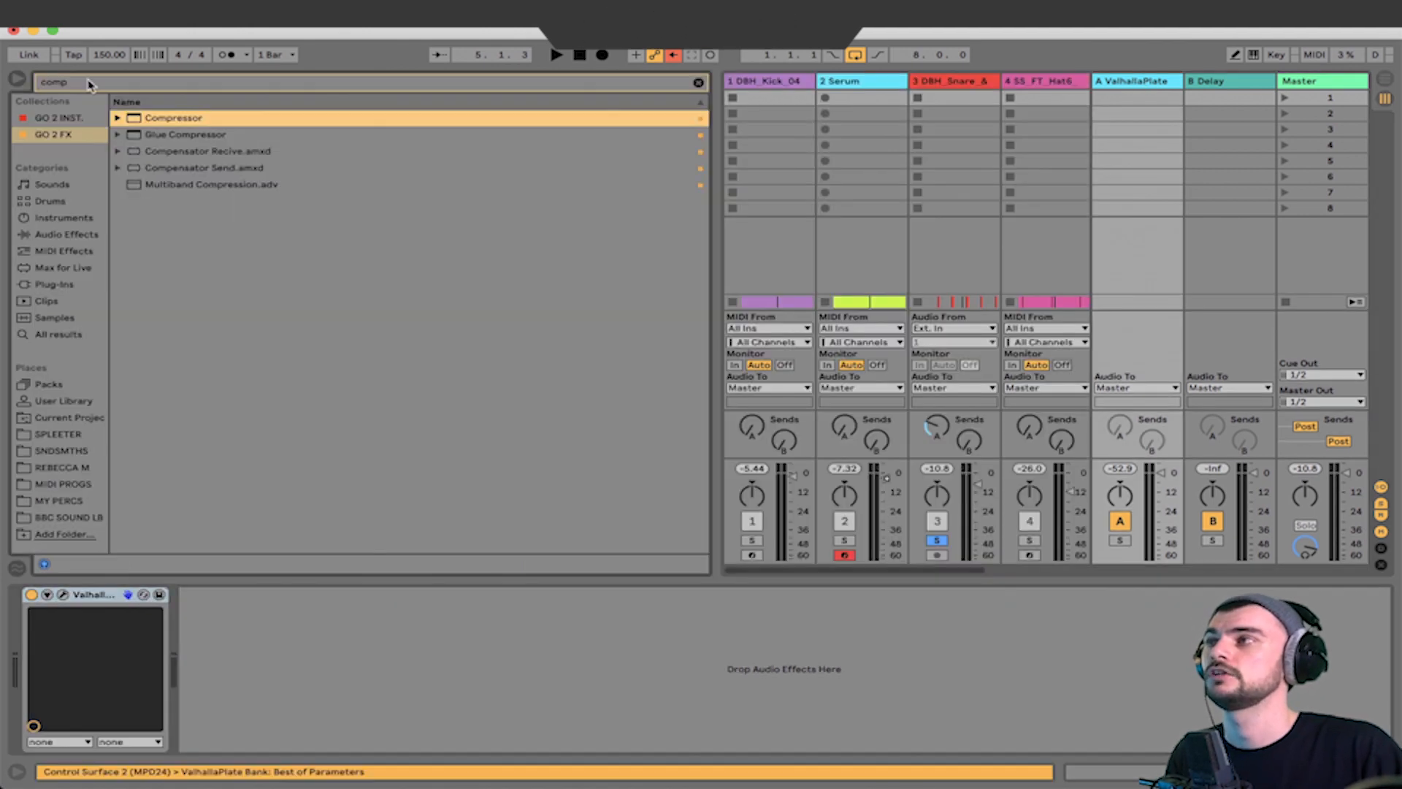
left_click_drag(168, 119, 255, 619)
left_click(88, 610)
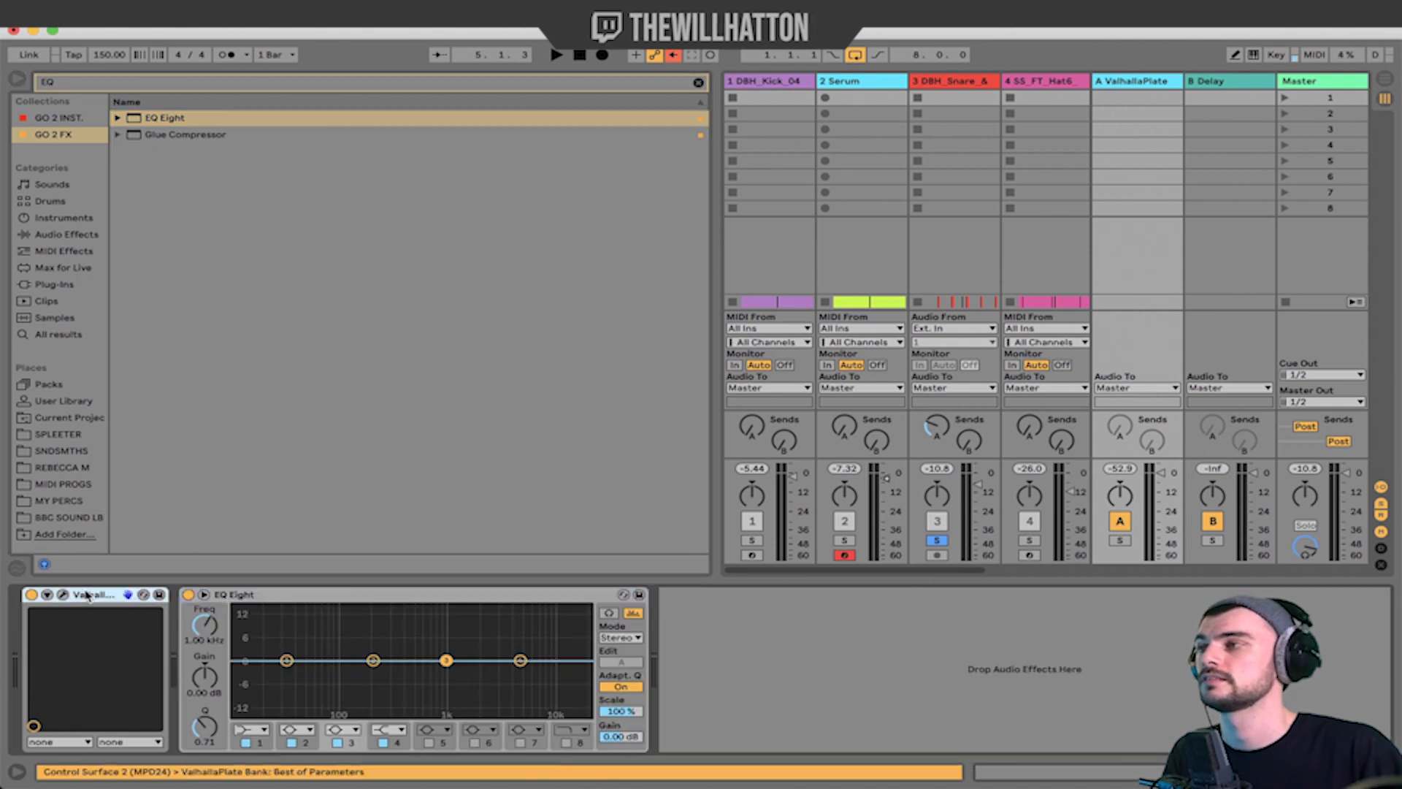
Open ValhallaPlate, try cutting its LowGain to -12.0 dB, return it to 0.0 dB, and close the plug-in window
left_click(64, 595)
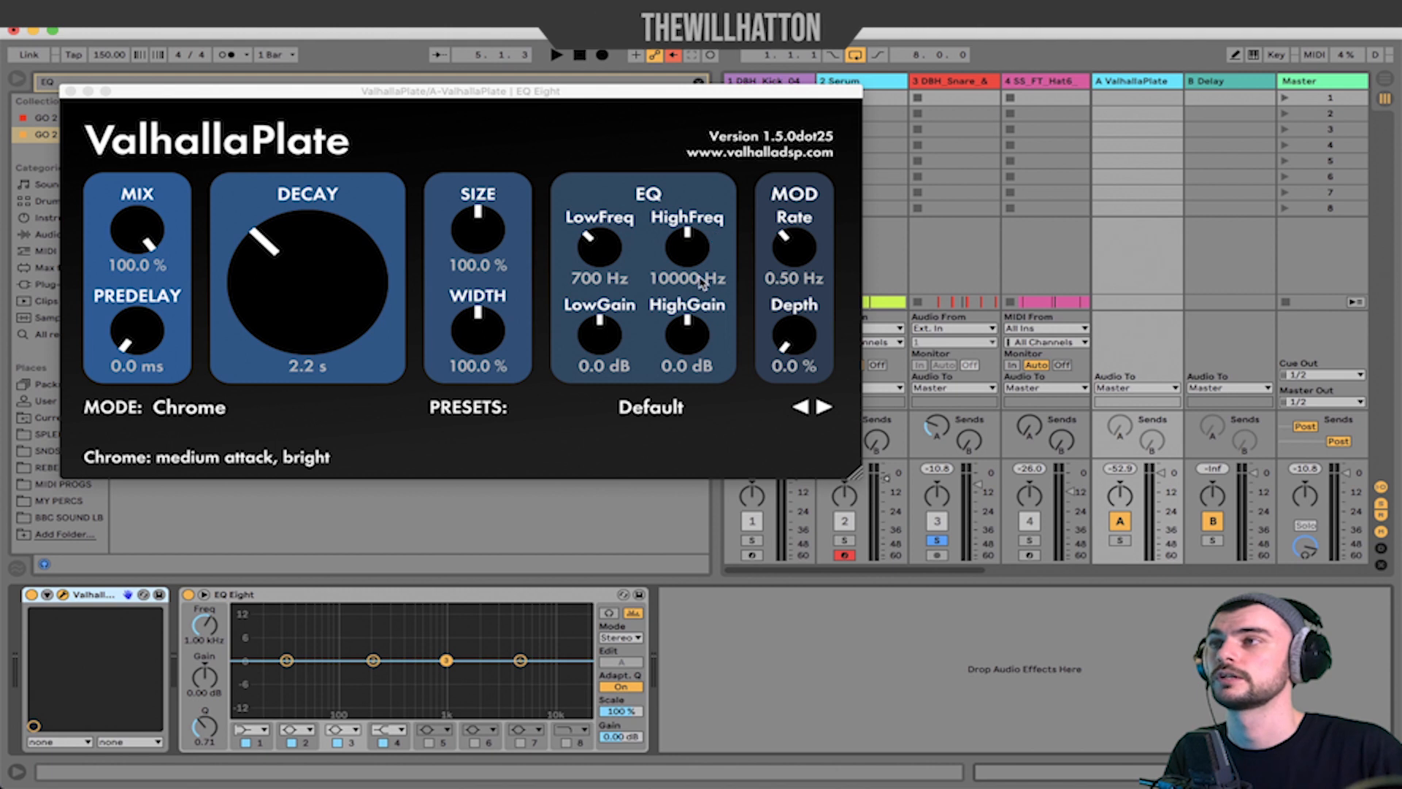
left_click_drag(599, 335, 635, 491)
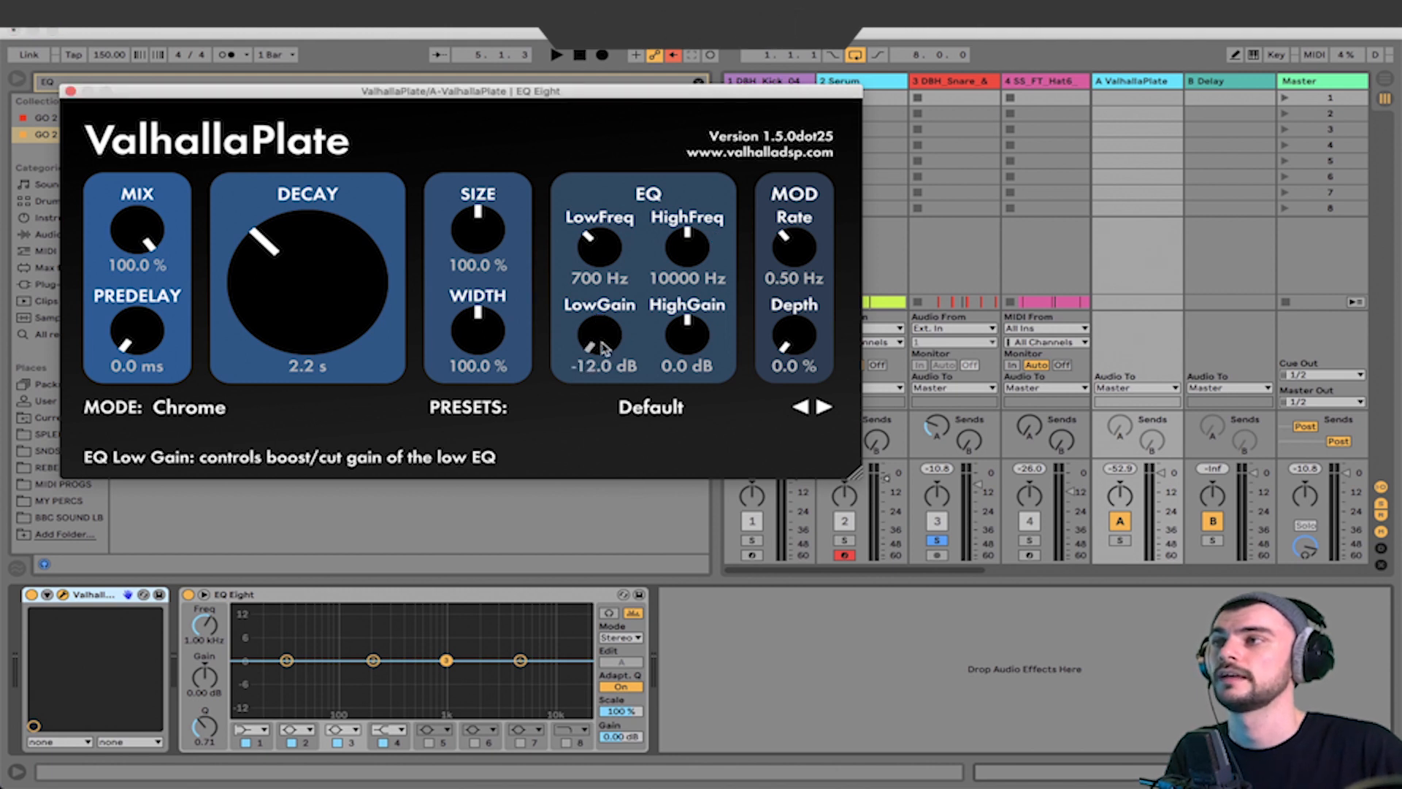
left_click_drag(600, 327, 603, 259)
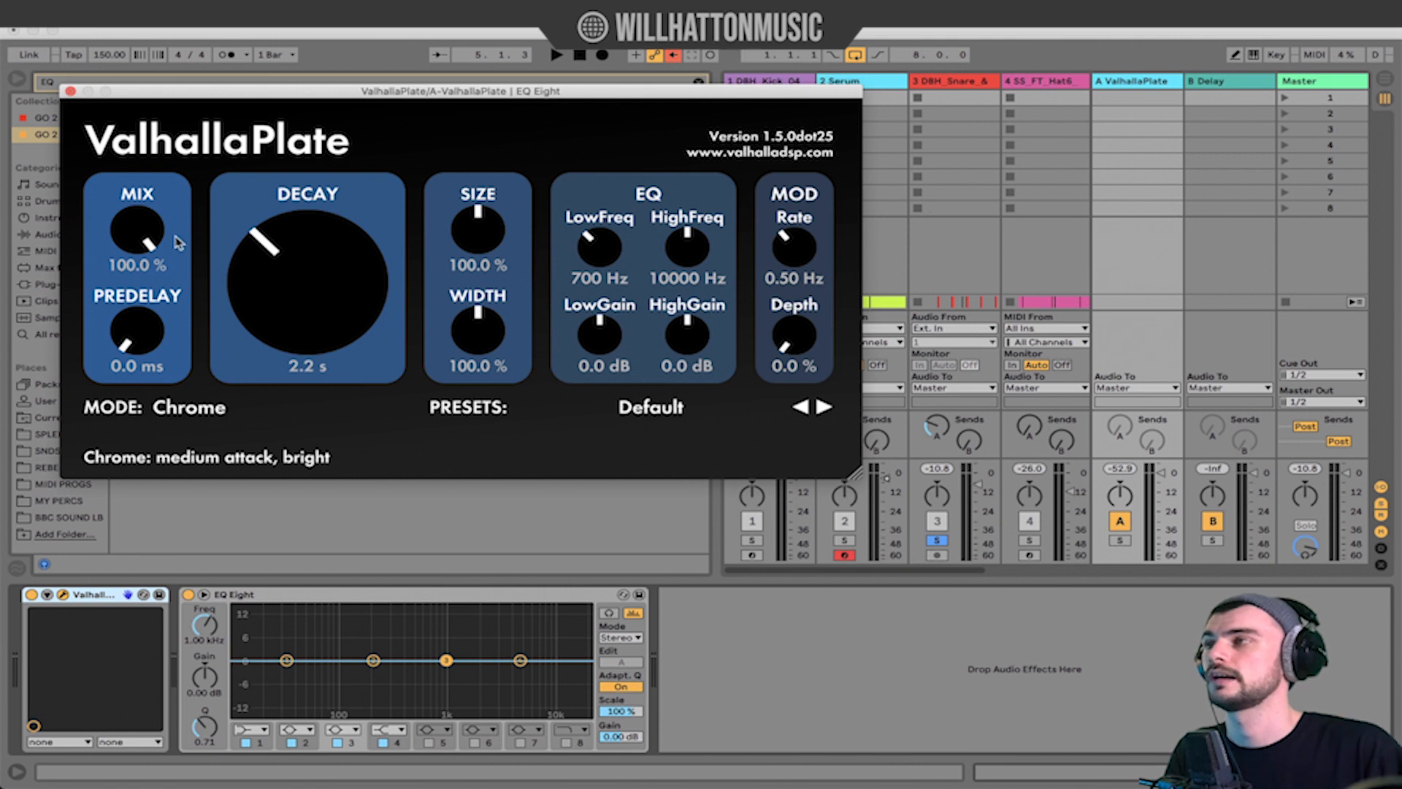
left_click(70, 91)
Make EQ Eight band 1 on soloed return A a low cut at about 600 Hz and move band 4 to 4.74 kHz
left_click(251, 730)
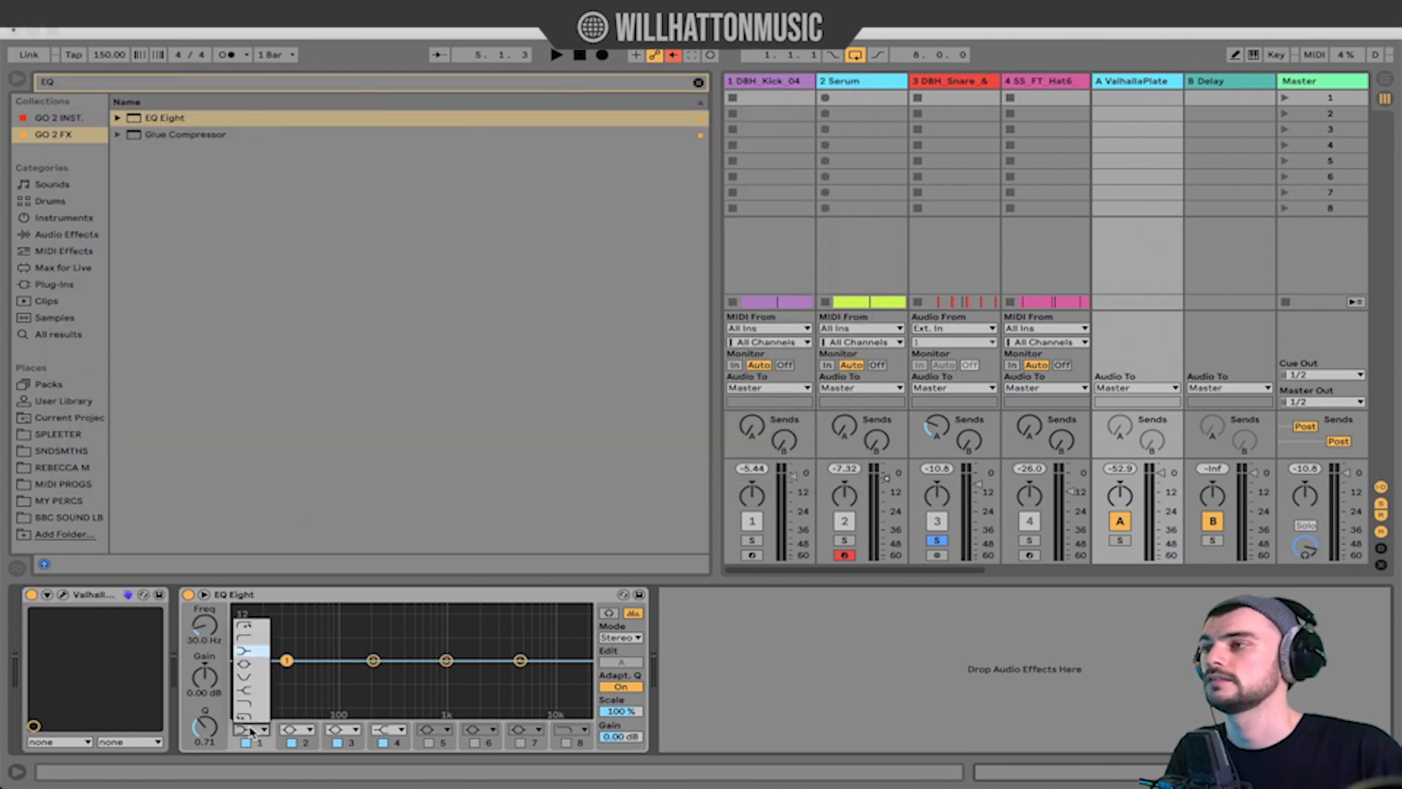
left_click(248, 627)
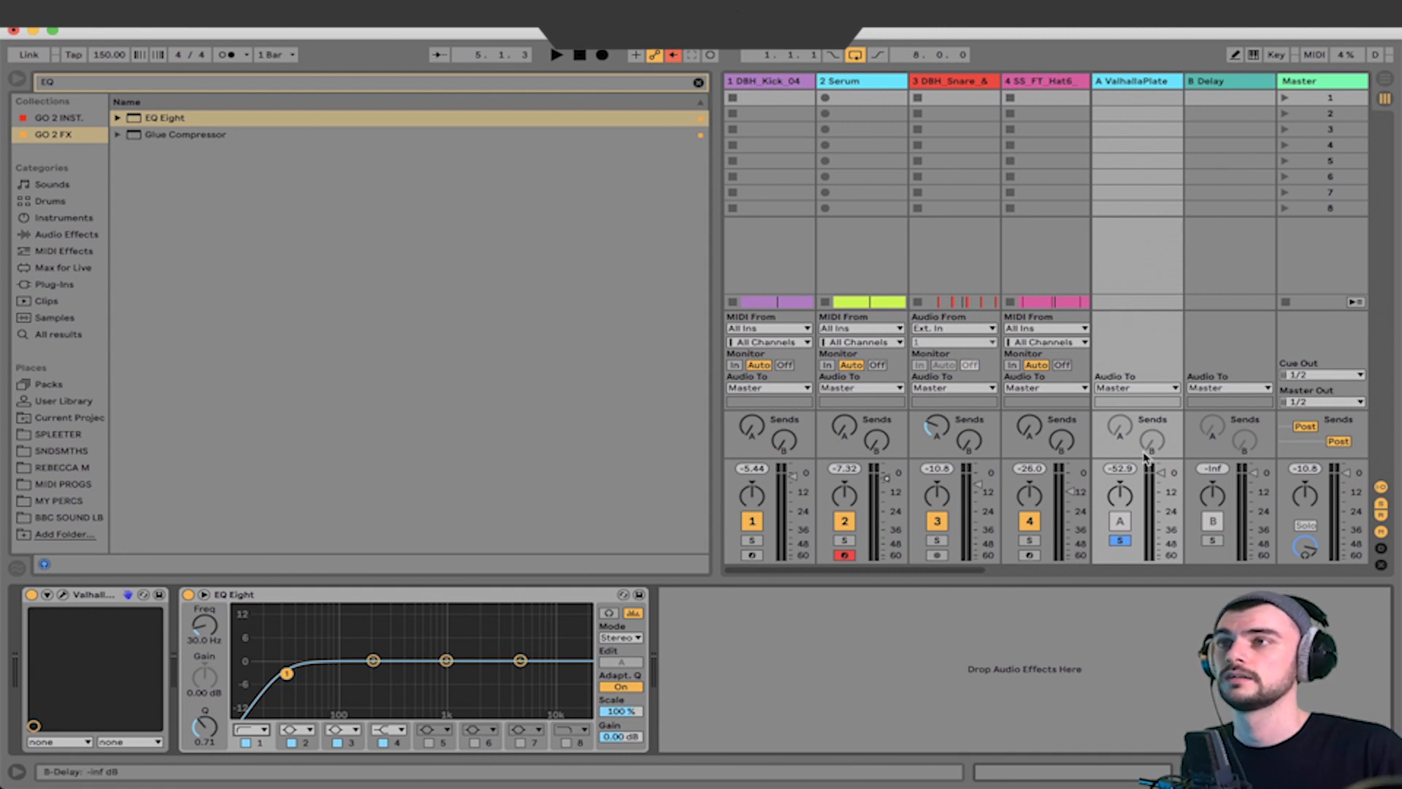
key("space")
left_click_drag(287, 673, 423, 673)
mouse_move(520, 661)
left_mouse_down()
mouse_move(504, 626)
mouse_move(517, 662)
left_mouse_up()
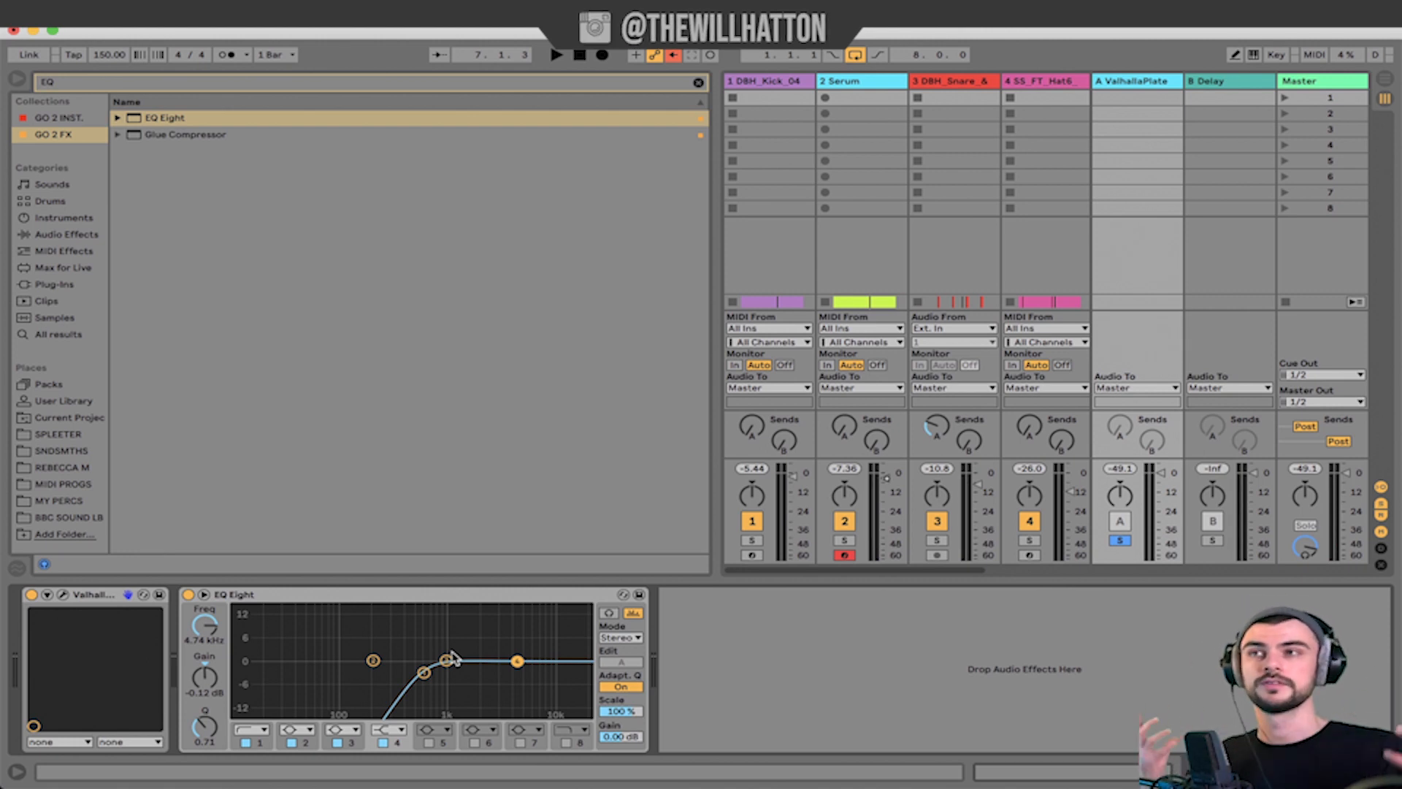
Add an EQ Eight after kHs Haas on track 6 Serum and play that track soloed with the expanded spectrum display
left_click(1048, 82)
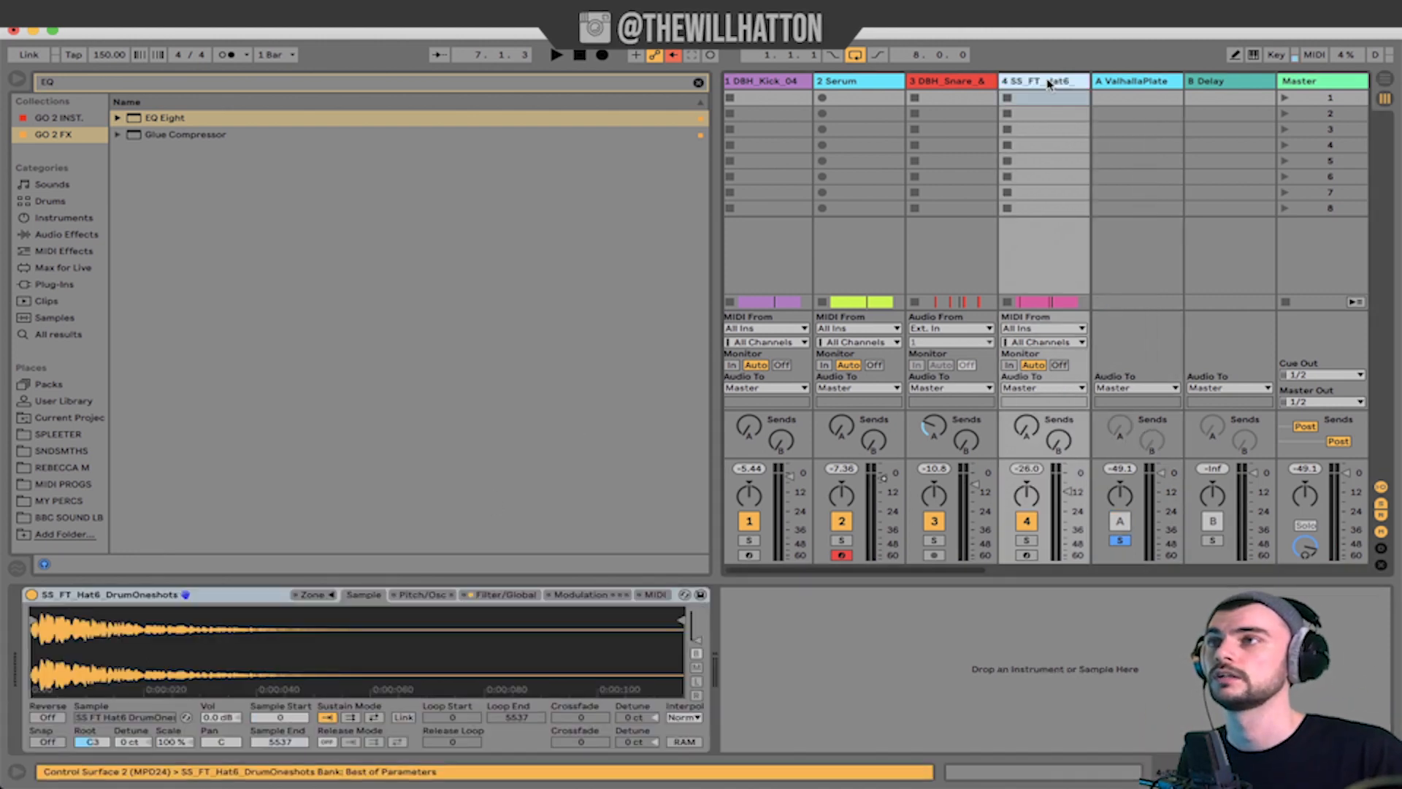
left_click(851, 82)
scroll(851, 86, "right", 5)
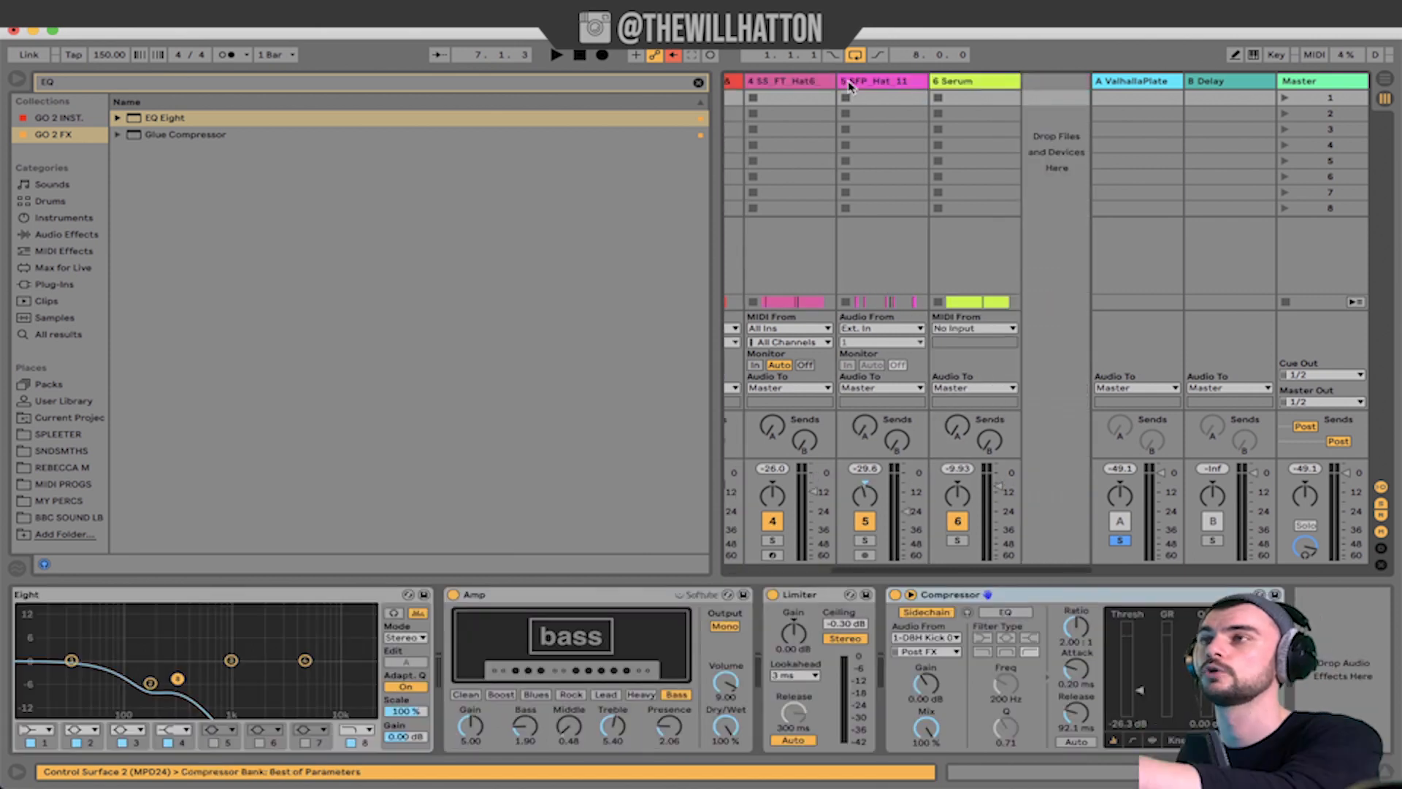
left_click(974, 83)
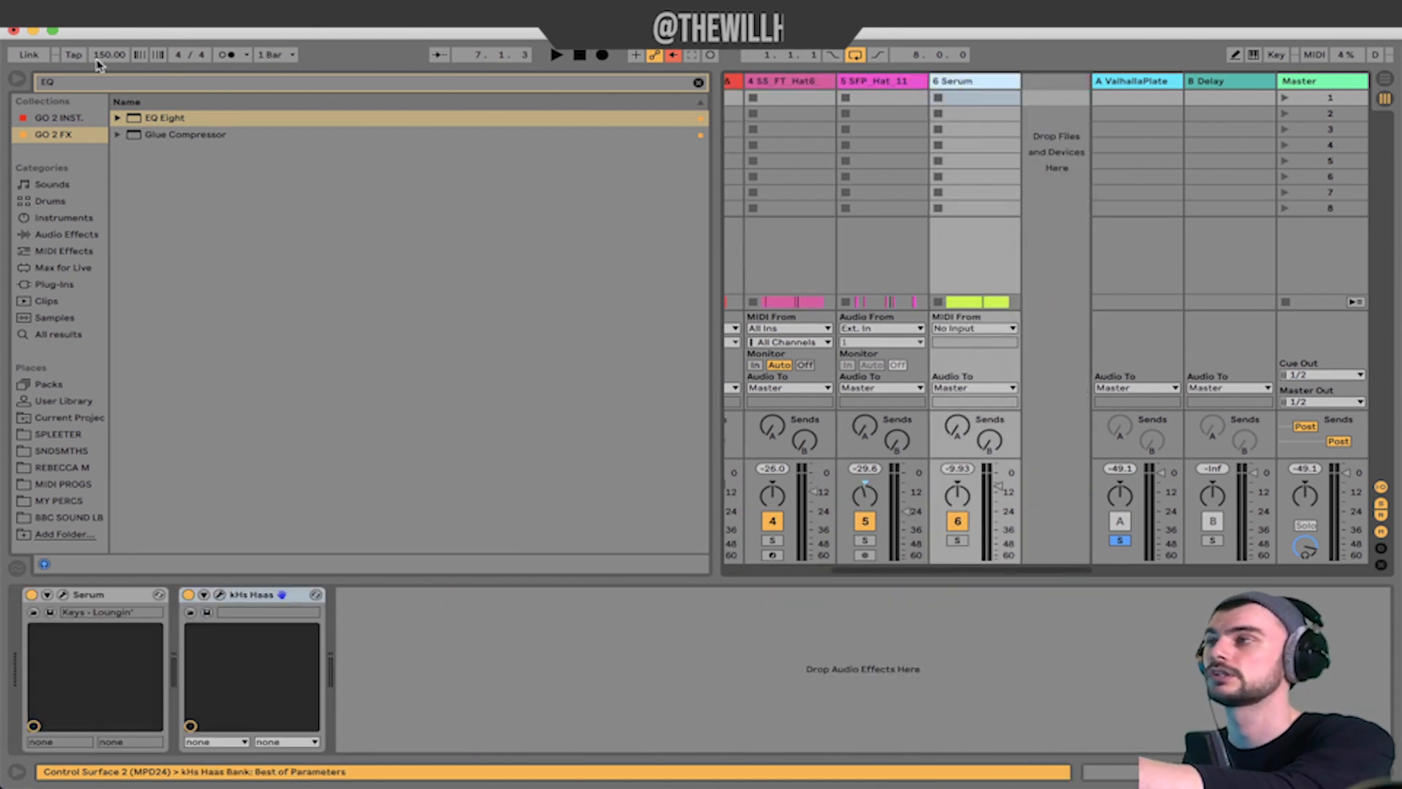
left_click_drag(167, 122, 478, 690)
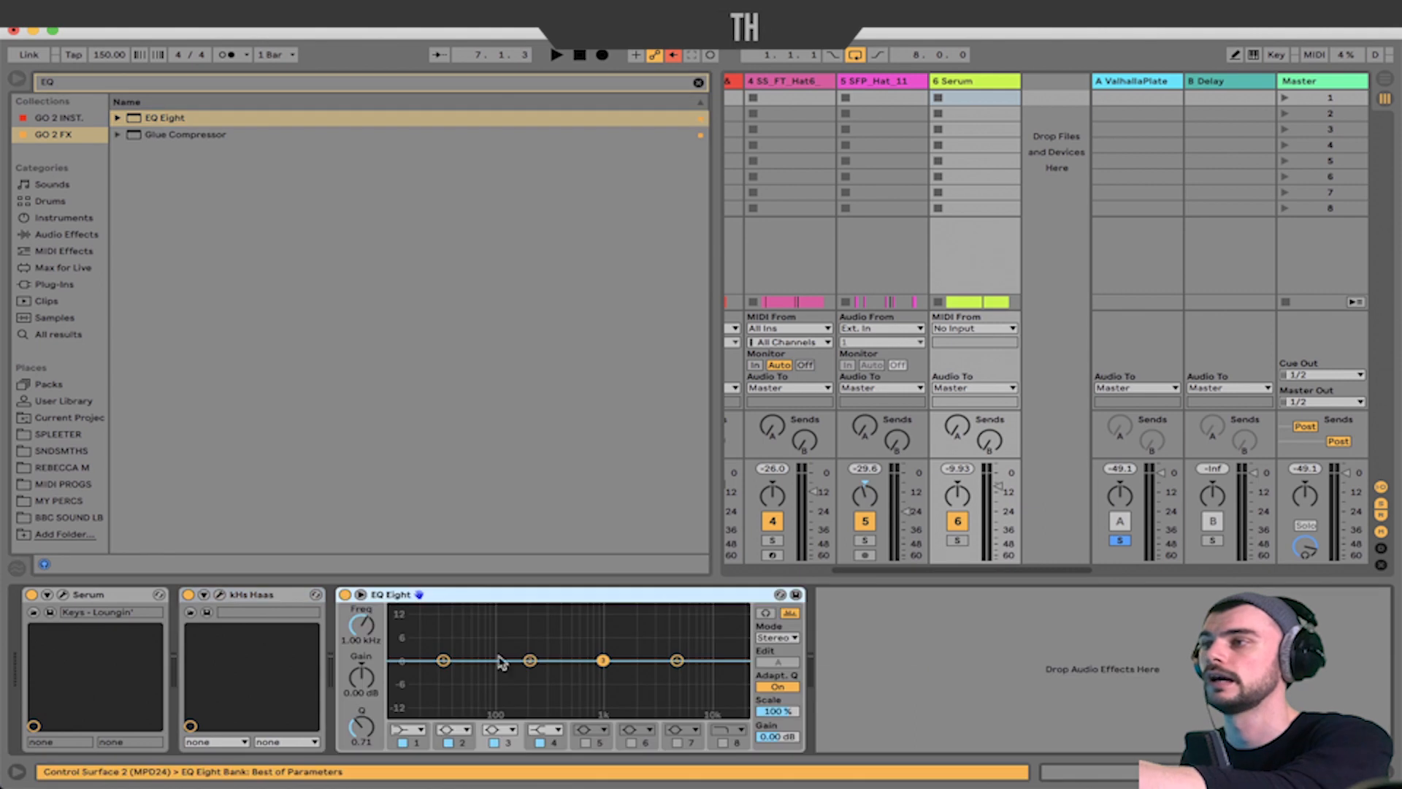
key("space")
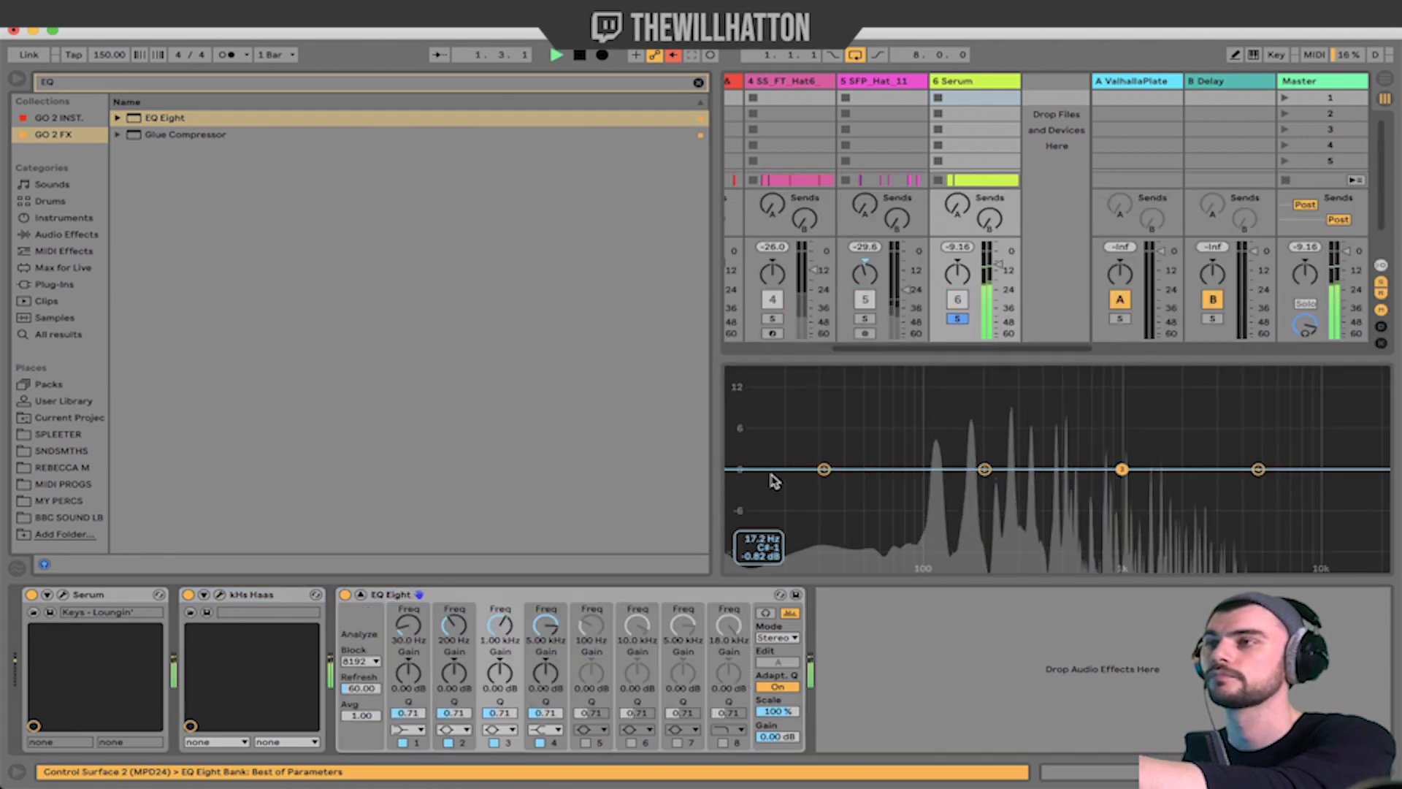
key("space")
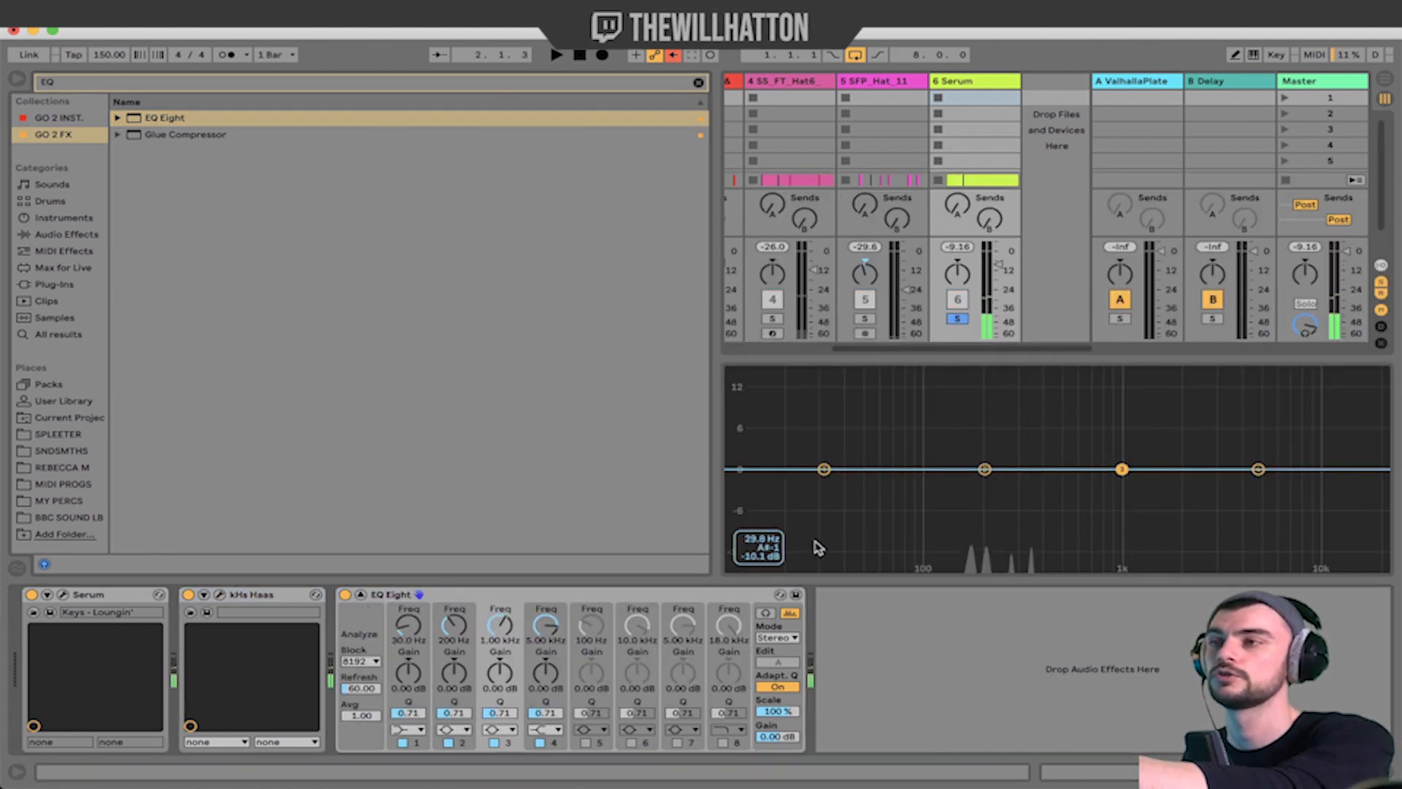
Make EQ Eight band 1 on track 6 Serum a low cut at 219 Hz with the track unsoloed in the full mix
left_click(420, 730)
left_click(410, 640)
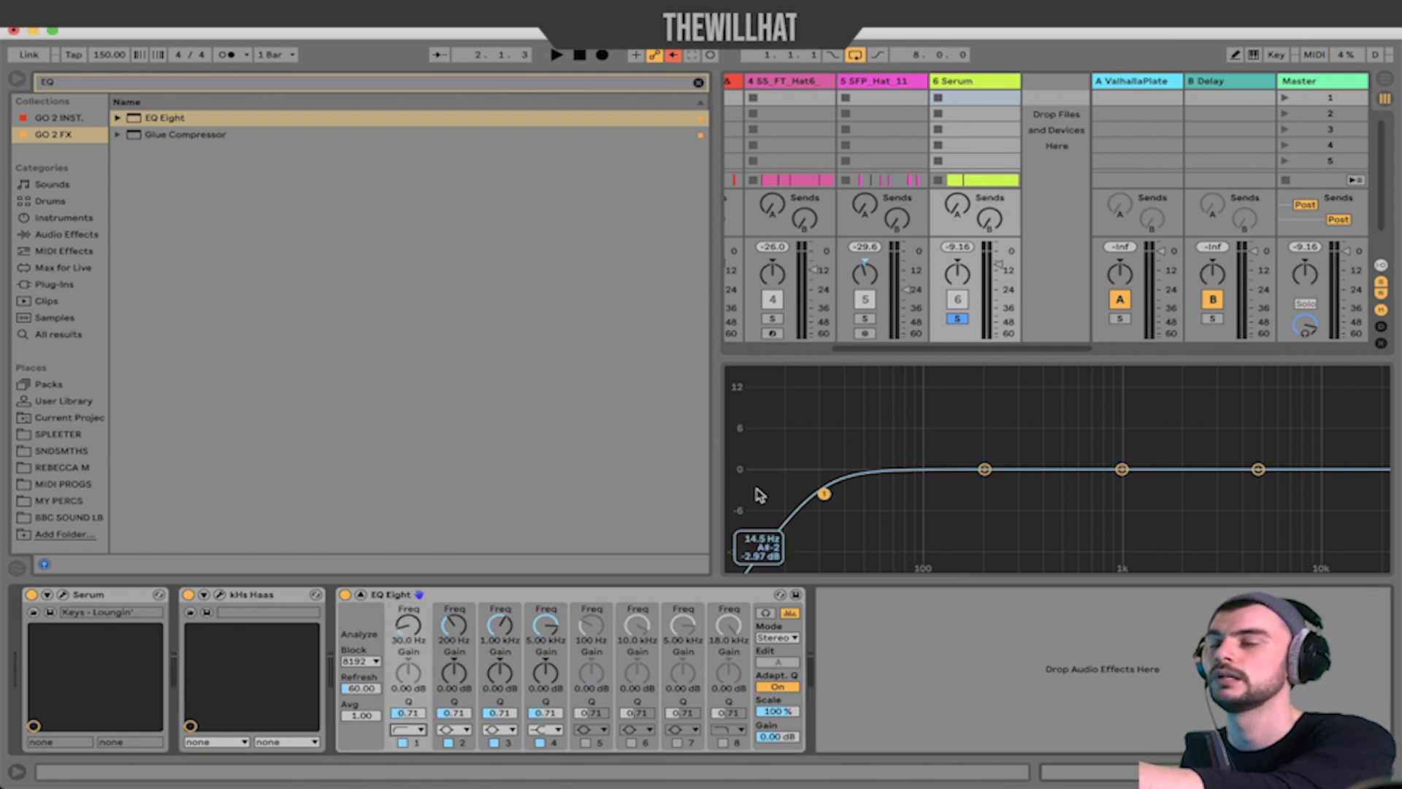
left_click(821, 497)
key("space")
key("s")
left_click_drag(823, 493, 993, 490)
Boost EQ Eight band 3 by about 2 dB at 7.32 kHz and set band 2 to -4.42 dB at 907 Hz during playback
left_click_drag(1122, 469, 1292, 454)
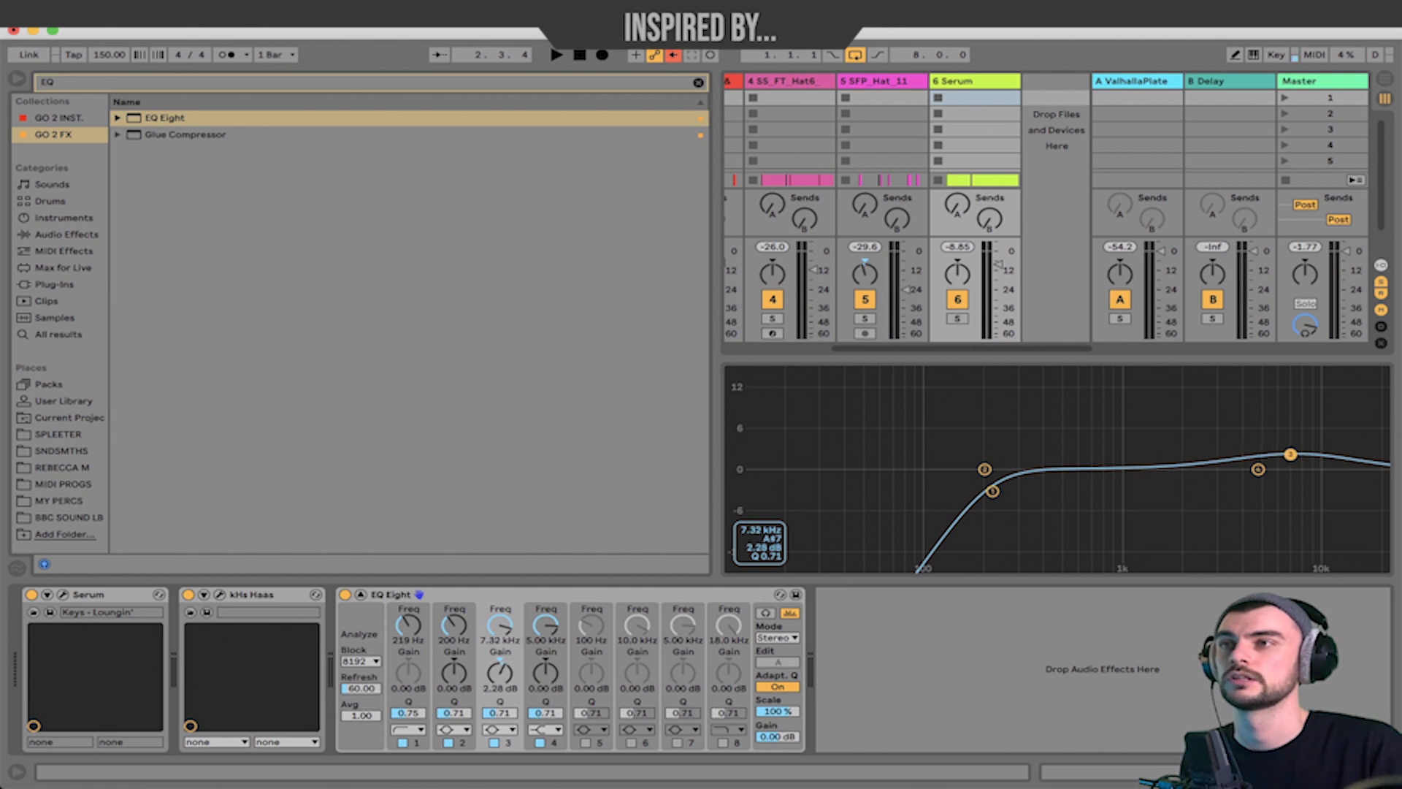
key("space")
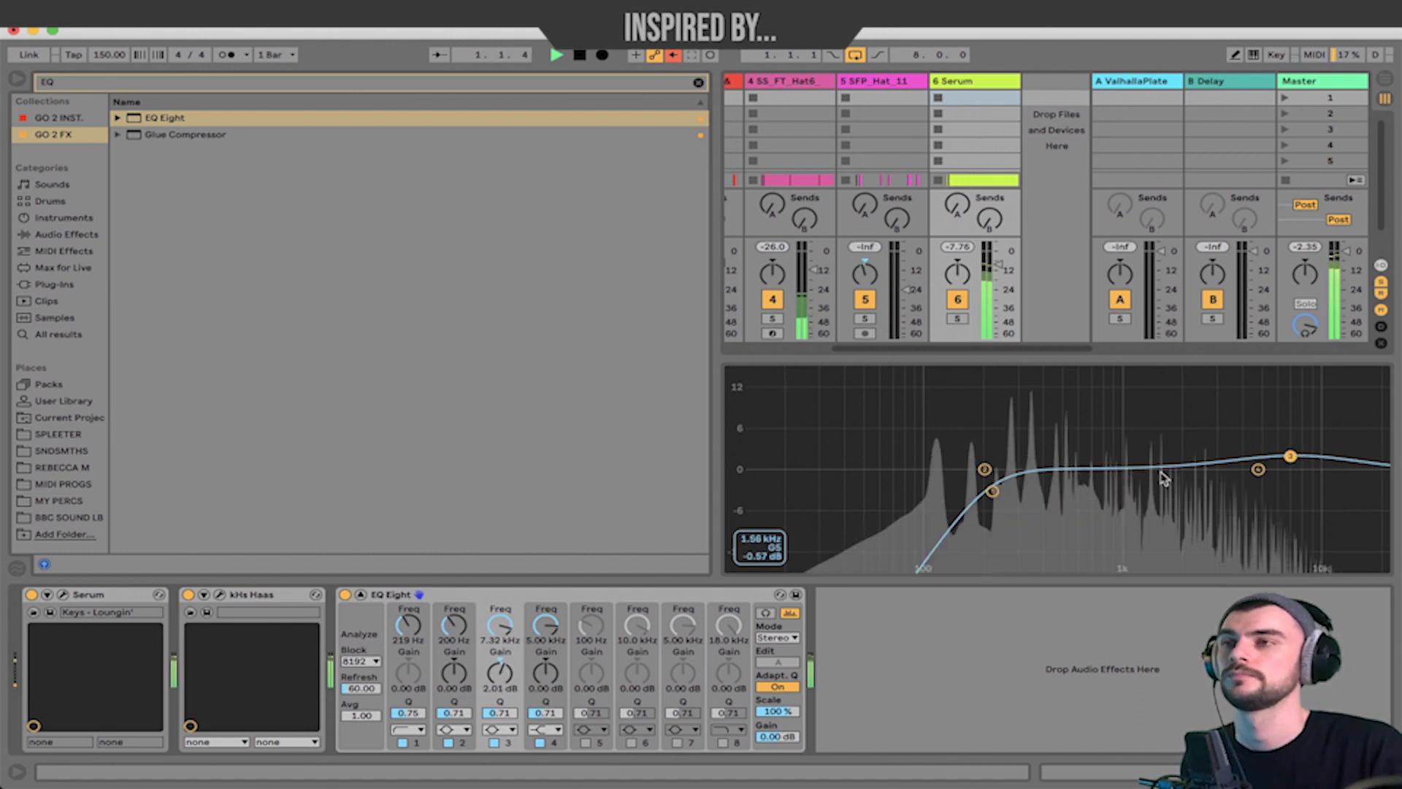
left_click(985, 468)
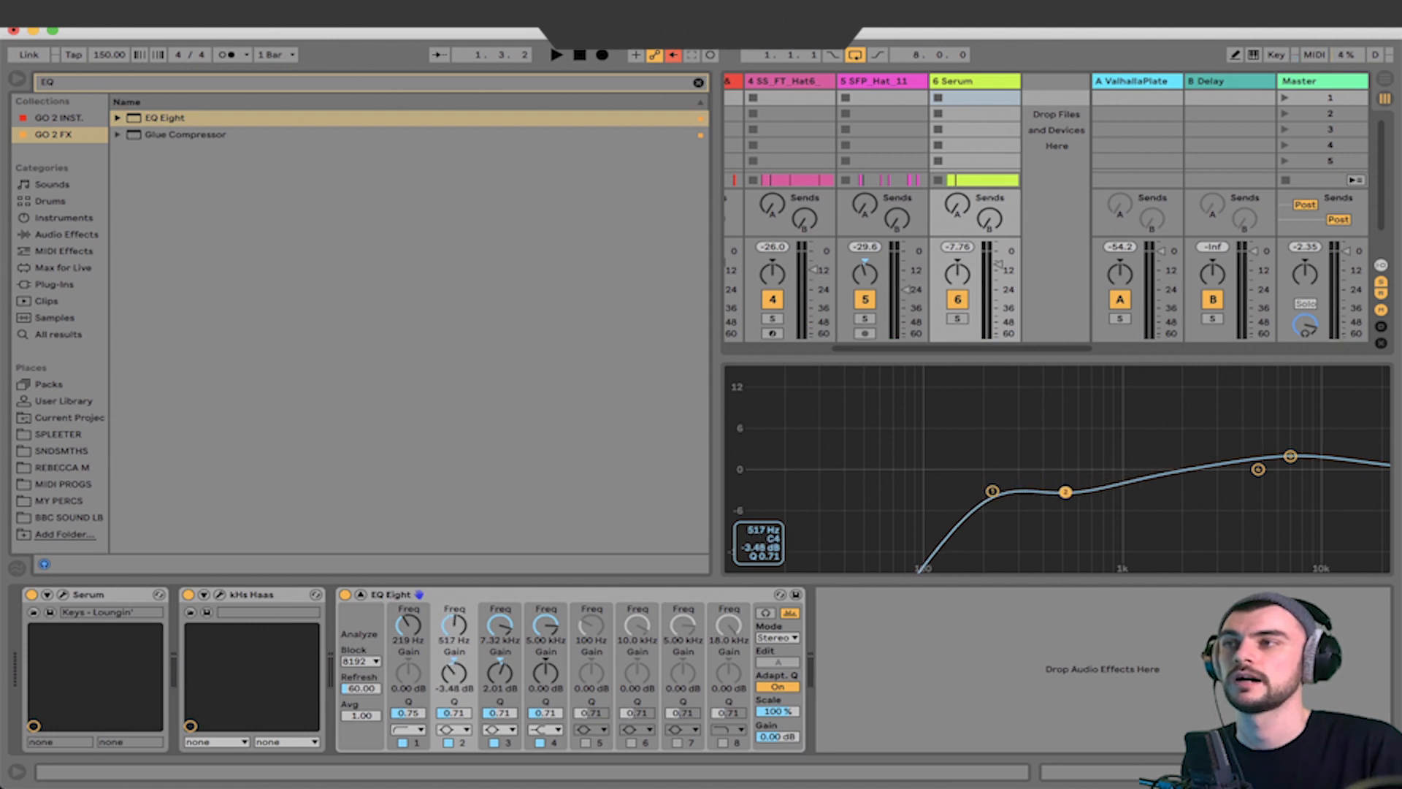
key("space")
left_click_drag(1075, 491, 1090, 568)
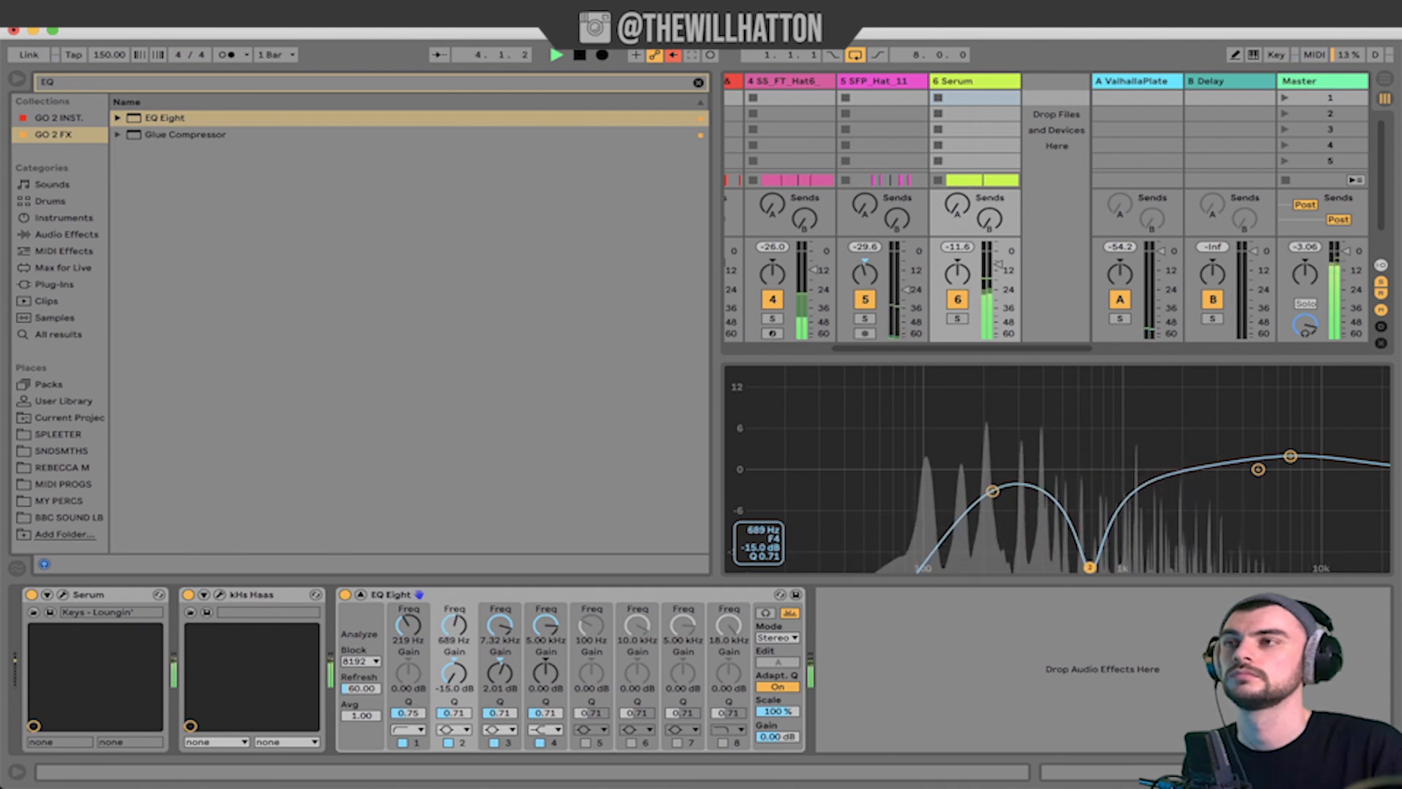
left_click_drag(1277, 567, 1113, 503)
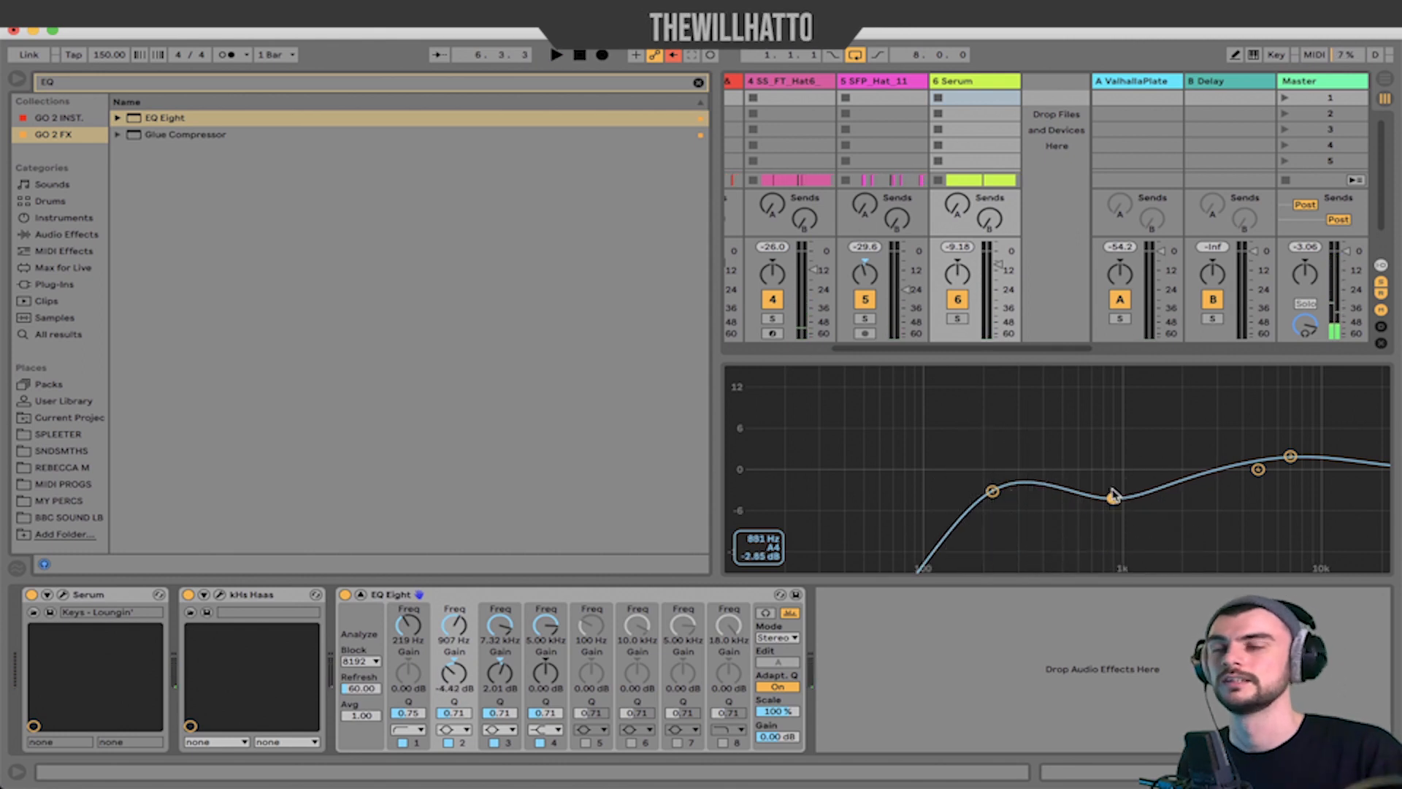
Compare the soloed Serum track with EQ Eight bypassed and re-enabled by playing the loop in both states
left_click(343, 594)
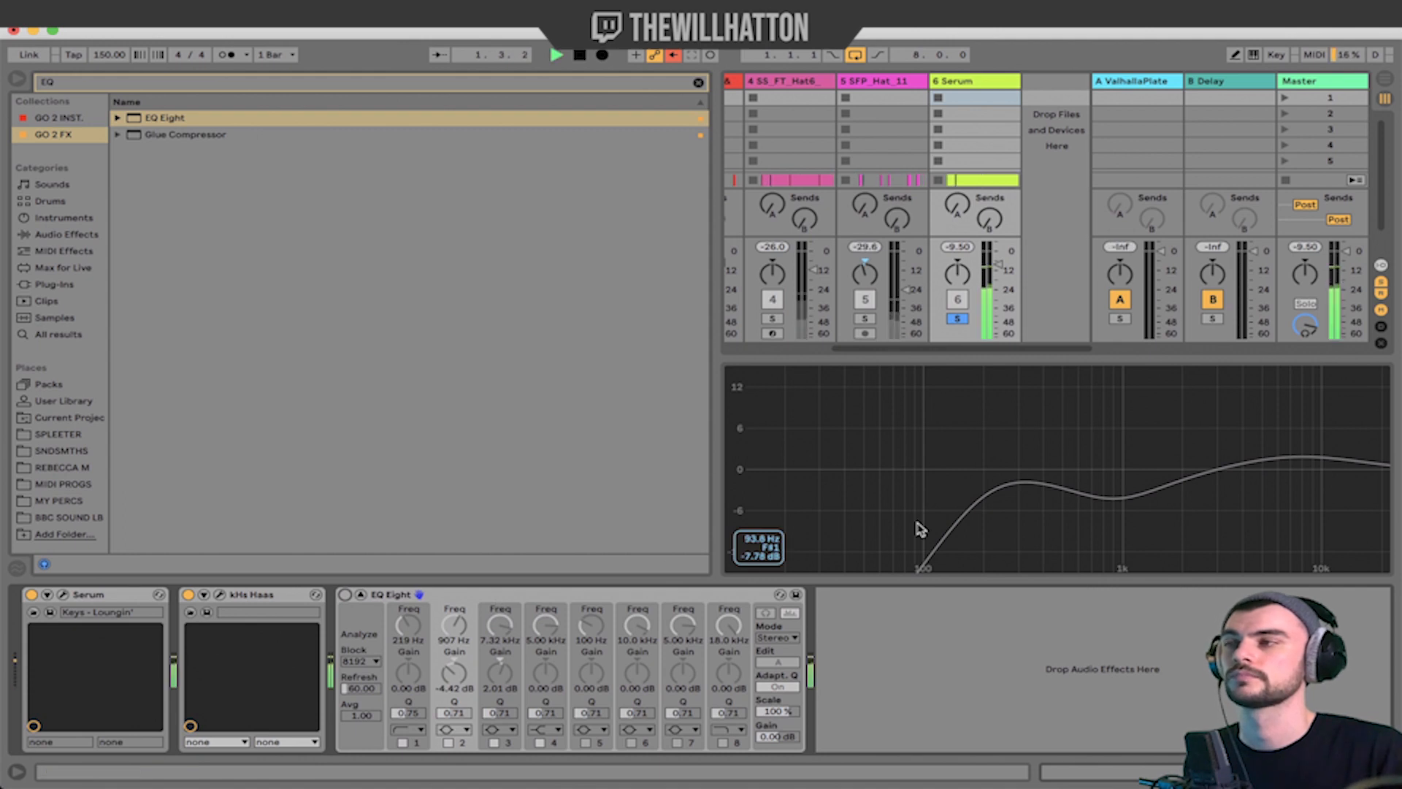
left_click(345, 595)
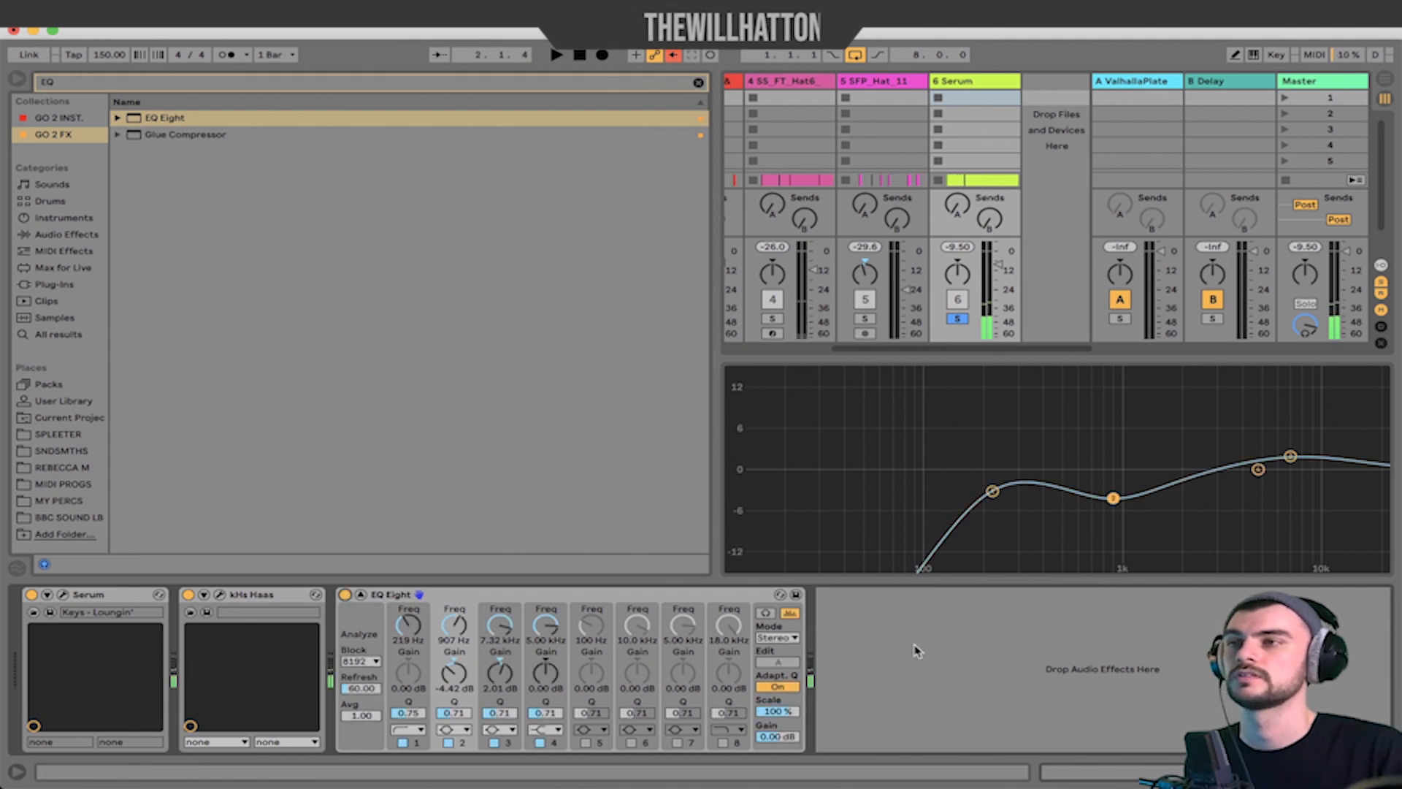
key("space")
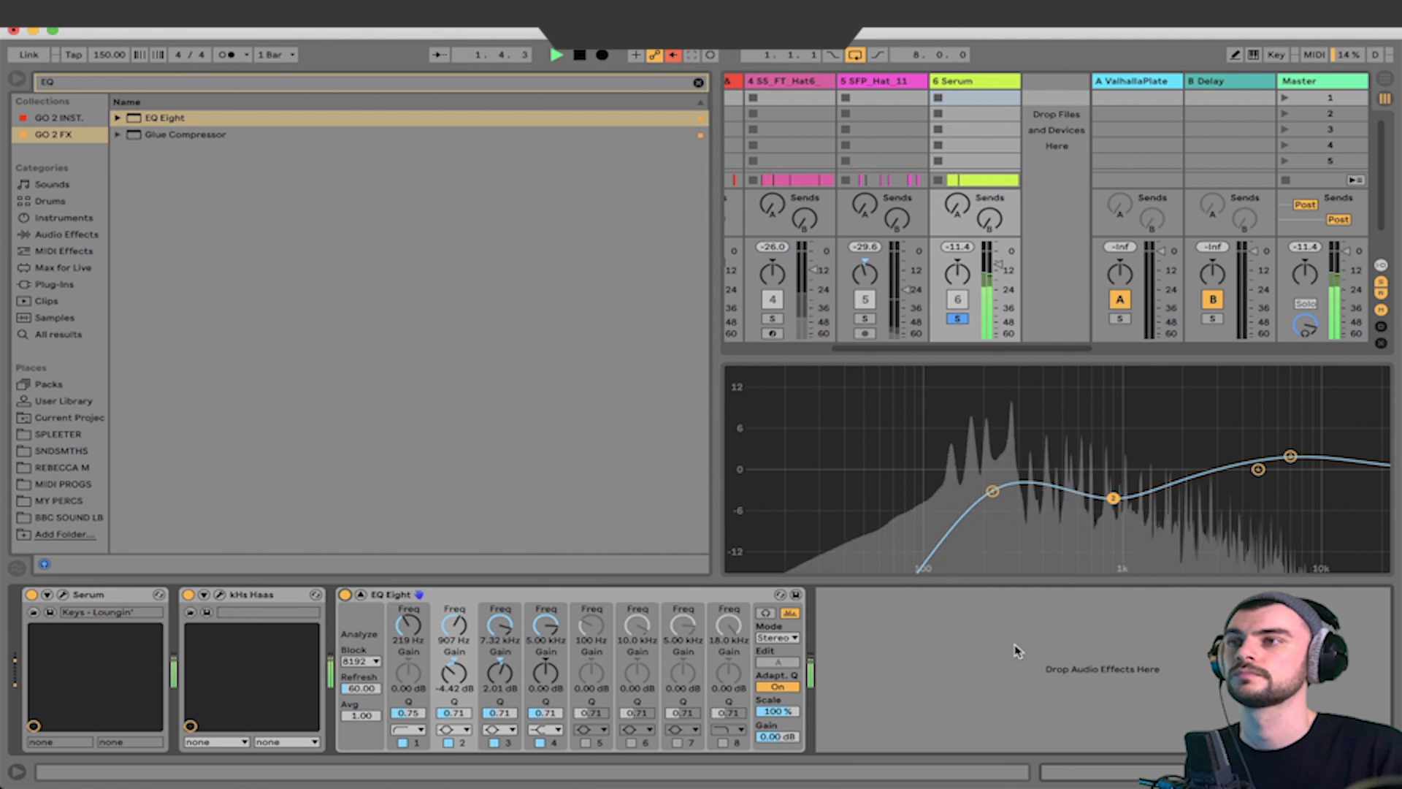
key("space")
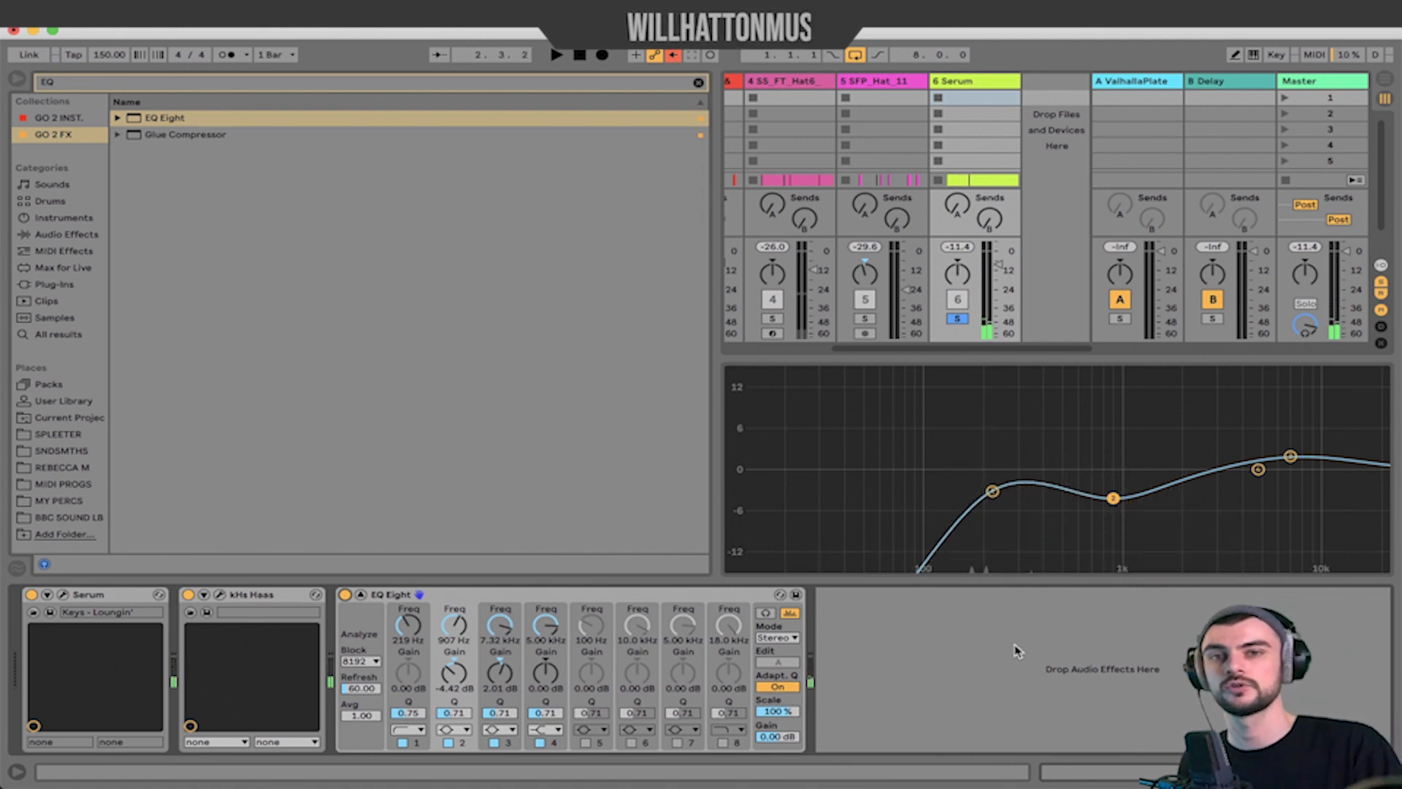